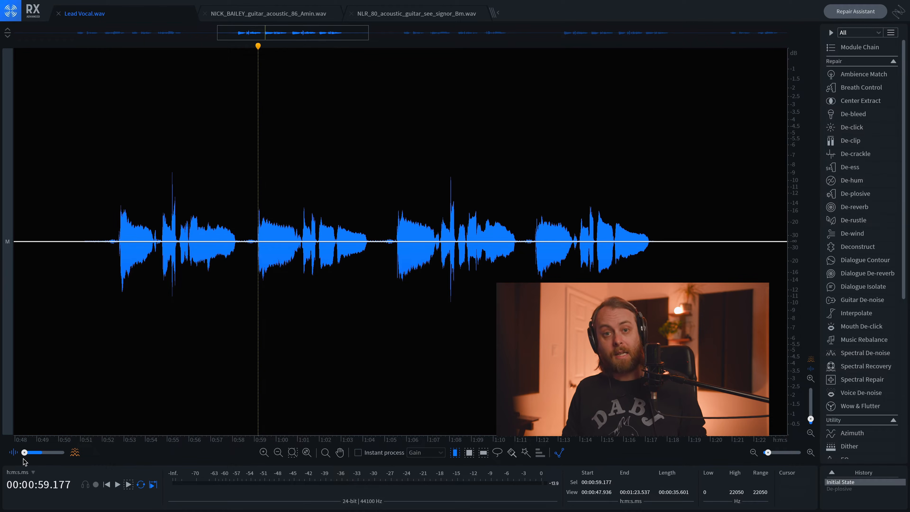
Display the lead vocal fully as a spectrogram instead of a waveform and fit the whole file in view.
drag(23, 460, 67, 458)
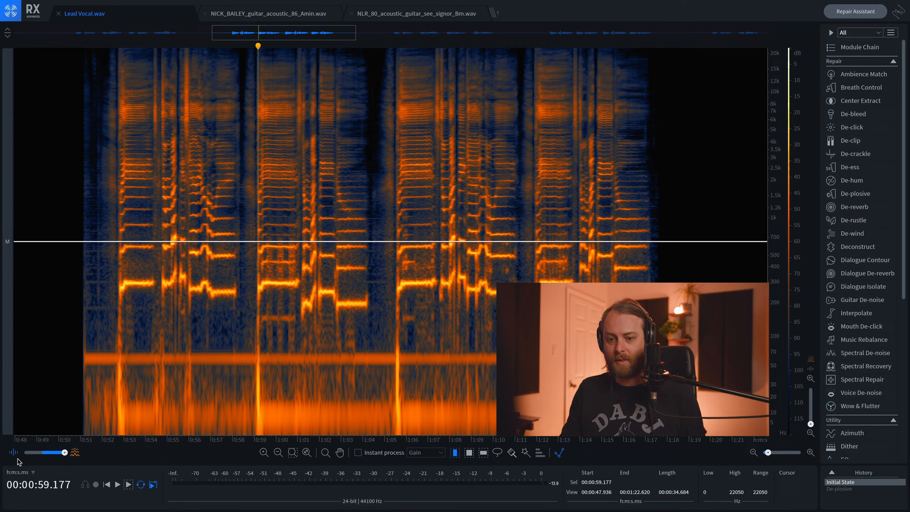
scroll(50, 397, down, 5)
scroll(51, 398, down, 1)
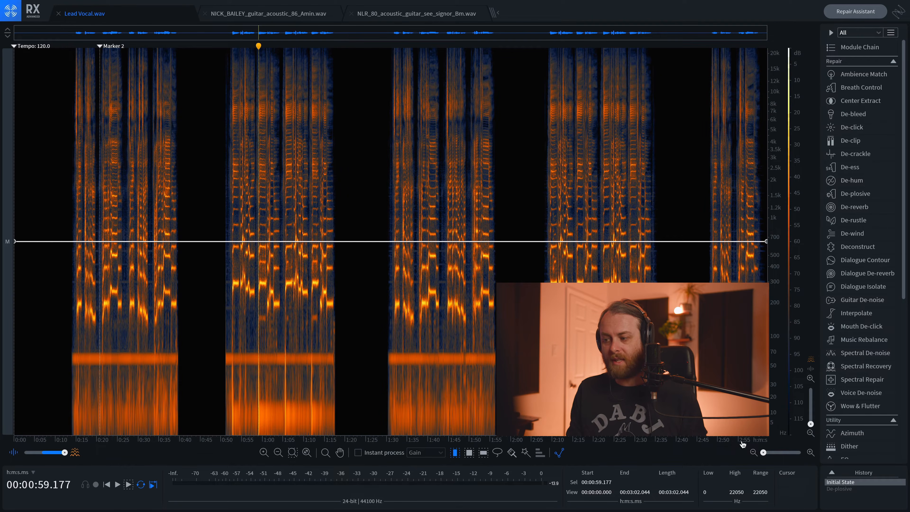
Select stretches of the fourth and third vocal passages, and place the playhead at about 1:12 in the second passage.
click(759, 433)
click(765, 433)
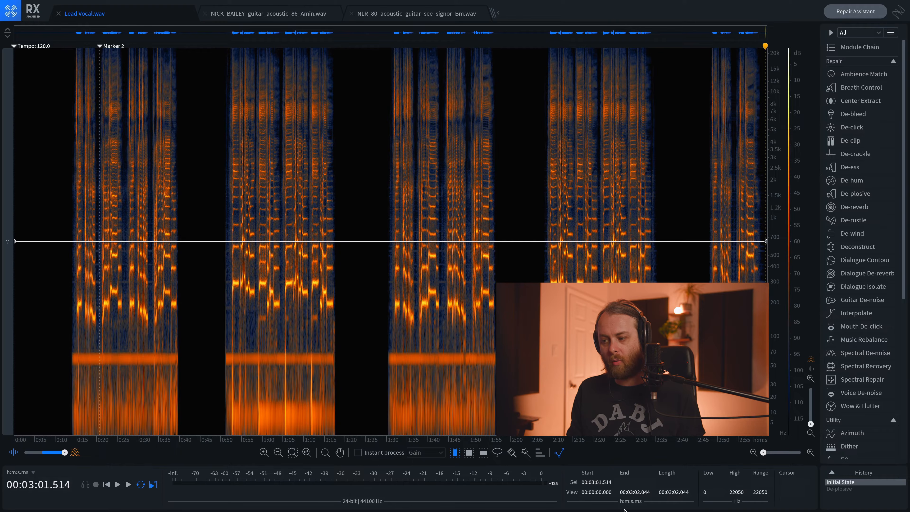
drag(583, 349, 627, 349)
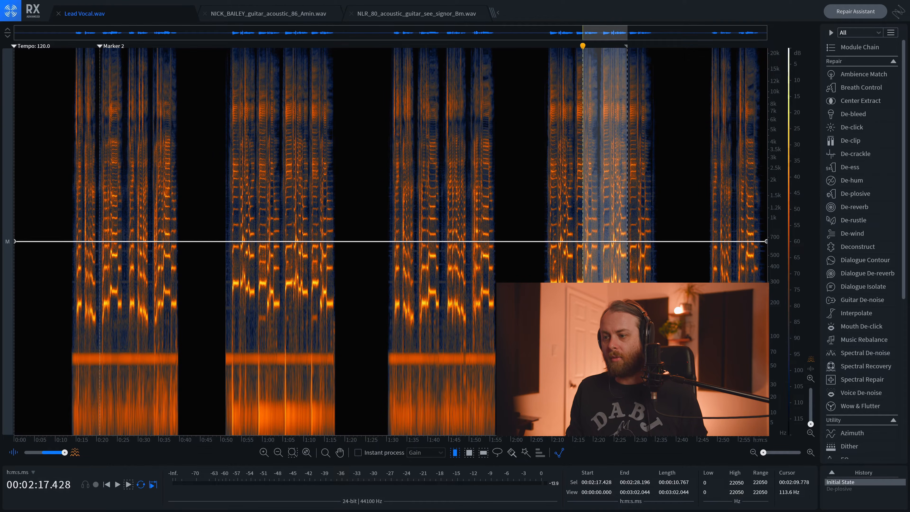
click(552, 330)
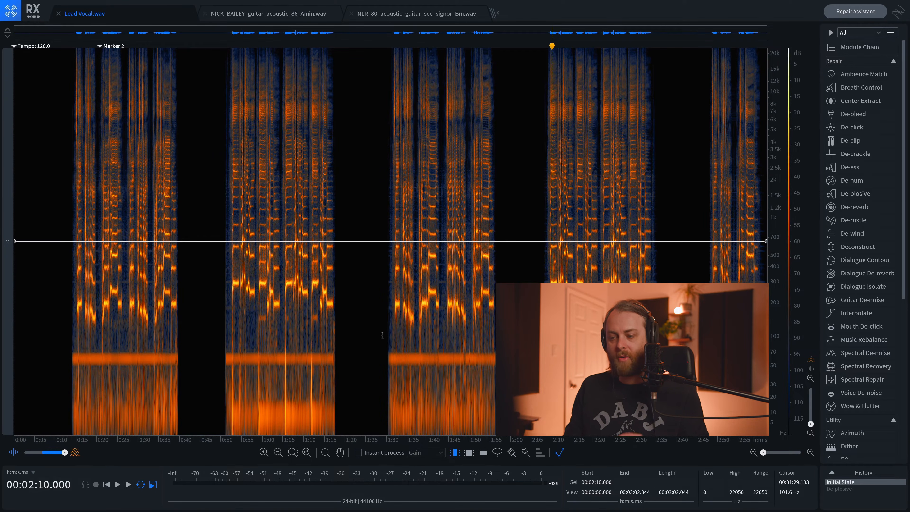
drag(402, 360, 465, 359)
click(312, 356)
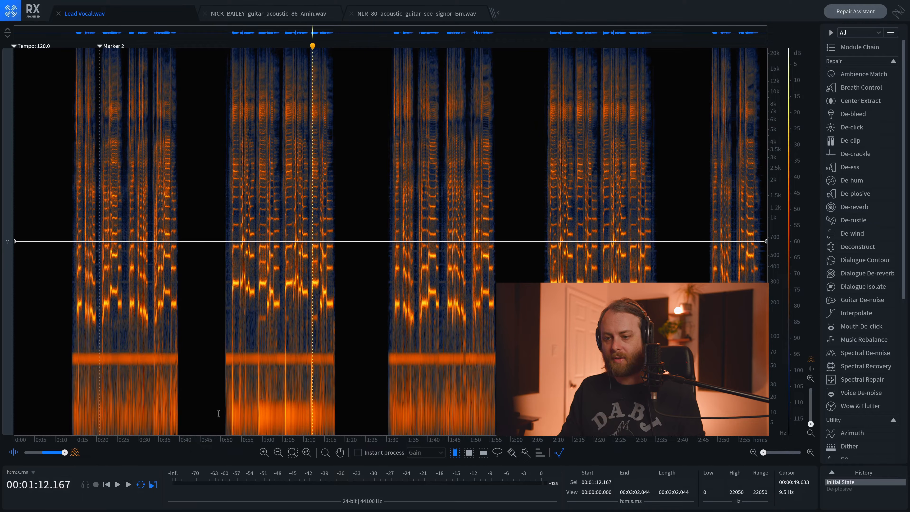
Hide the clip gain line running across the lead vocal's spectrogram.
scroll(222, 412, up, 5)
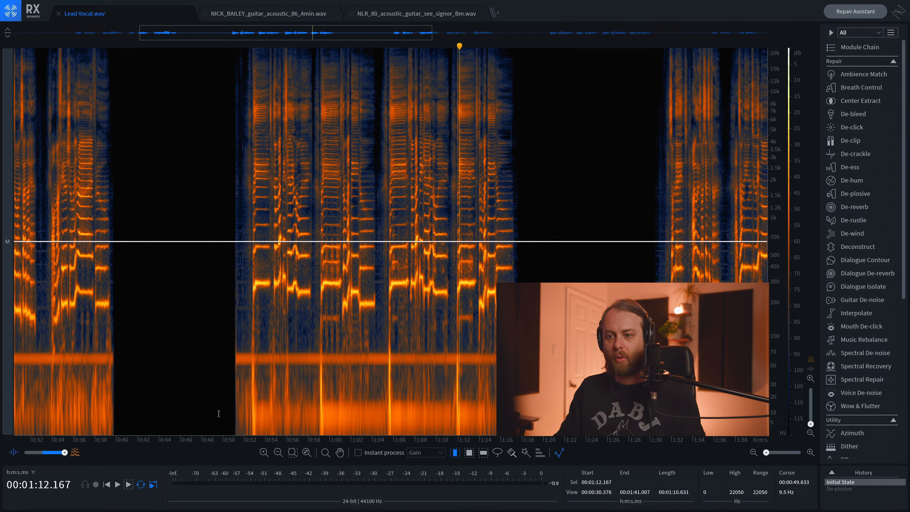
scroll(246, 331, up, 3)
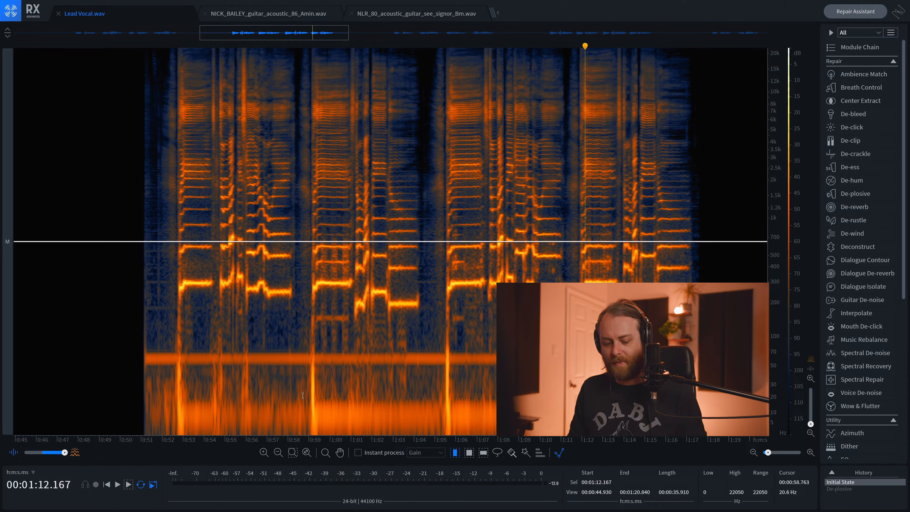
key(c)
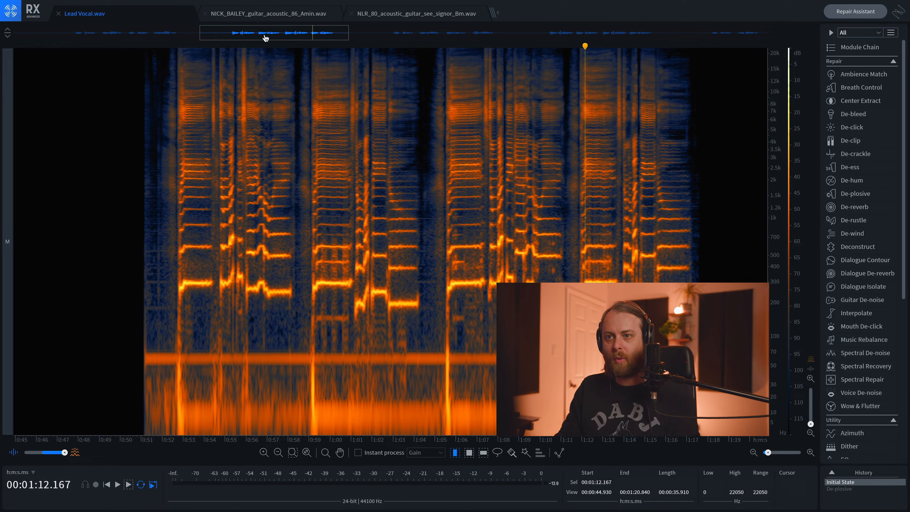
Examine the vocal's spectrogram in different parts of the file, from an overview down to fine detail and back.
scroll(281, 93, down, 3)
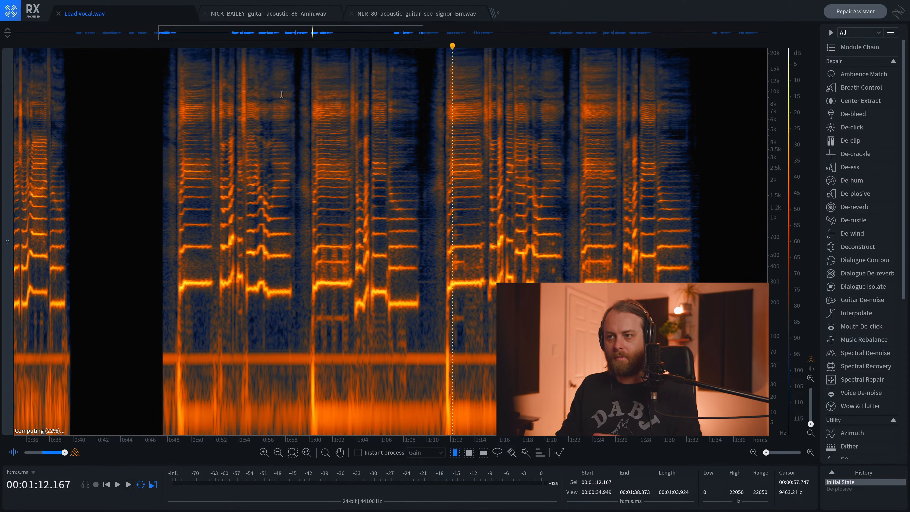
scroll(281, 94, down, 1)
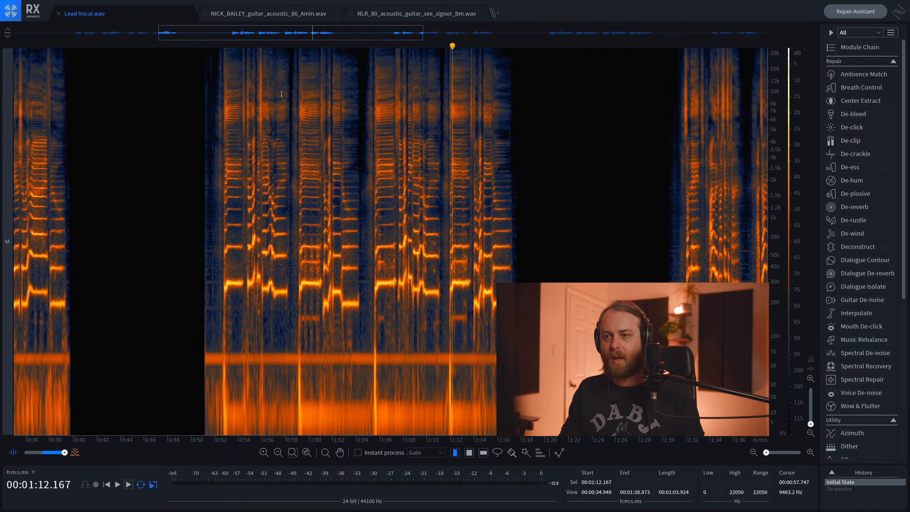
mouse_move(288, 32)
mouse_down()
mouse_move(199, 47)
mouse_move(635, 29)
mouse_up()
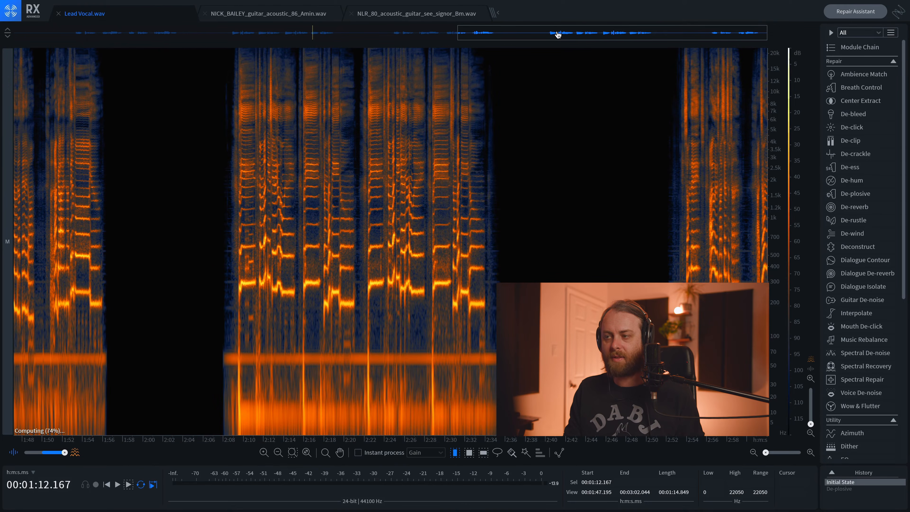
drag(457, 33, 724, 32)
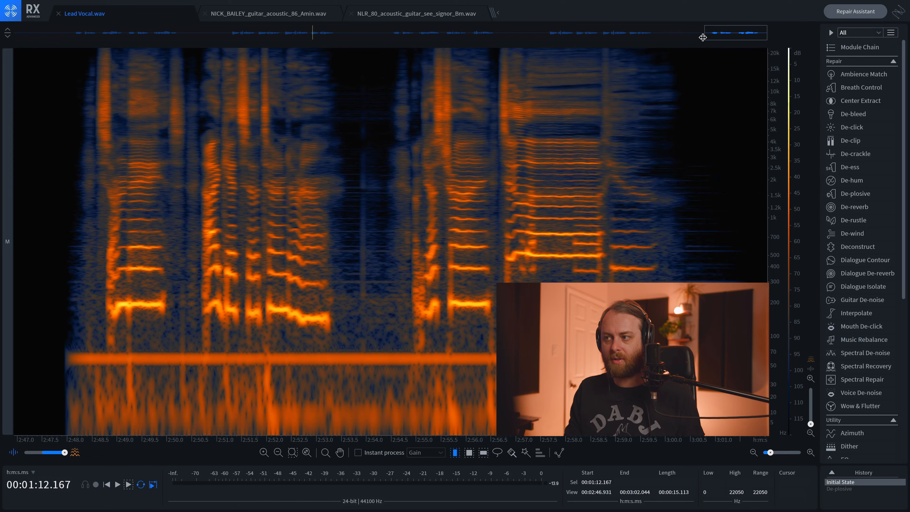
scroll(497, 229, left, 5)
scroll(497, 229, left, 20)
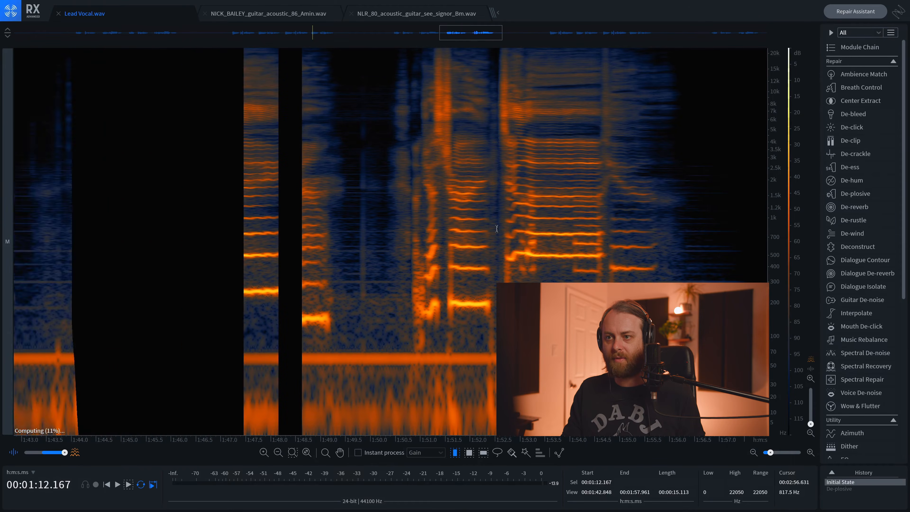
scroll(497, 228, left, 7)
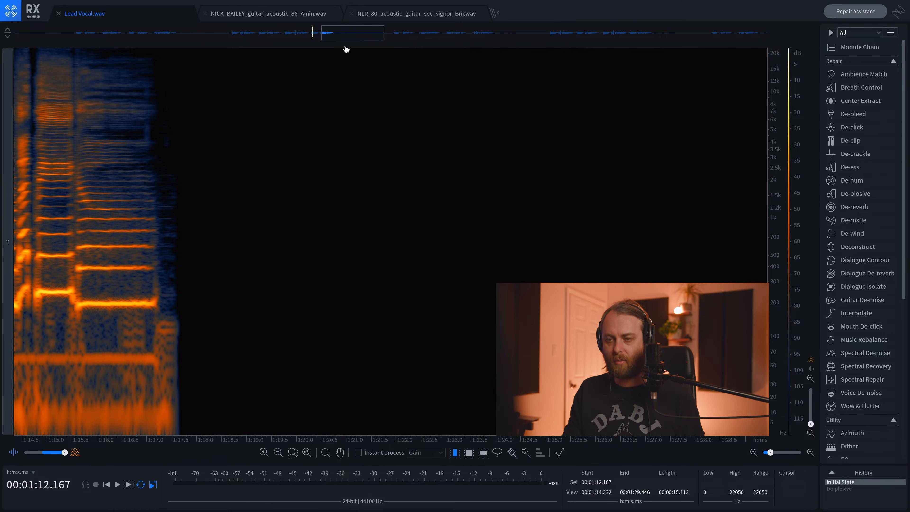
scroll(372, 183, left, 7)
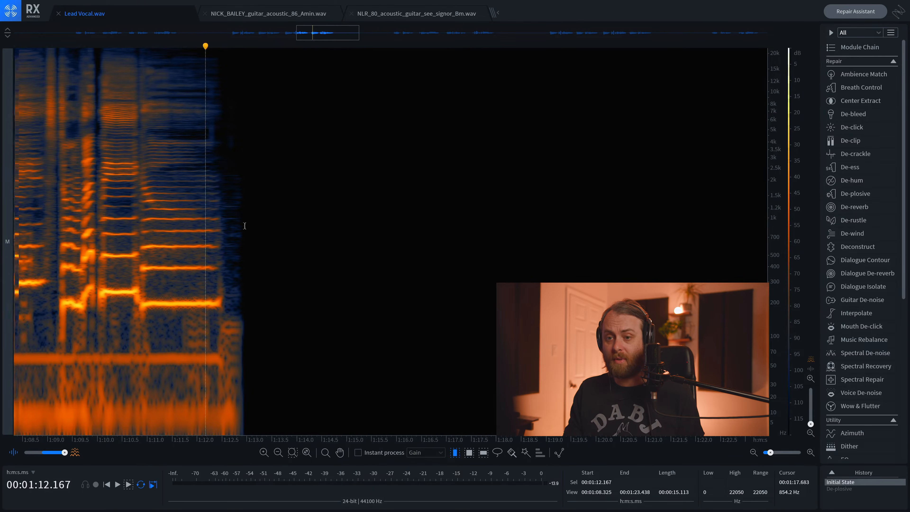
scroll(245, 226, up, 10)
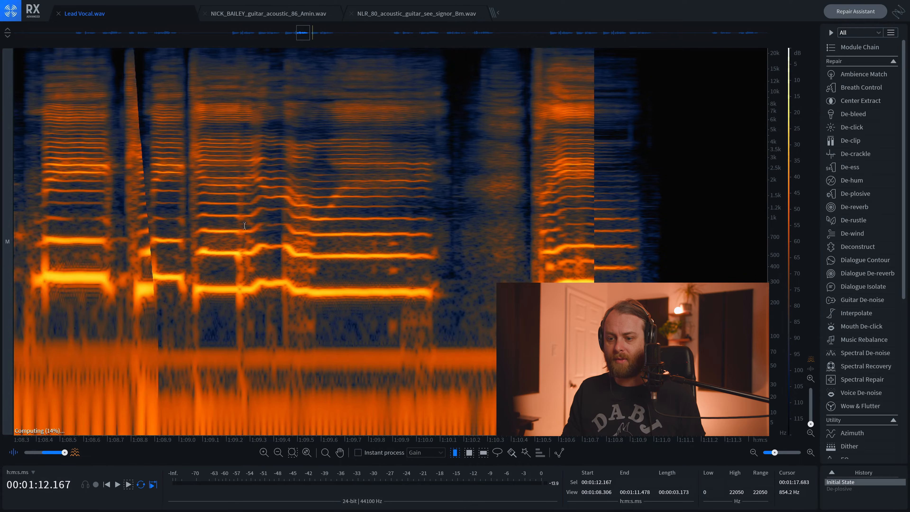
scroll(245, 225, up, 10)
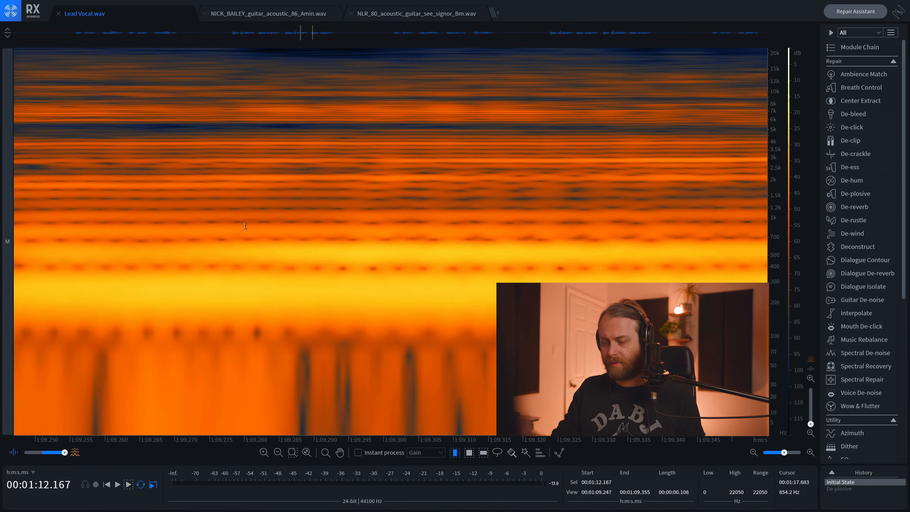
scroll(245, 225, down, 20)
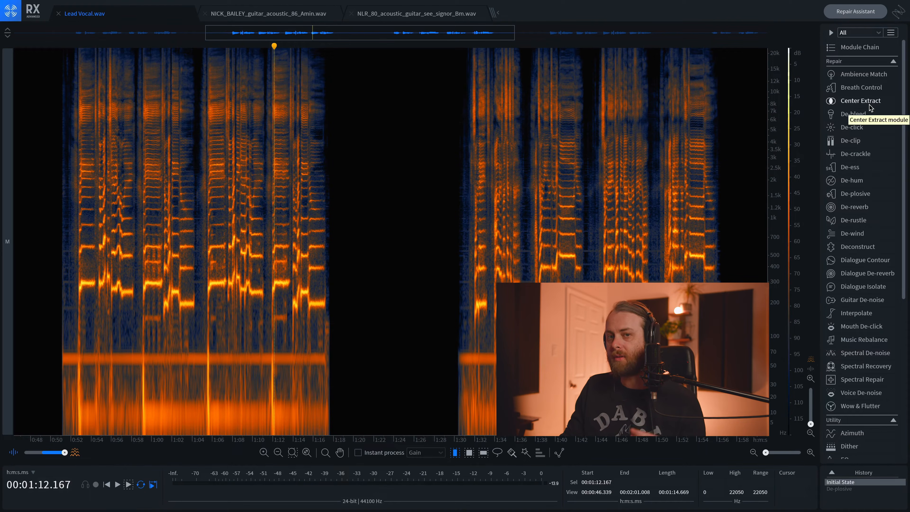
Look through the available Repair, Utility and Measurements modules.
scroll(870, 215, down, 3)
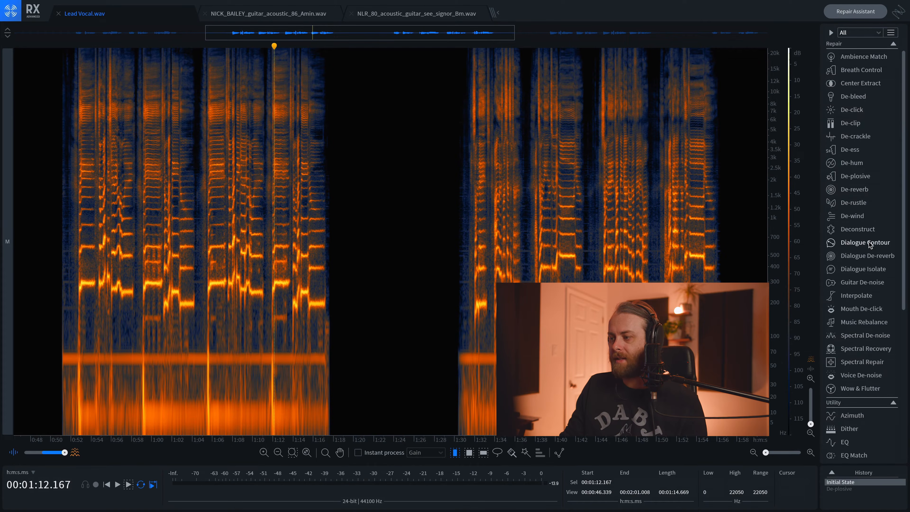
scroll(869, 242, down, 5)
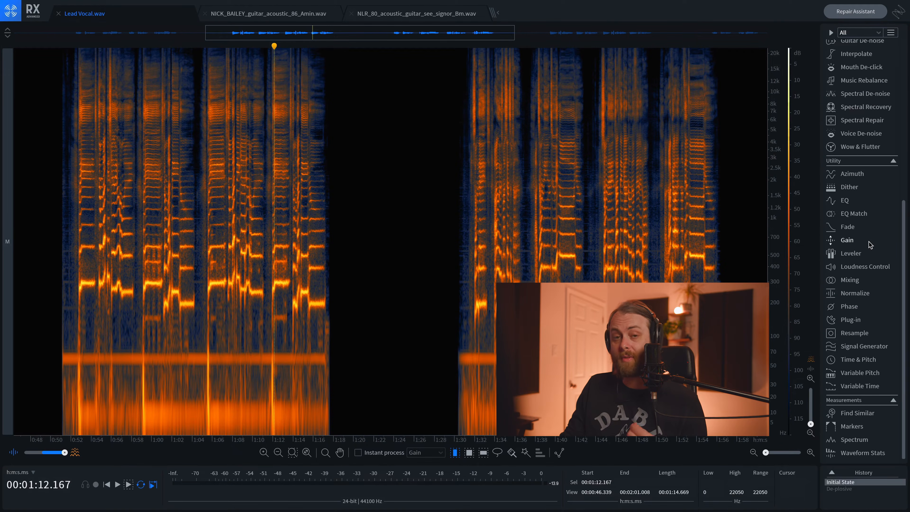
scroll(867, 244, up, 4)
scroll(858, 168, up, 2)
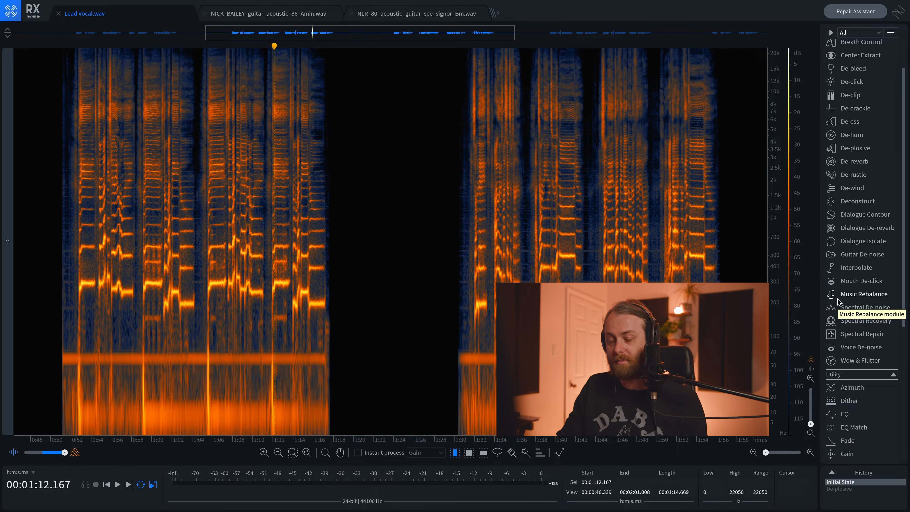
scroll(837, 302, down, 5)
scroll(837, 302, up, 3)
scroll(838, 302, up, 4)
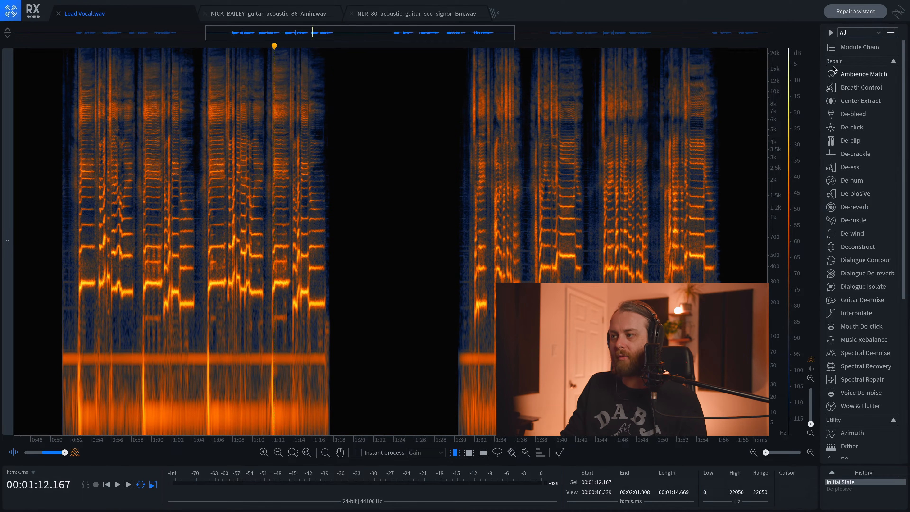
Collapse the Repair and Utility module groups, check the lead vocal's Waveform Stats, and expand both groups again.
click(893, 61)
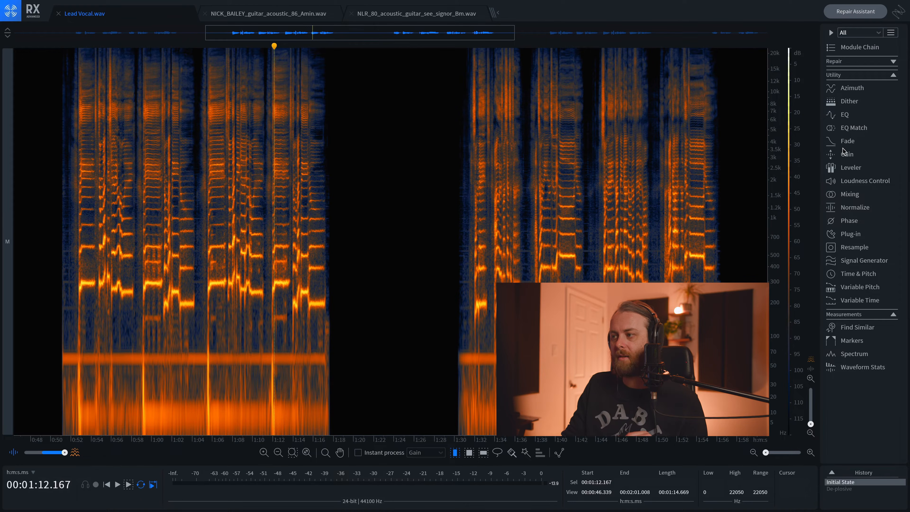
click(893, 76)
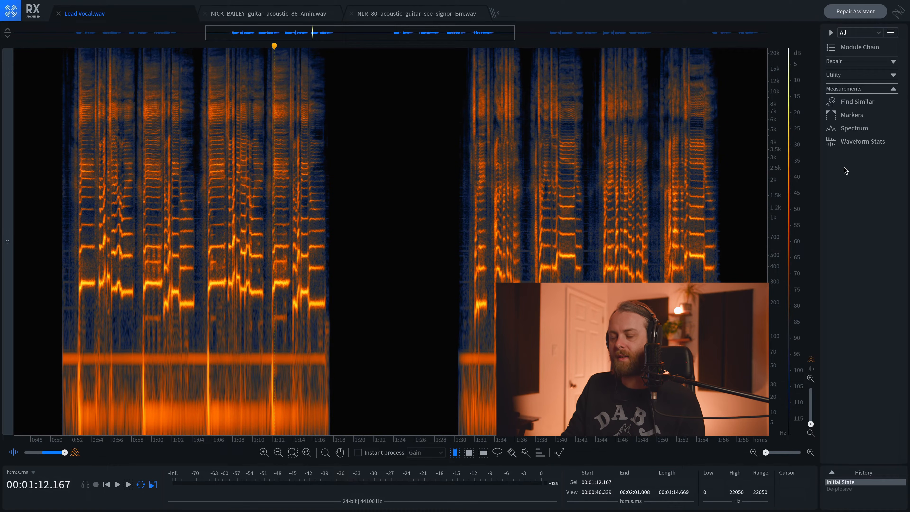
click(849, 143)
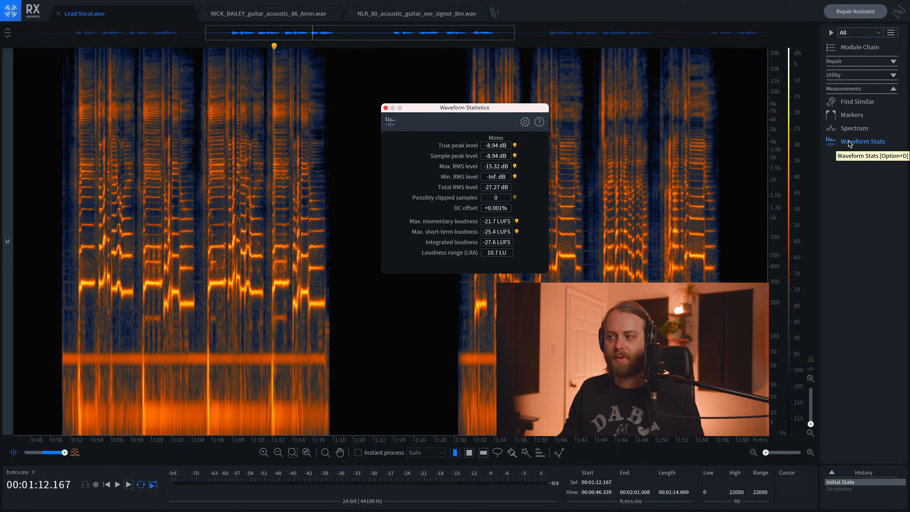
click(849, 142)
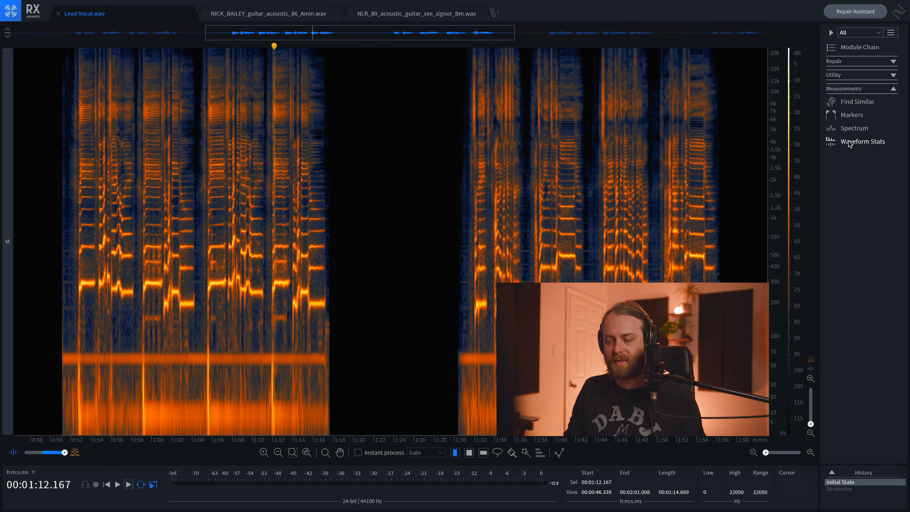
click(893, 75)
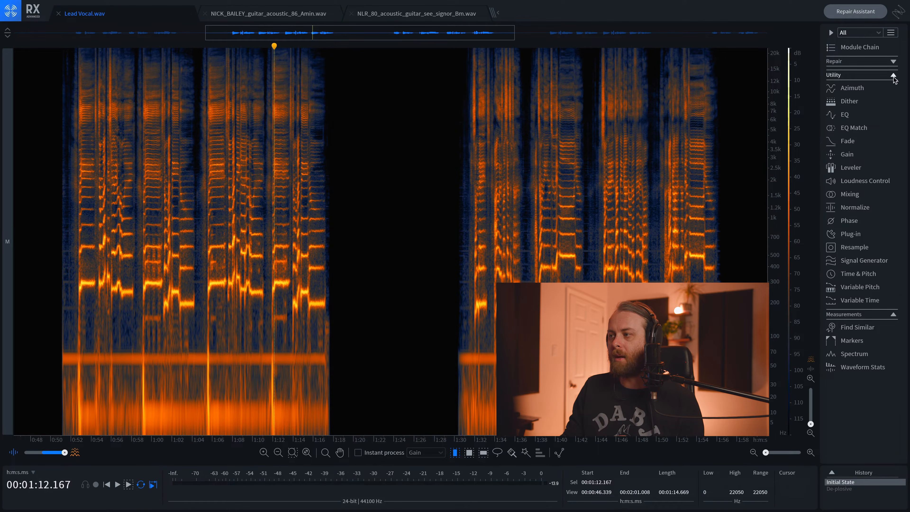
click(894, 60)
Make a time-frequency selection over the third vocal passage from about 1:37 to 1:55, spanning about 104 to 507 Hz.
scroll(308, 233, up, 2)
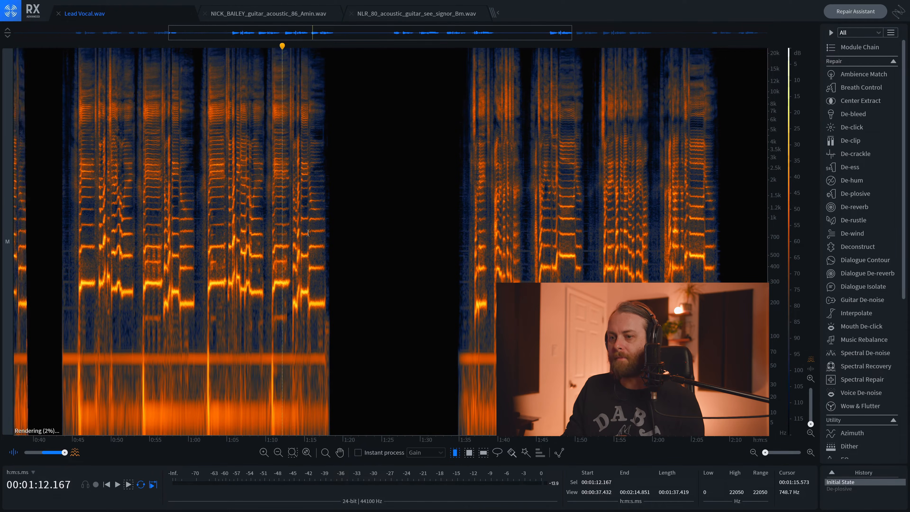
scroll(308, 233, up, 2)
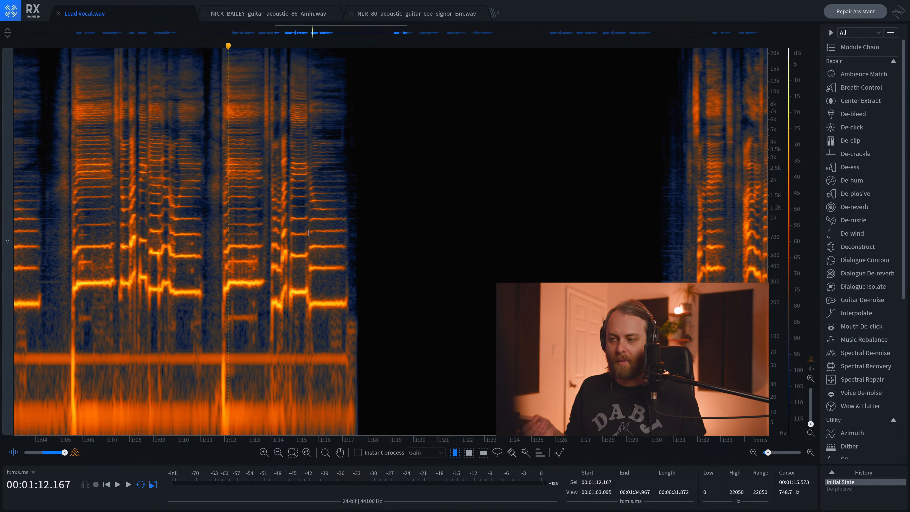
scroll(308, 233, down, 3)
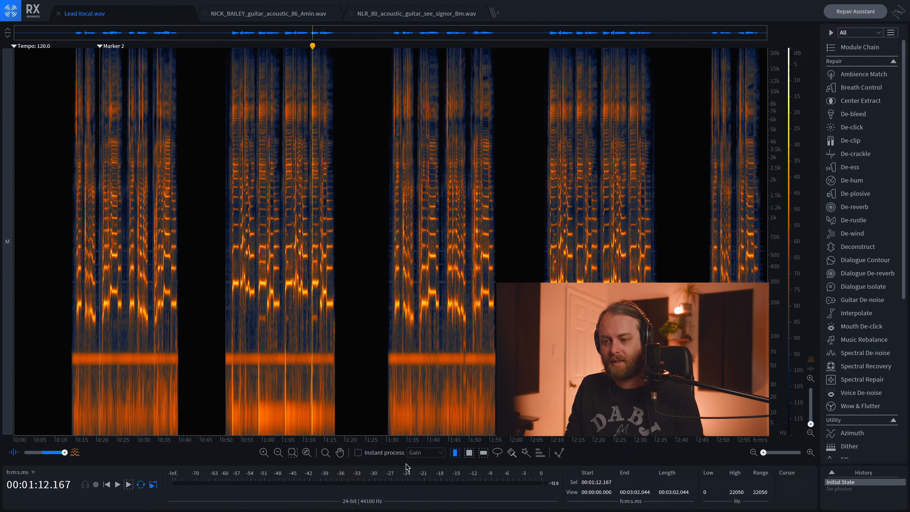
click(468, 453)
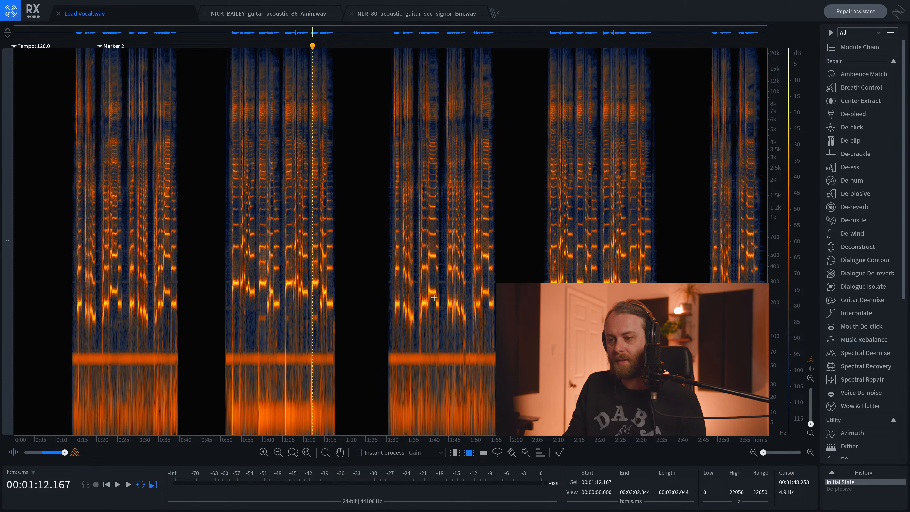
drag(416, 254, 490, 334)
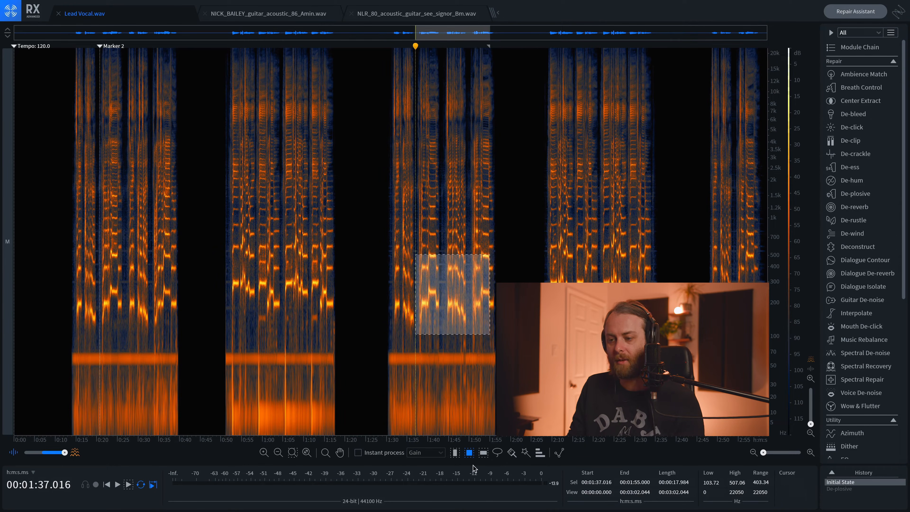
Use the time selection to mark full-frequency stretches, ending with about 3.9 seconds from 1:41.8 in the third passage.
click(455, 452)
drag(398, 248, 473, 246)
drag(568, 235, 622, 229)
drag(435, 286, 451, 358)
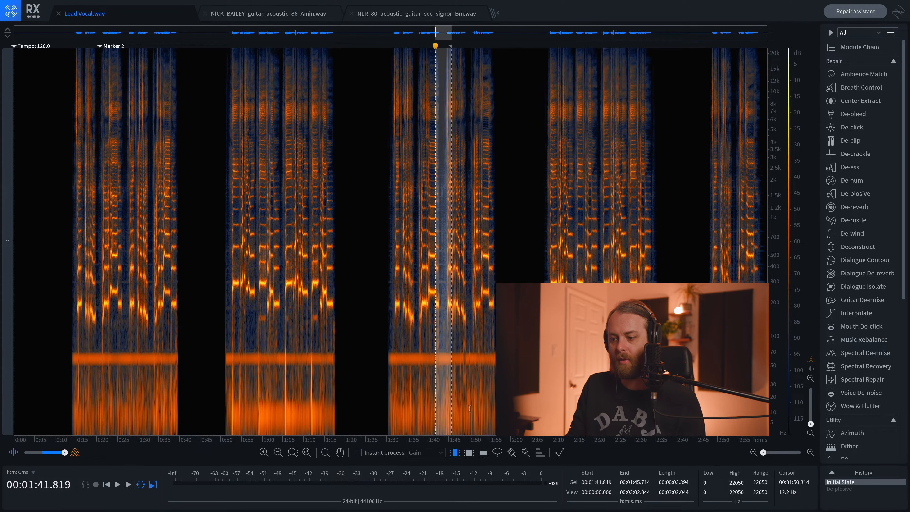
Use the frequency selection to mark bands across the whole recording, ending with about 120 to 185 Hz.
click(484, 453)
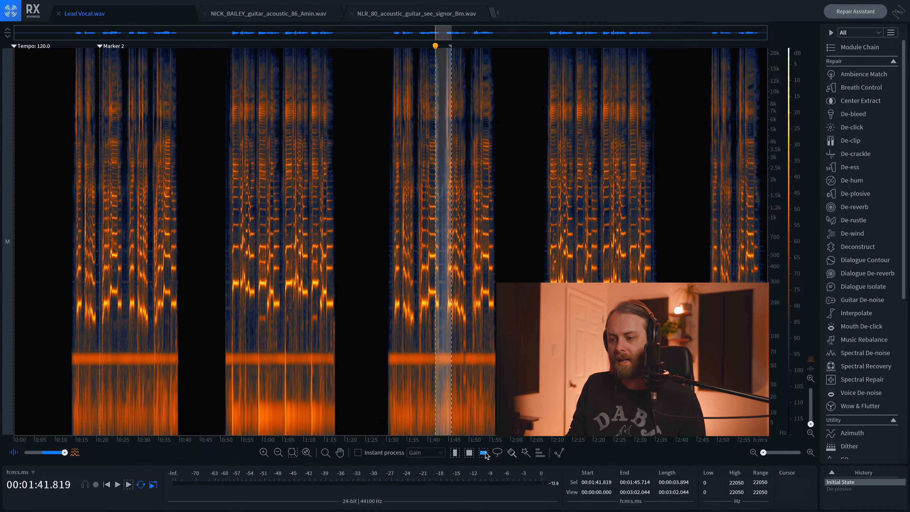
drag(462, 352, 450, 411)
click(448, 387)
drag(448, 307, 446, 328)
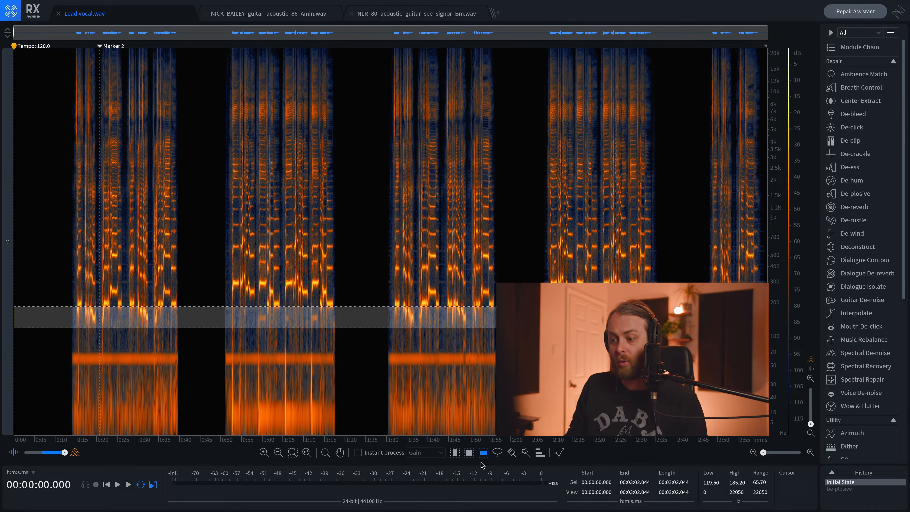
Lasso rounded areas in the third vocal passage, ending with about 85 to 252 Hz between 1:35 and 1:50.
click(498, 453)
mouse_move(455, 265)
mouse_down()
mouse_move(407, 230)
mouse_move(467, 215)
mouse_move(456, 266)
mouse_up()
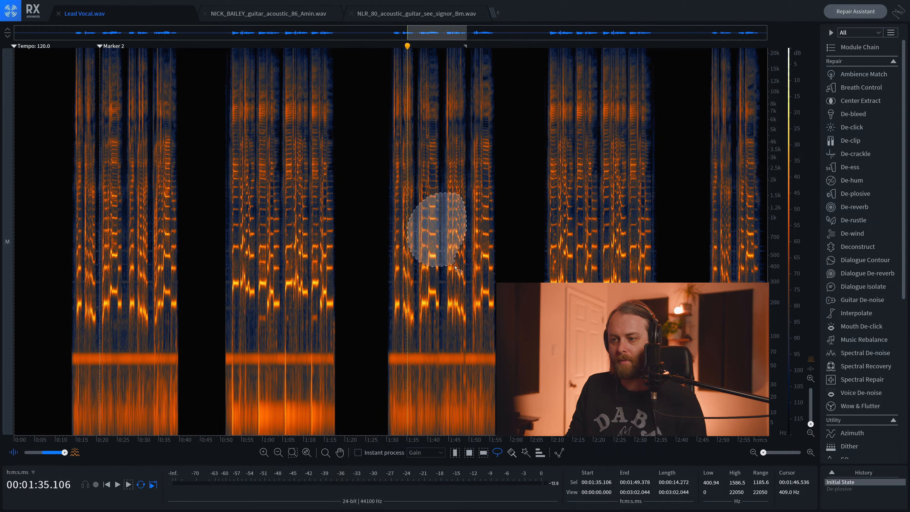
drag(456, 302, 459, 342)
drag(447, 293, 448, 294)
Resize the selection brush and paint a wavy selection from the third passage to the last one, spanning about 143 to 1553 Hz.
click(511, 453)
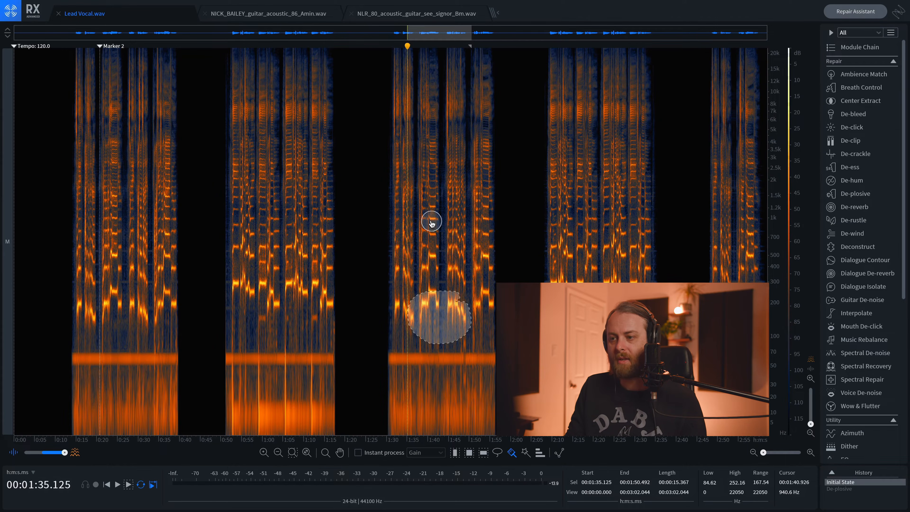
key(bracketleft)
key(bracketleft)
key(bracketleft)
key(bracketleft)
key(bracketleft)
key(bracketleft)
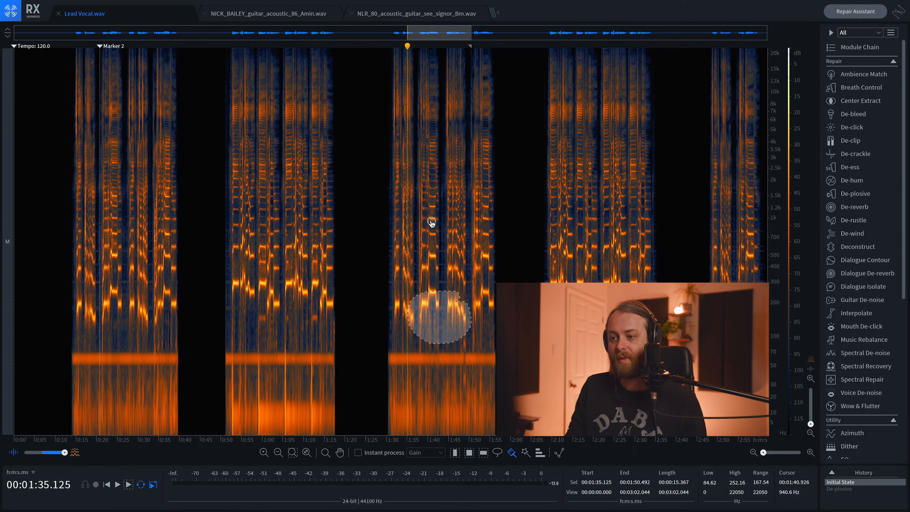
mouse_move(431, 221)
mouse_down()
mouse_move(417, 219)
mouse_move(473, 291)
mouse_move(729, 267)
mouse_up()
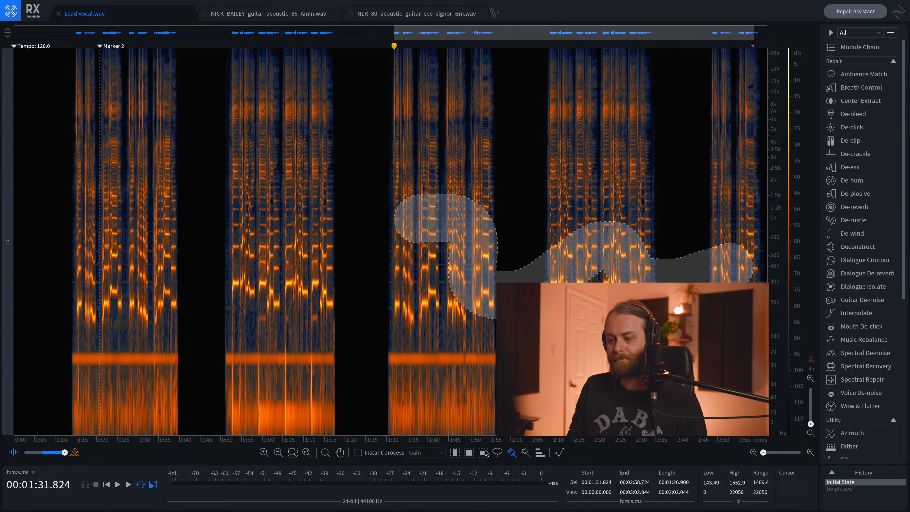
Use the magic wand to select the lowest harmonic from about 1:40.1 to 1:42.7, spanning about 131 to 324 Hz.
click(527, 452)
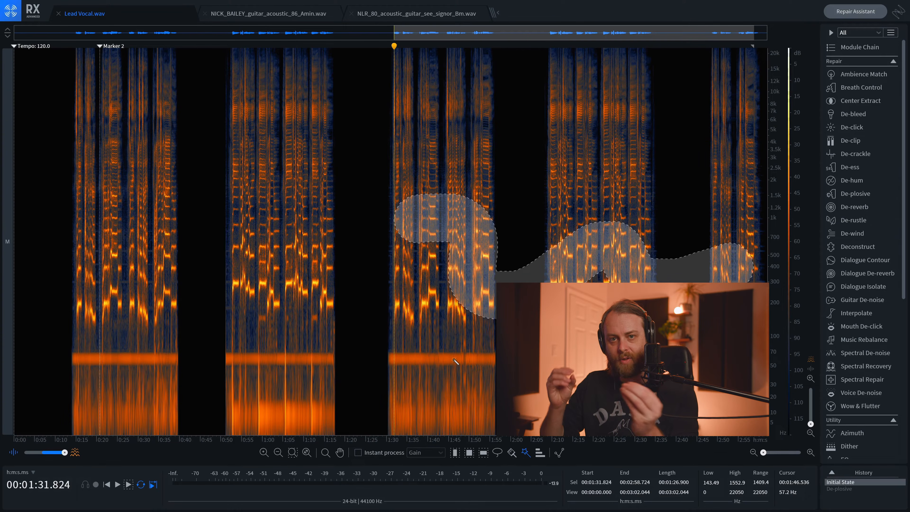
scroll(428, 320, up, 5)
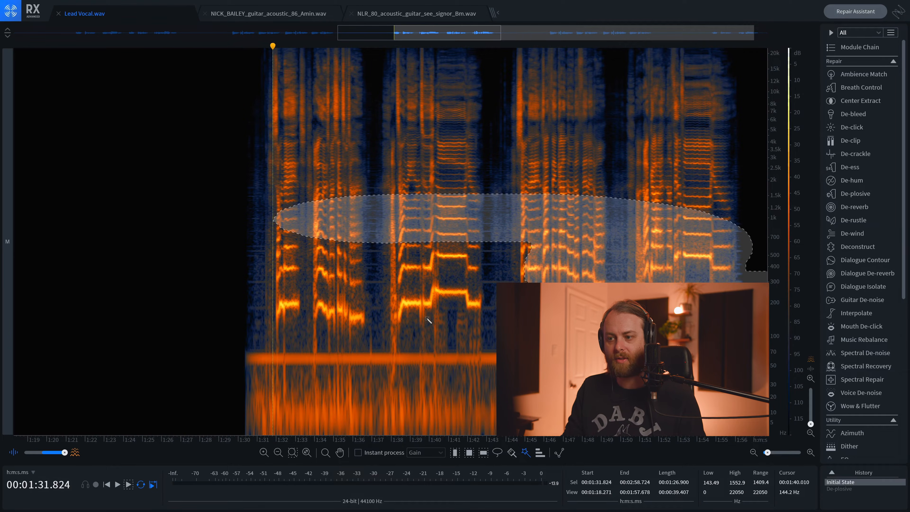
scroll(444, 303, up, 2)
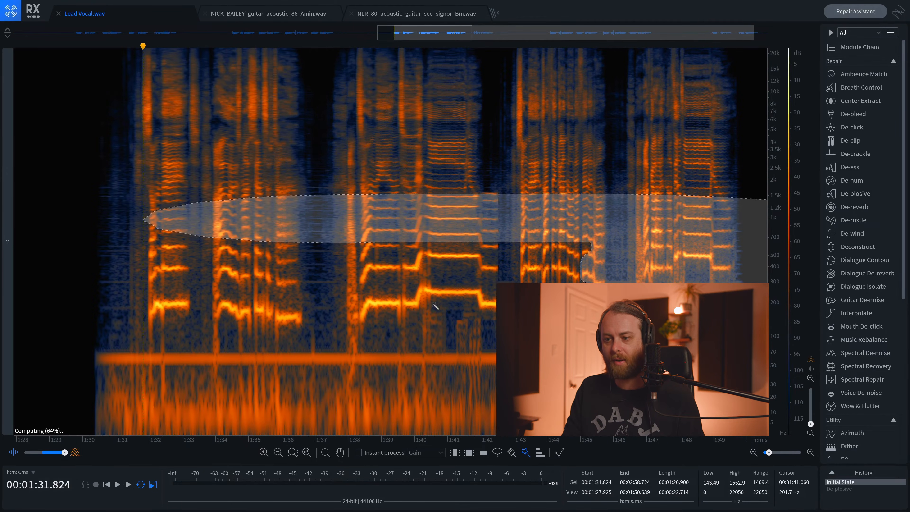
click(484, 305)
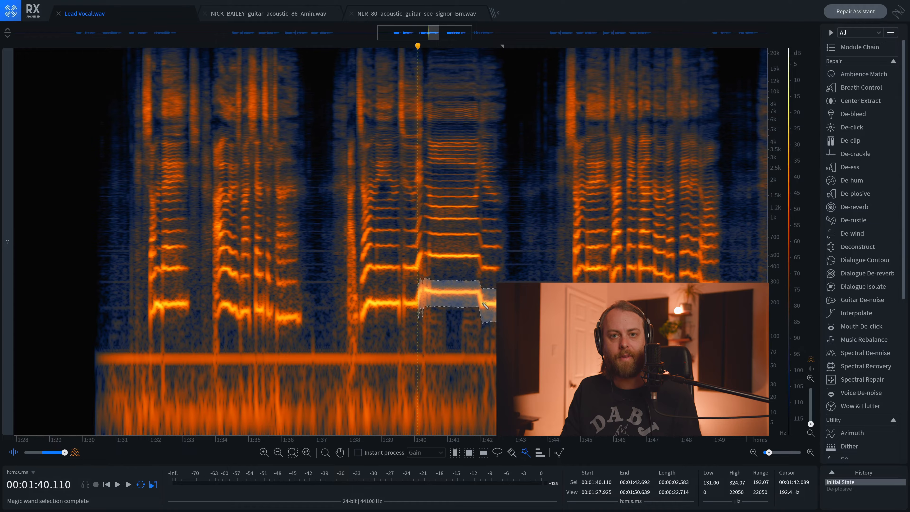
Clear the harmonic selection by placing the playhead at about 1:38.2, examine the spectrogram there up close, and return to the full recording view.
key(t)
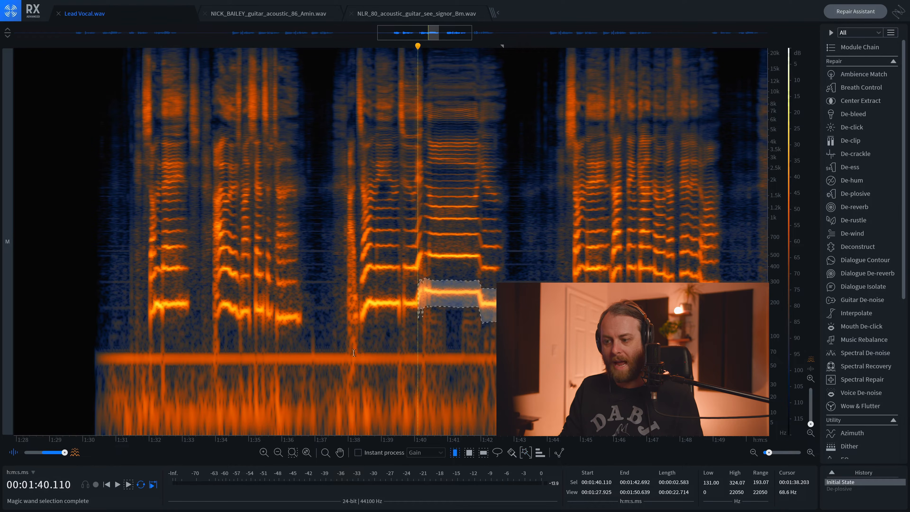
click(355, 347)
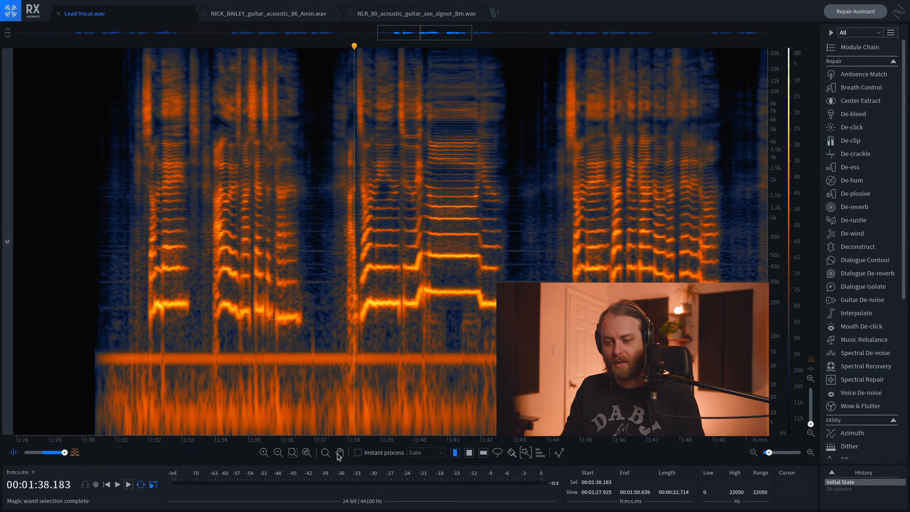
click(264, 452)
click(263, 452)
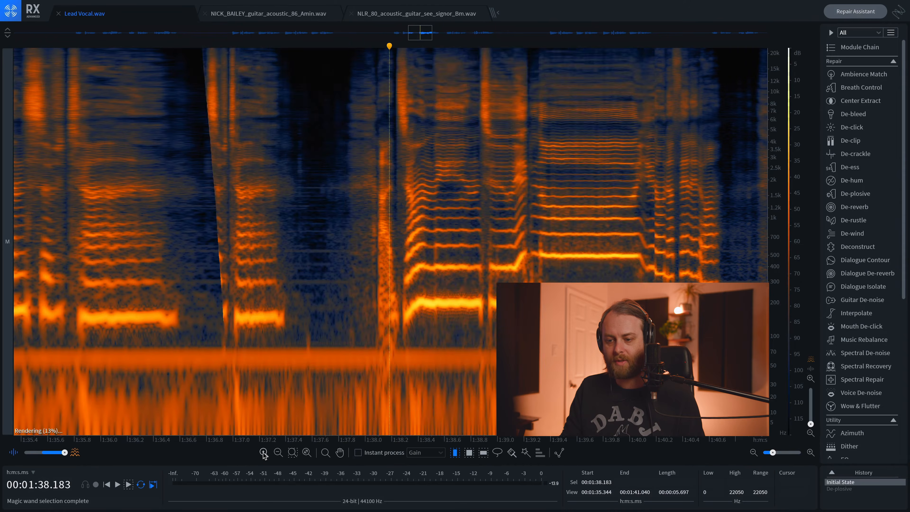
click(307, 453)
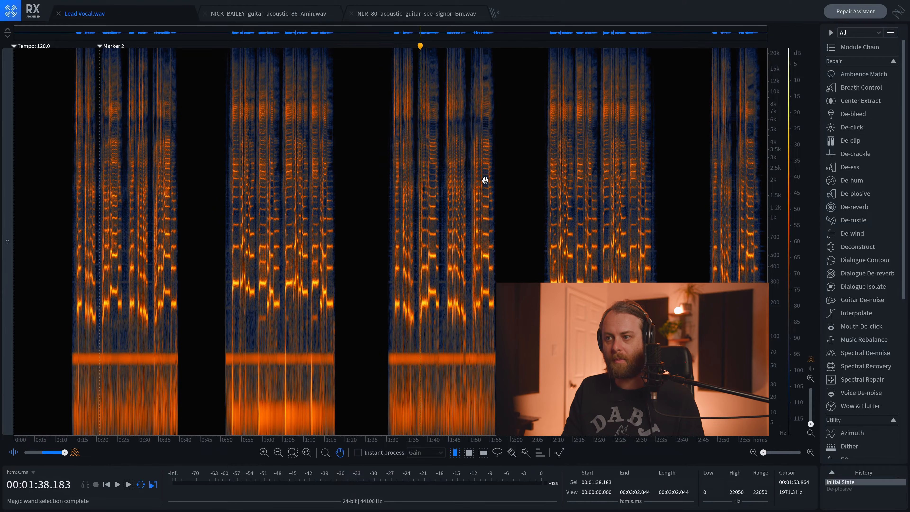
Look along the enlarged spectrogram with the hand tool, ending on the stretch from about 0:47 to the end.
scroll(480, 183, up, 4)
drag(599, 209, 319, 238)
drag(530, 205, 231, 232)
scroll(219, 233, down, 3)
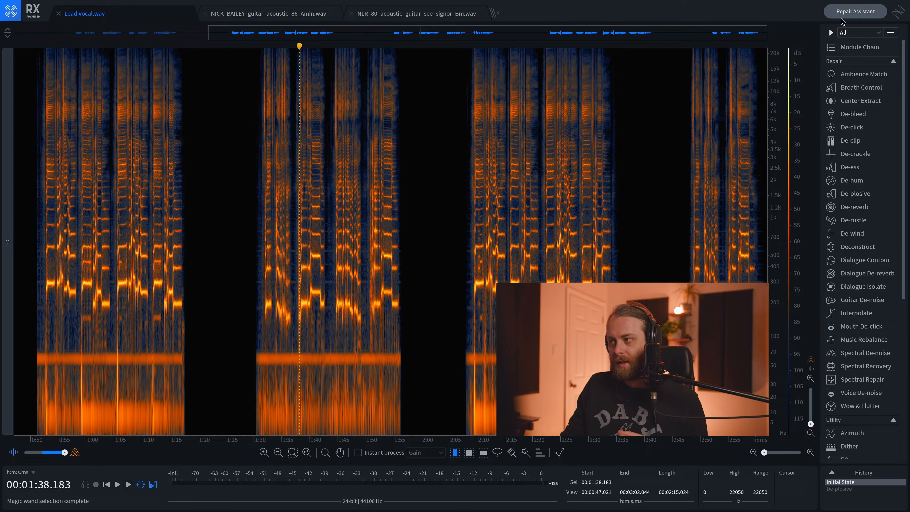
Open the Repair Assistant and analyse the lead vocal with the material type set to Music.
click(855, 12)
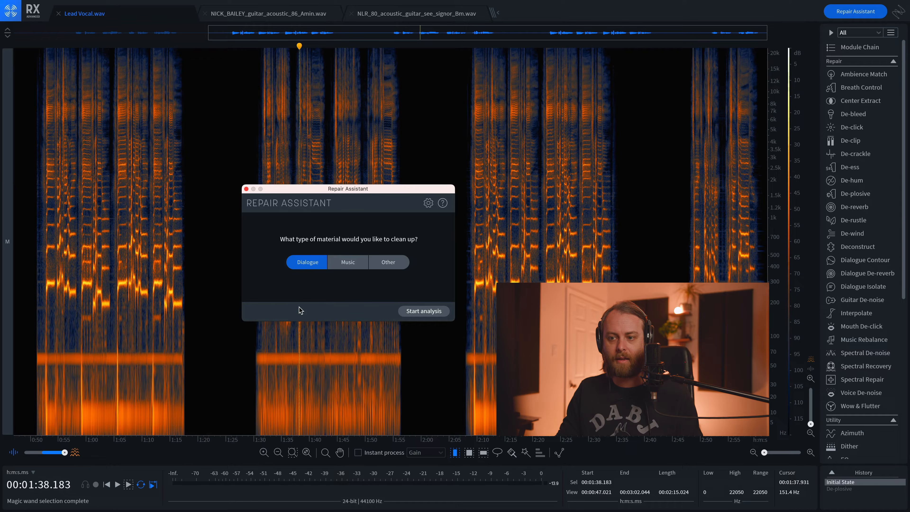
click(336, 264)
click(397, 261)
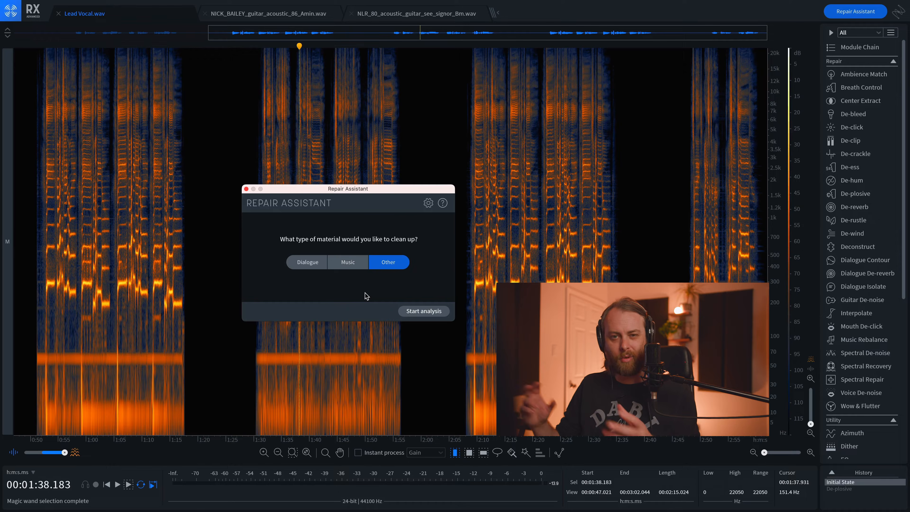
click(348, 265)
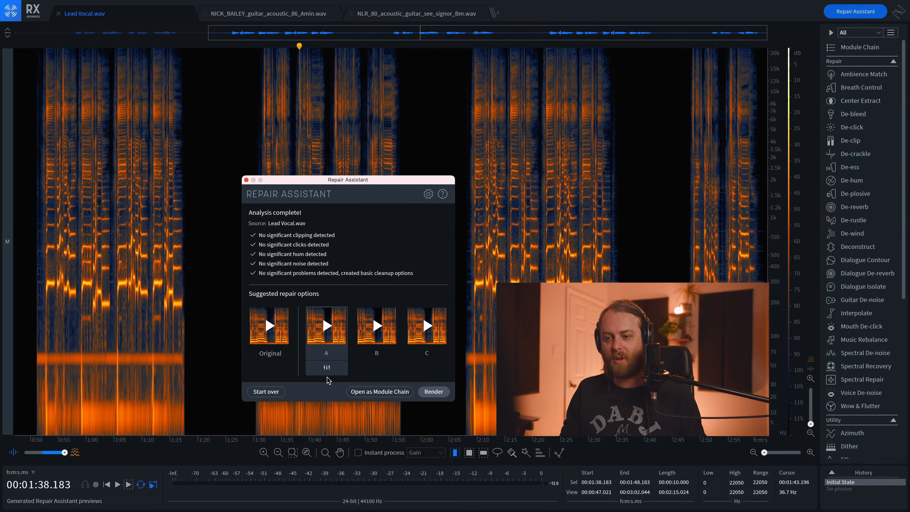
Preview the unprocessed original and inspect the processing chains of the suggested repair options.
click(269, 326)
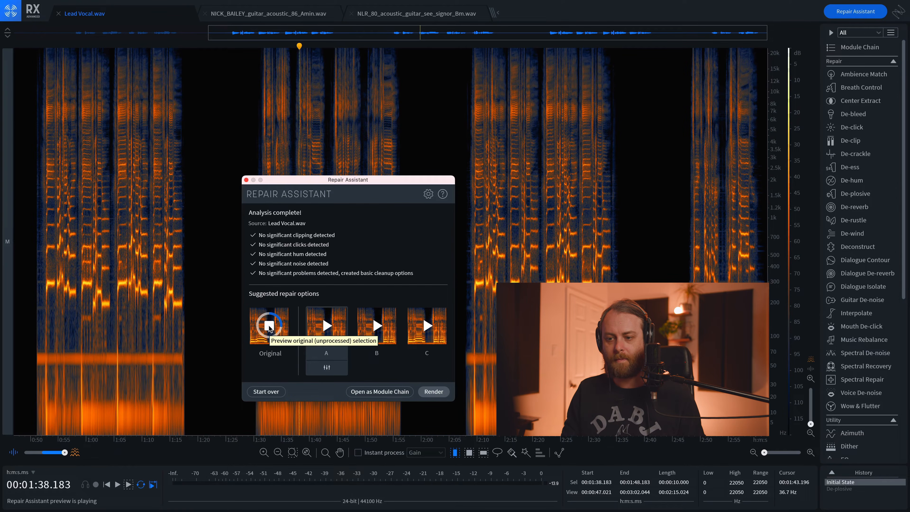
click(269, 326)
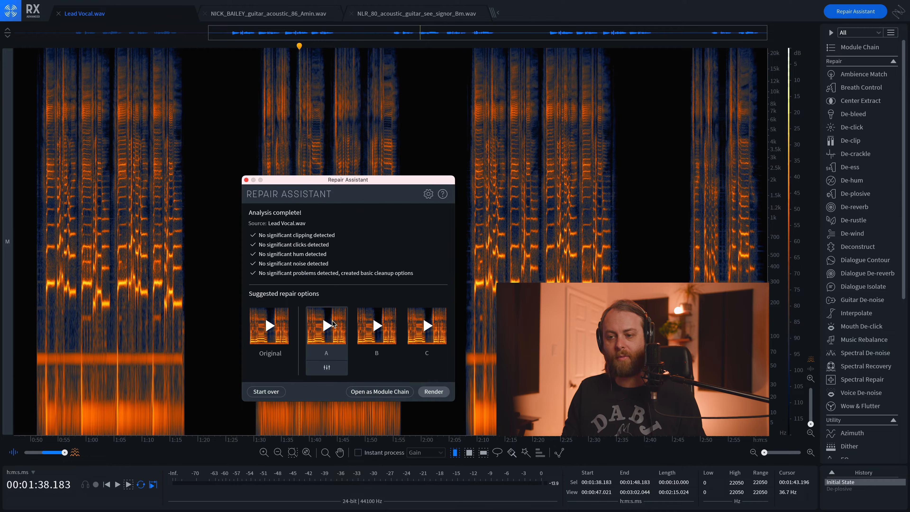
mouse_move(332, 324)
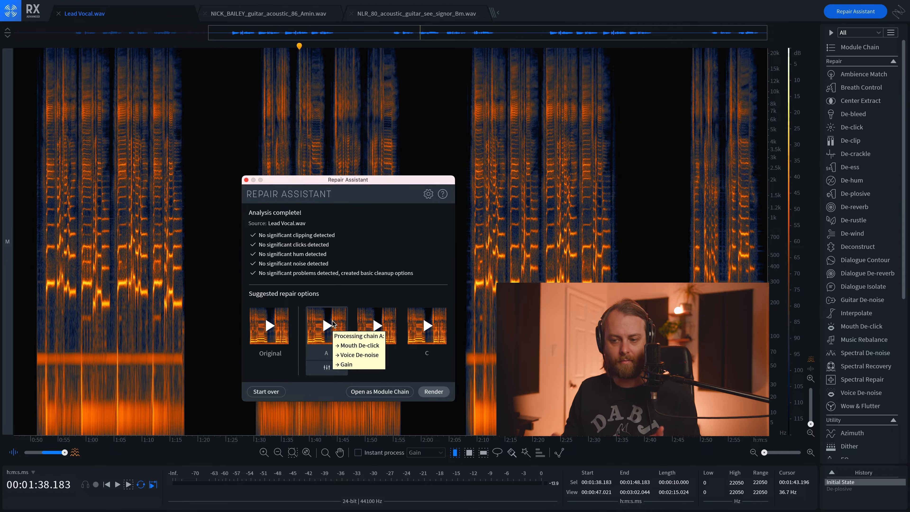
mouse_move(376, 327)
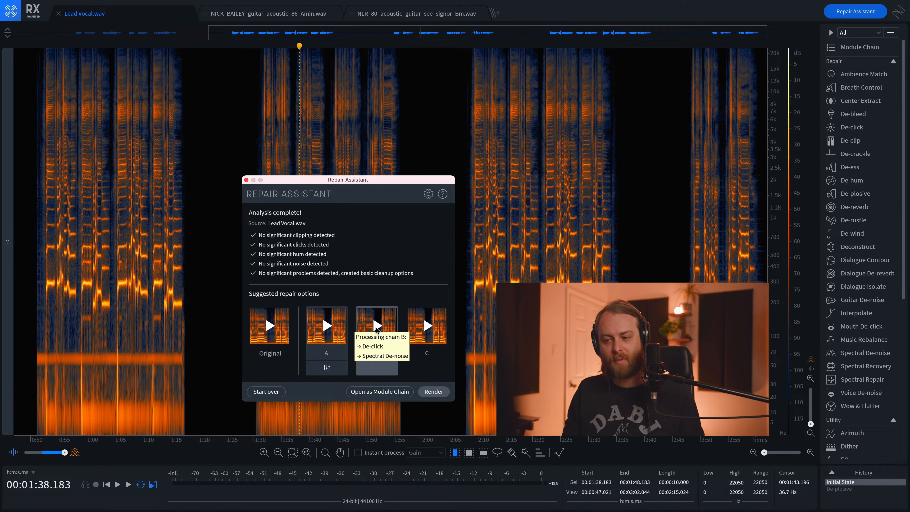
mouse_move(426, 332)
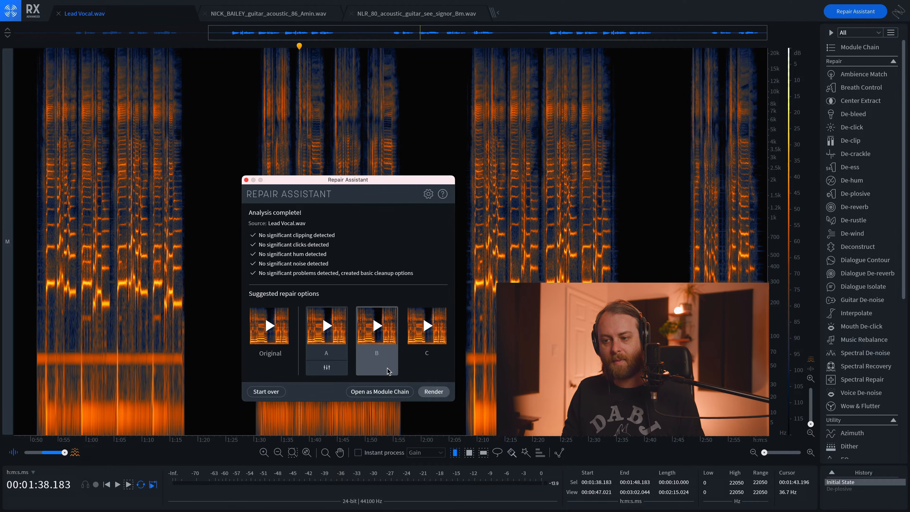
Compare repair option B with the original, close the Repair Assistant without rendering, and place the playhead at about 1:42.4.
click(427, 344)
click(383, 341)
click(377, 327)
click(377, 326)
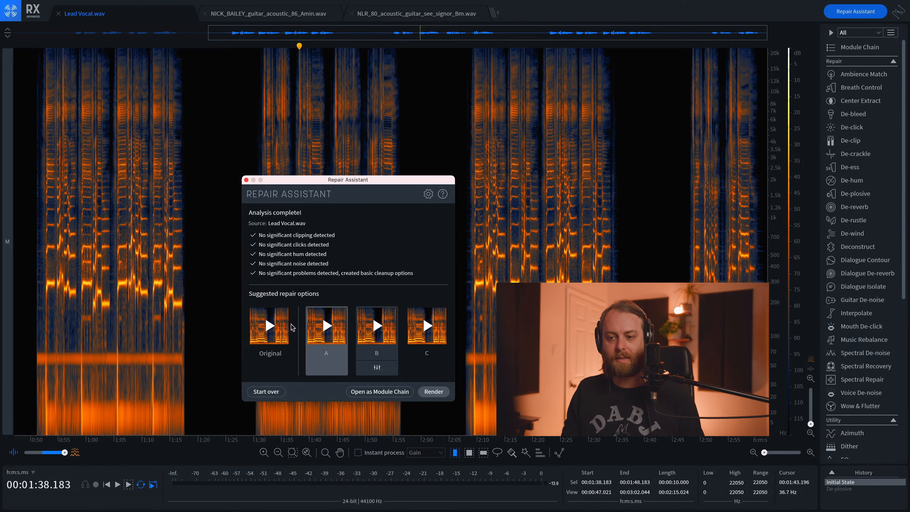
click(269, 326)
click(269, 326)
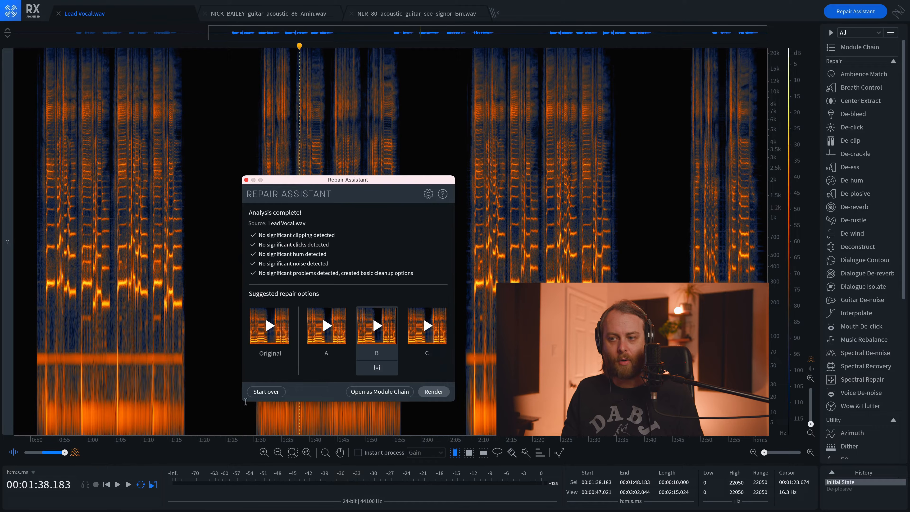
click(247, 180)
click(323, 215)
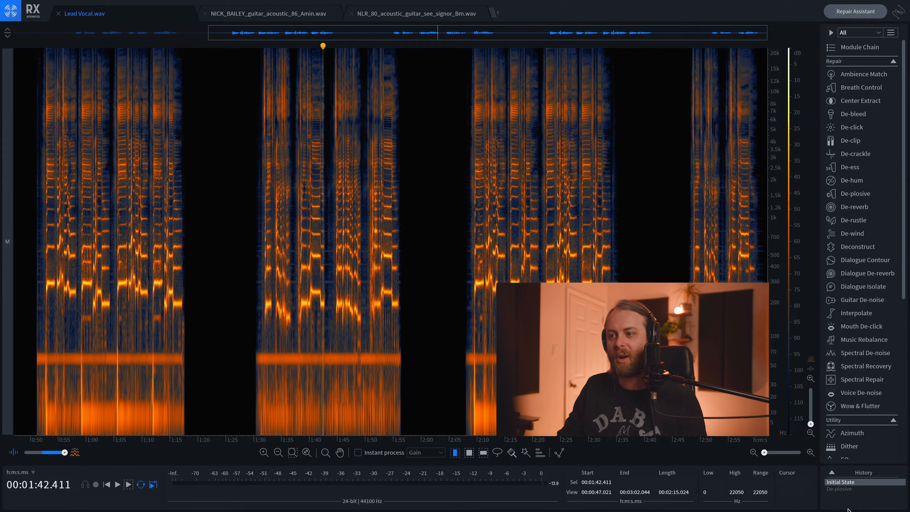
Play the first vocal passage from about 0:14.3 and stop at about 0:26.2.
scroll(203, 346, left, 5)
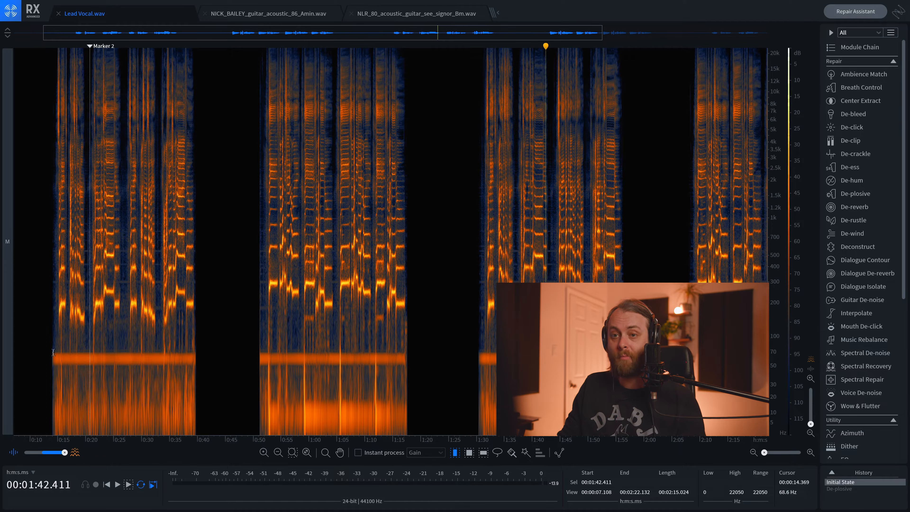
scroll(37, 341, up, 5)
scroll(37, 342, left, 3)
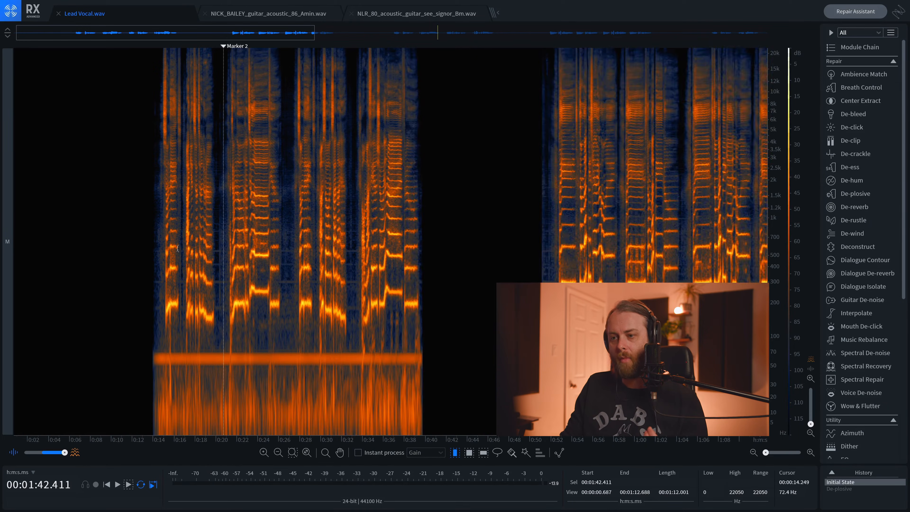
click(157, 246)
key(space)
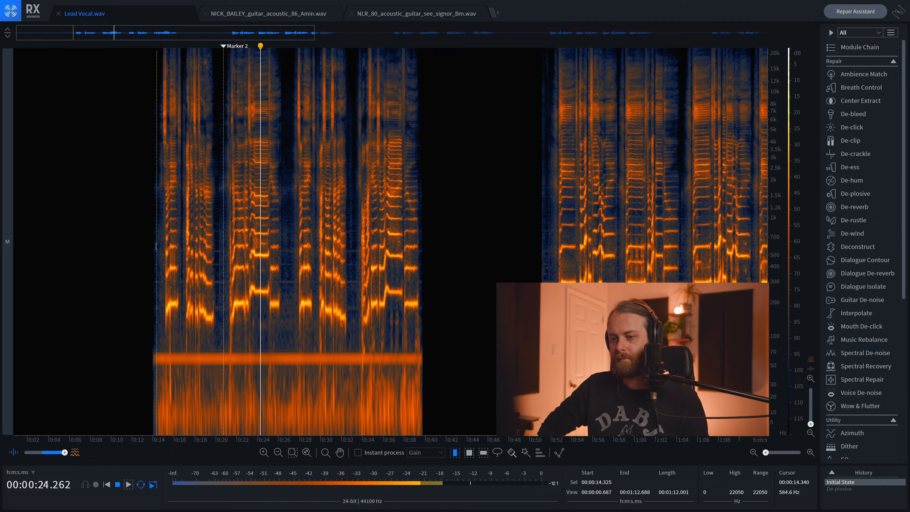
key(space)
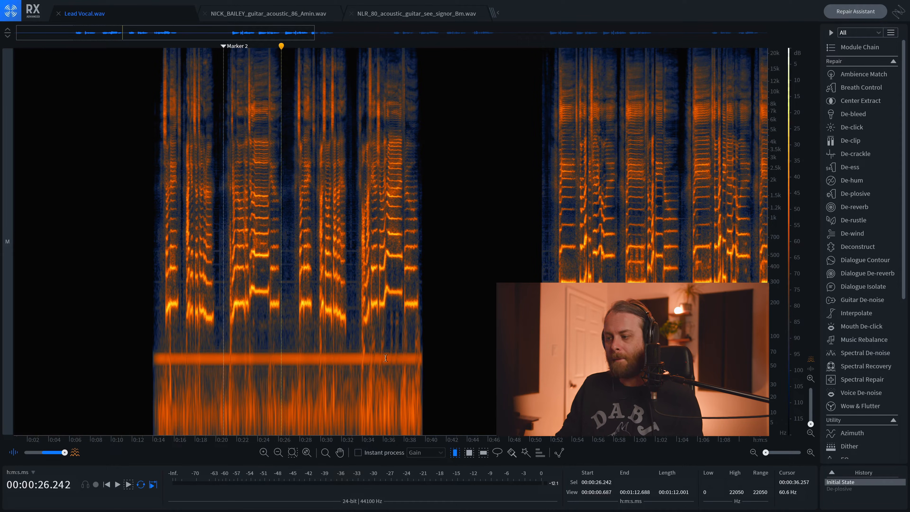
Set the spectrogram's frequency scale to Mel, then review the other scale options and keep Mel.
right_click(785, 419)
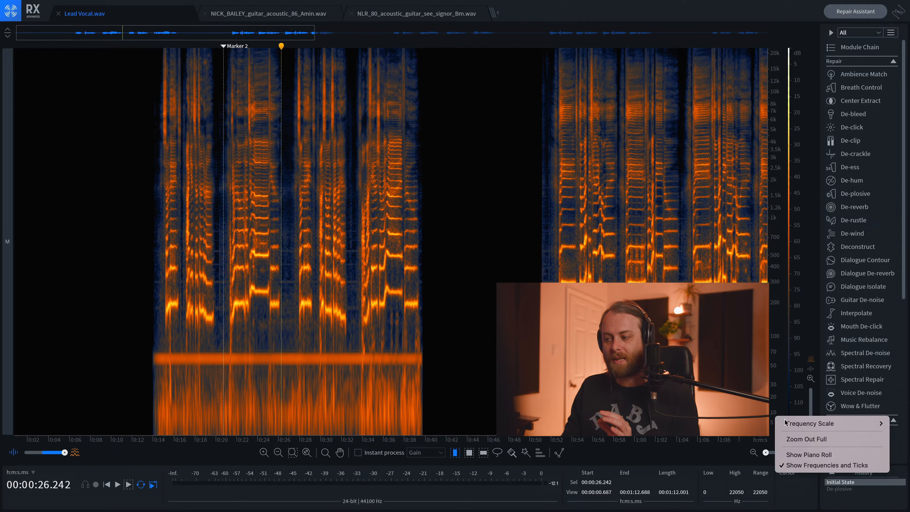
mouse_move(786, 423)
click(759, 434)
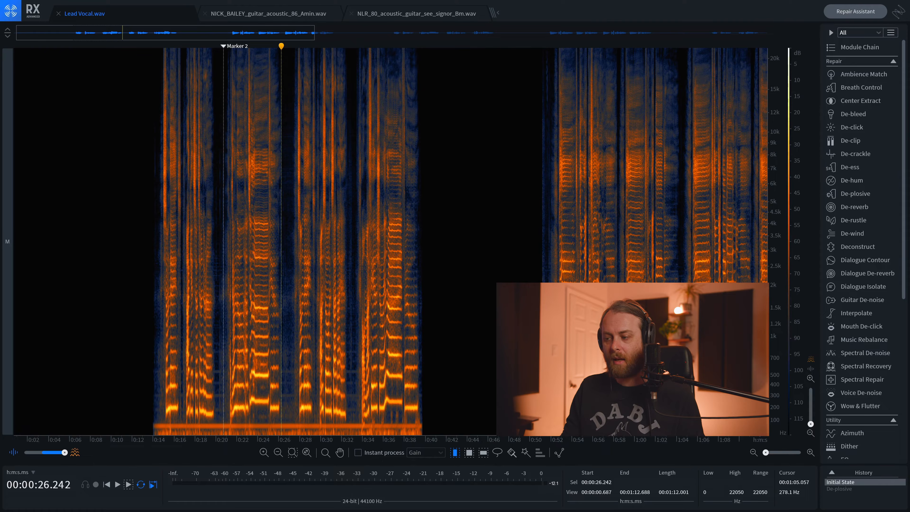
right_click(775, 431)
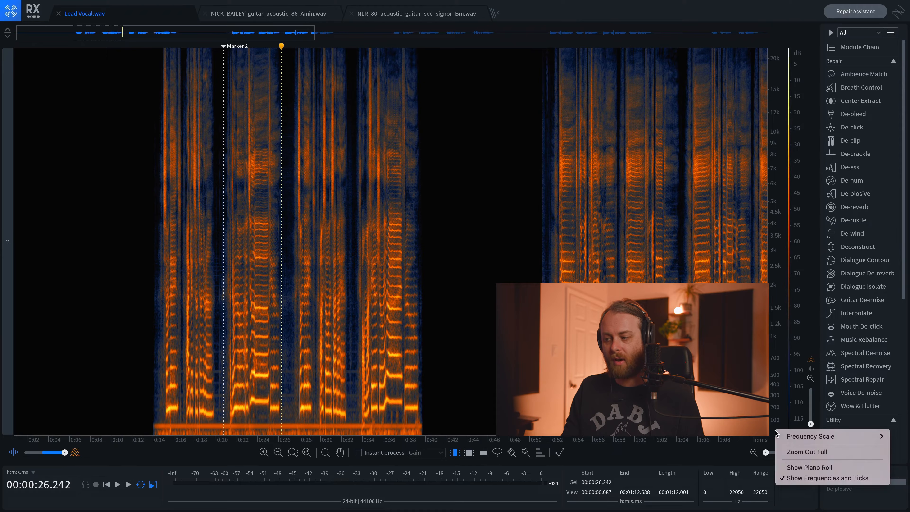
mouse_move(784, 437)
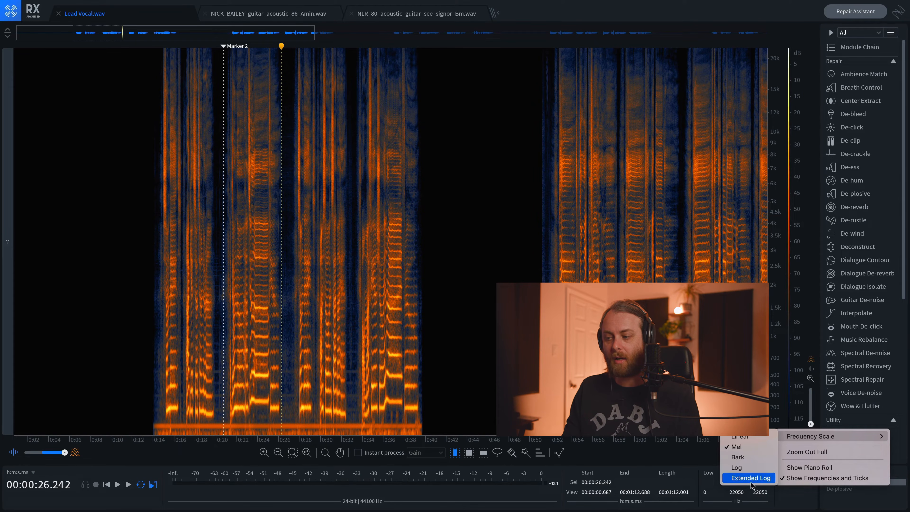
click(744, 448)
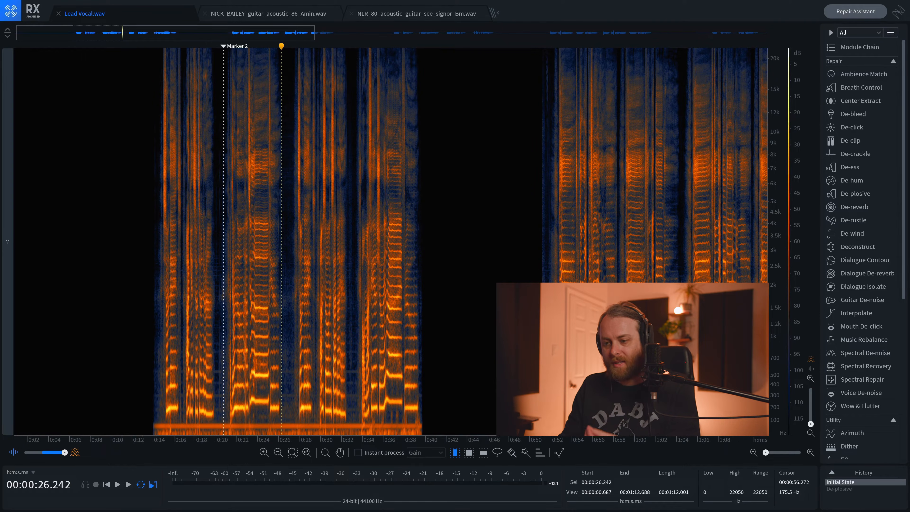
Set the spectrogram's frequency scale to Extended Log.
right_click(776, 435)
mouse_move(791, 438)
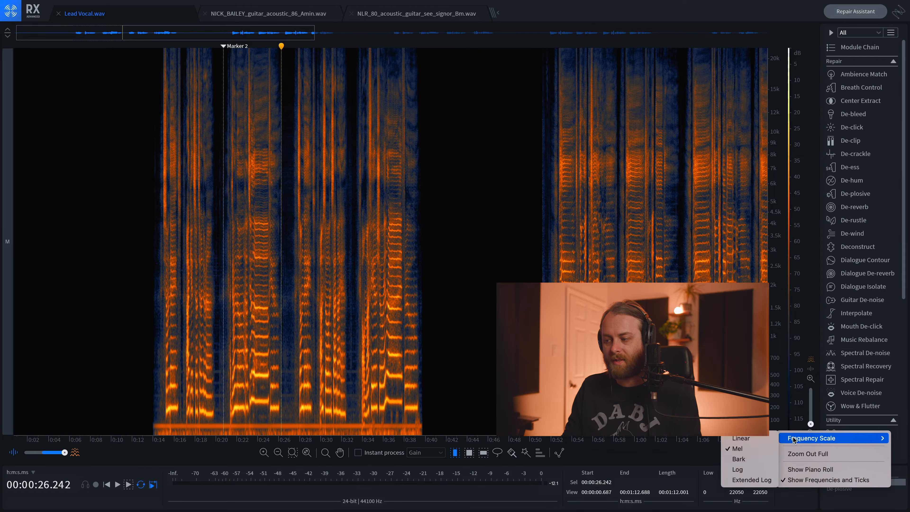
click(746, 480)
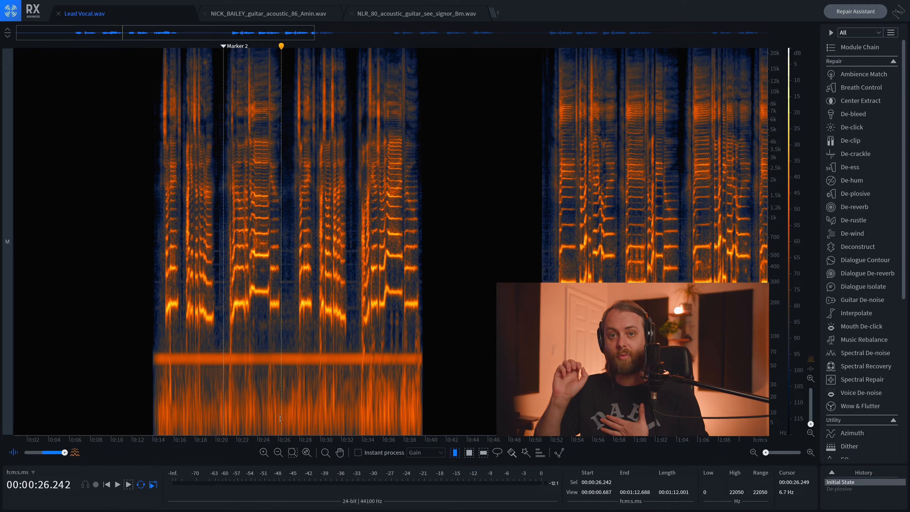
Play the first vocal passage from about 0:17.0 to 0:20.3, then resume playback and stop at about 0:22.2.
scroll(233, 365, up, 4)
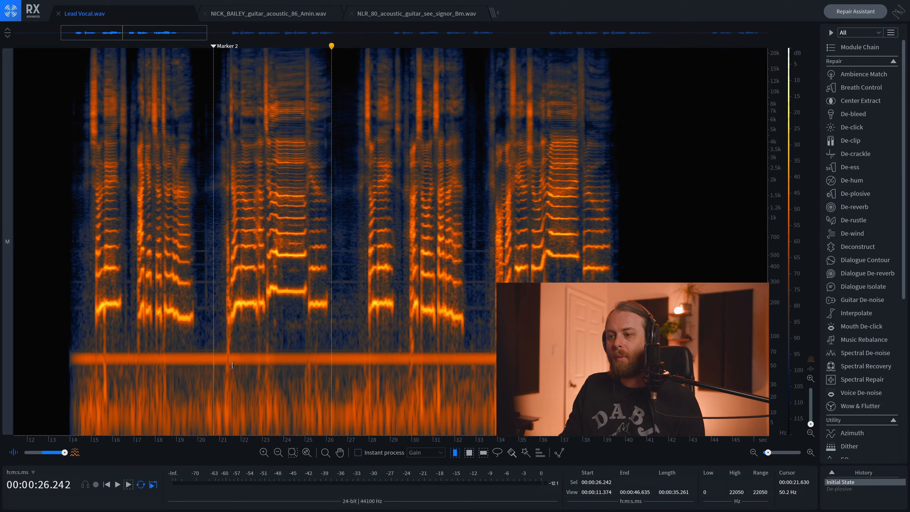
scroll(233, 365, up, 1)
click(207, 373)
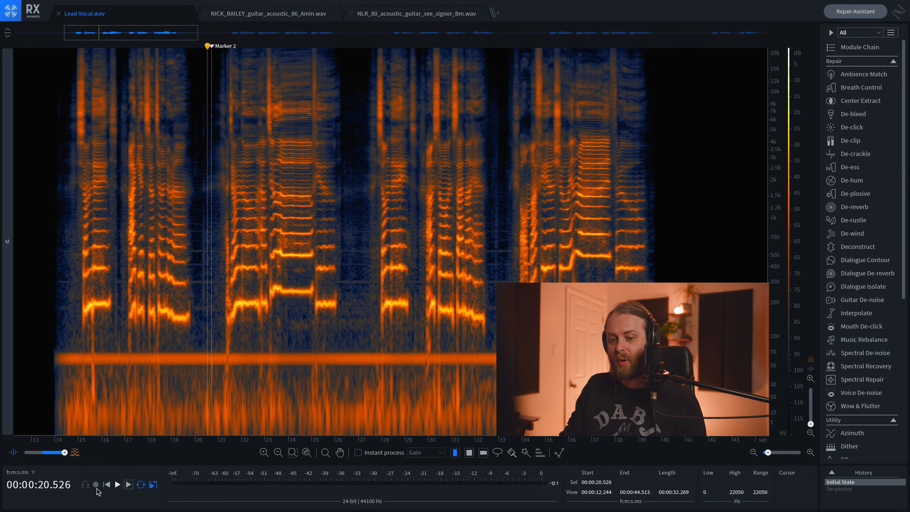
click(125, 398)
key(space)
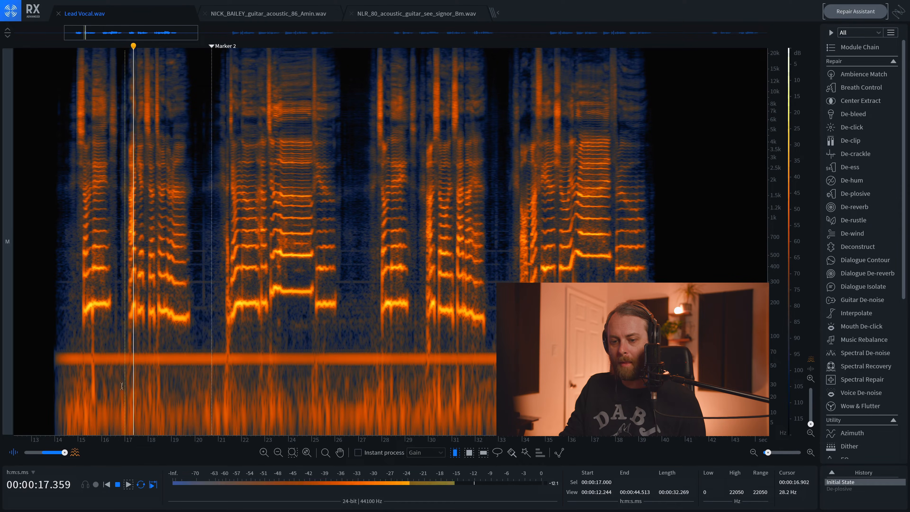
click(118, 485)
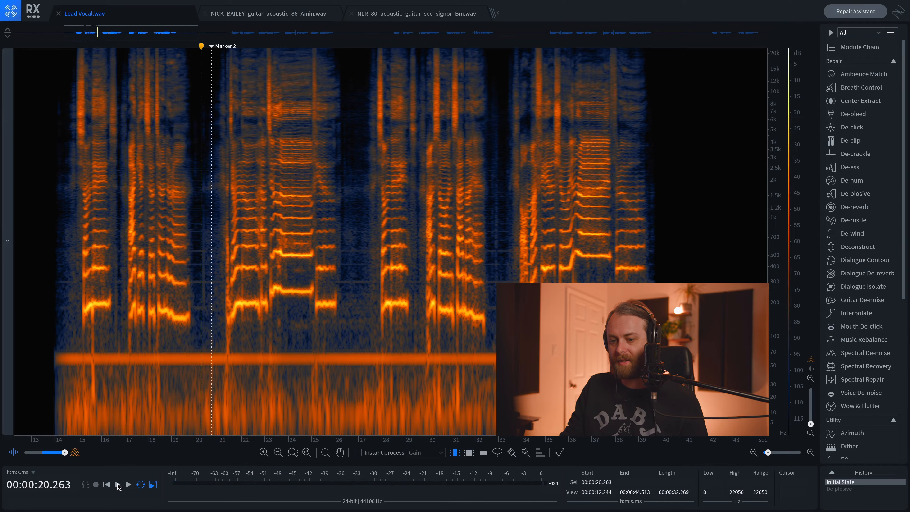
click(118, 485)
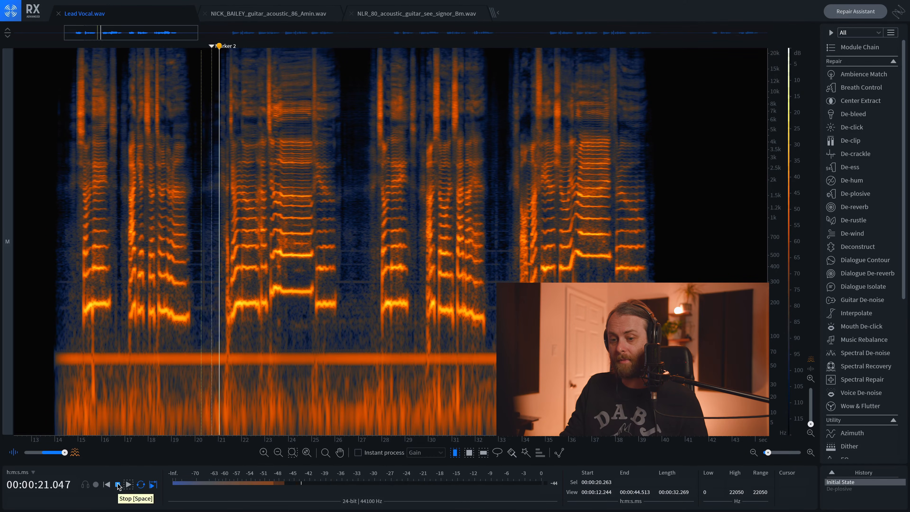
click(118, 485)
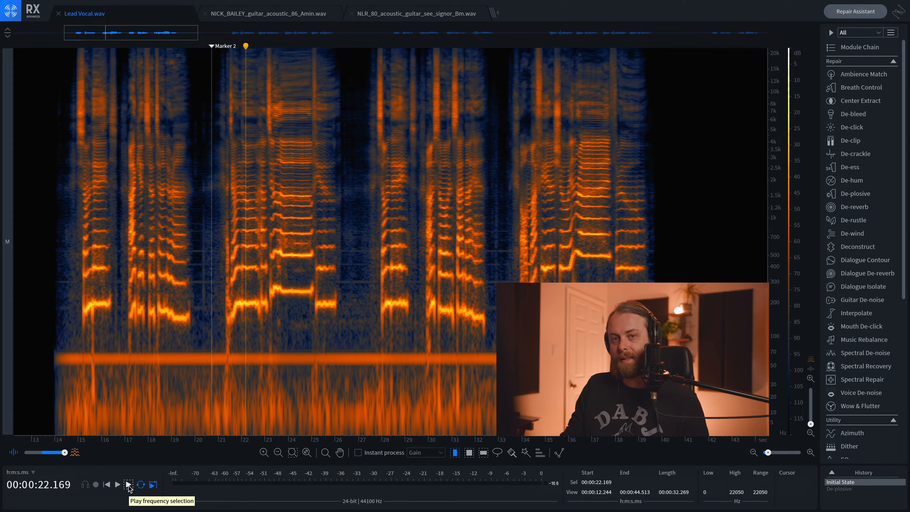
Select the hum band from about 14.0 to 39.8 s and 47 to 72 Hz, then audition it with full playback and frequency-selection playback.
key(r)
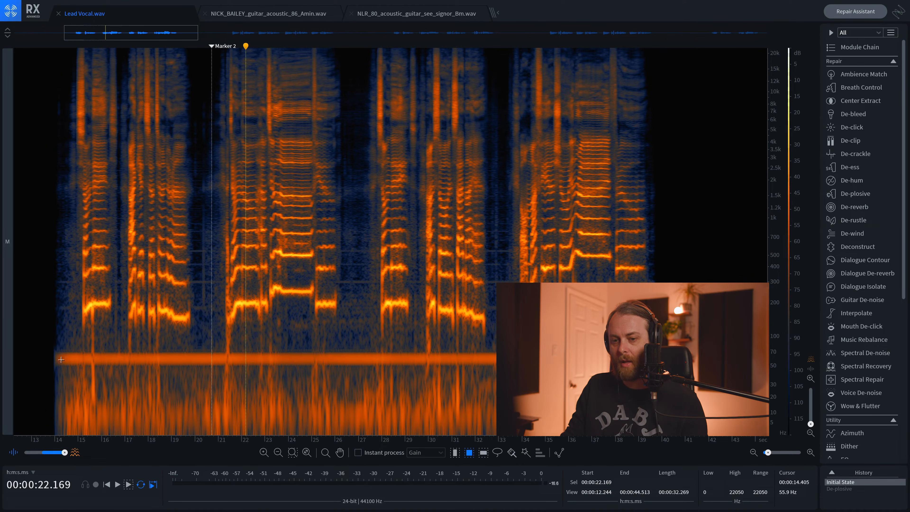
drag(53, 350, 661, 369)
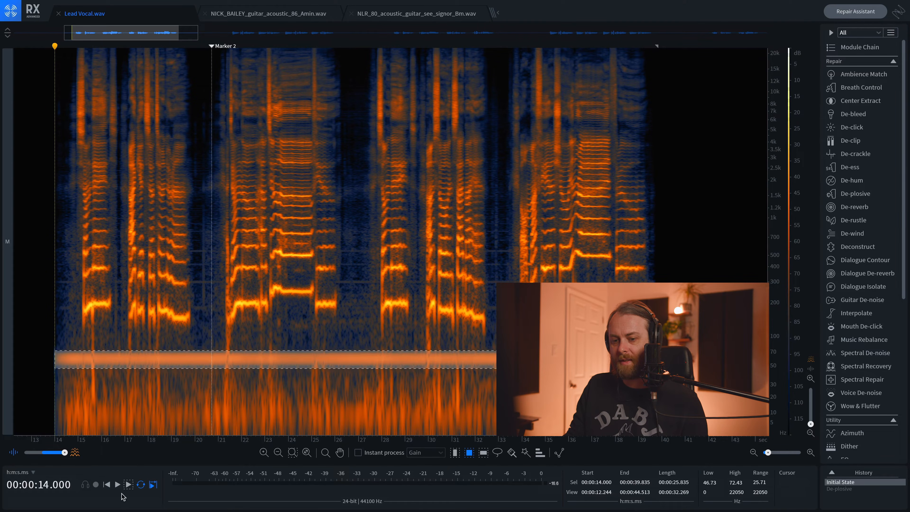
click(118, 485)
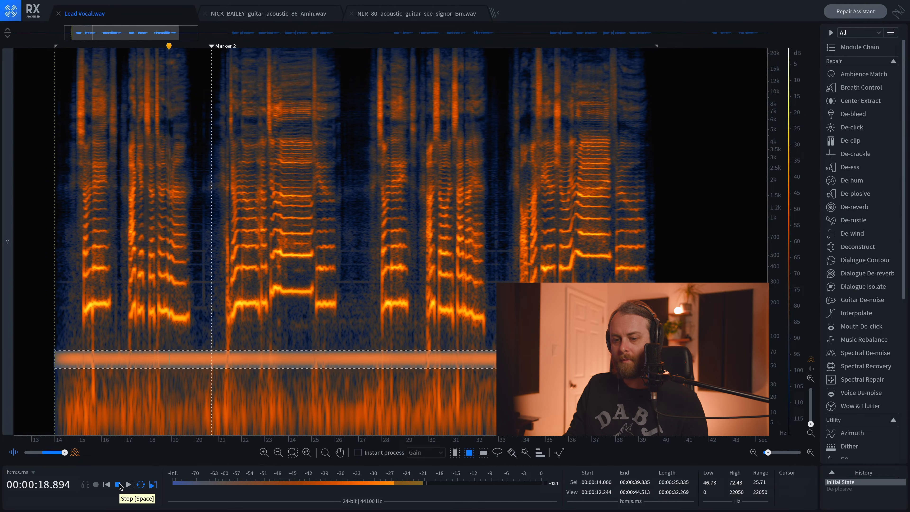
click(119, 485)
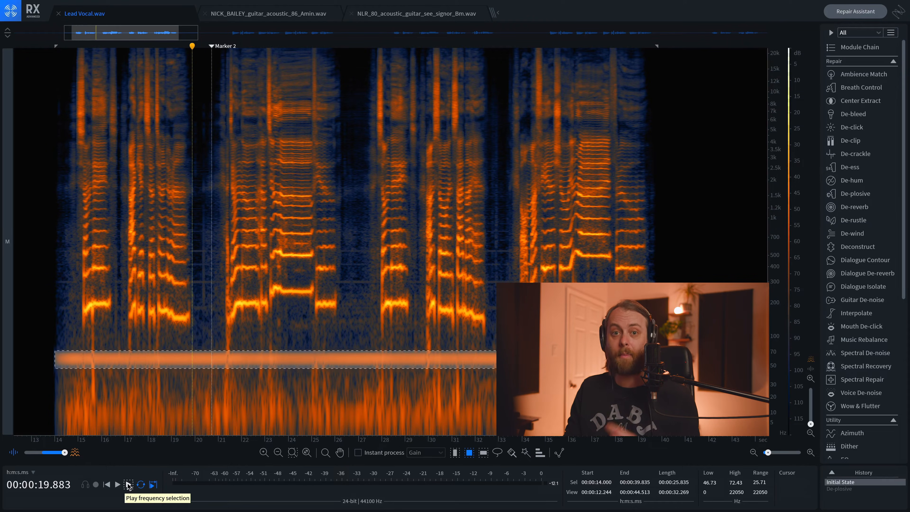
click(129, 485)
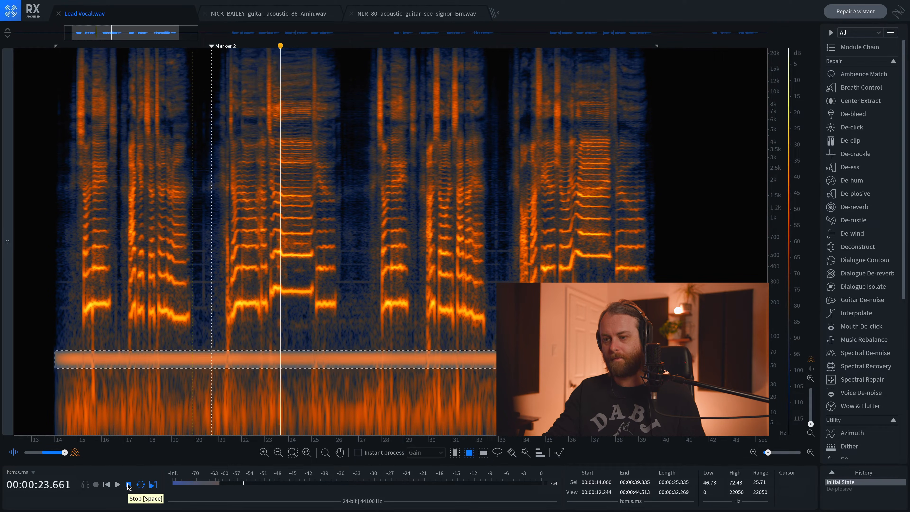
click(128, 486)
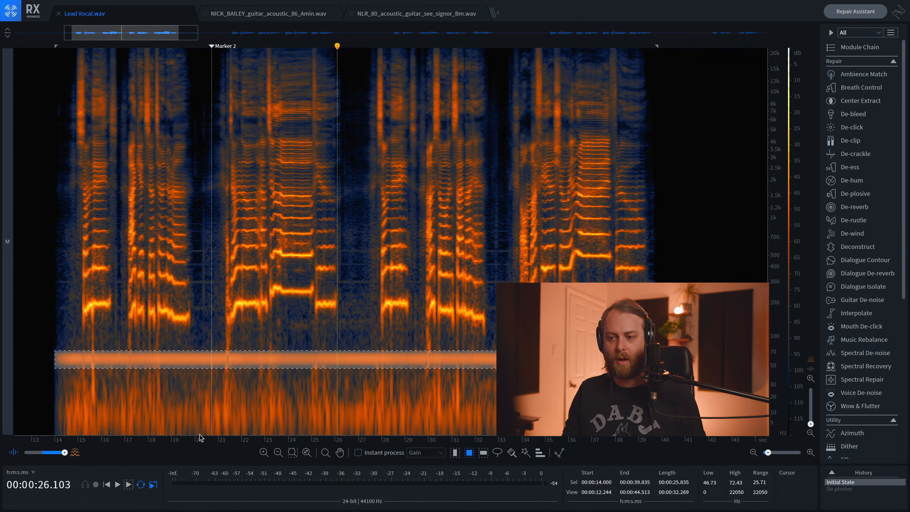
Select the hum around 26.7 s with the Magic Wand, extend the selection to its harmonics, and clear it at about 29.2 s.
click(215, 428)
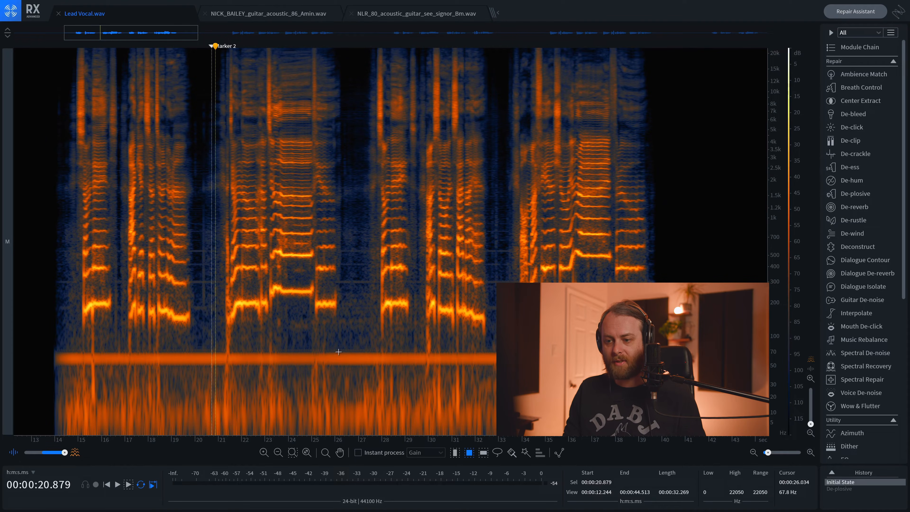
key(w)
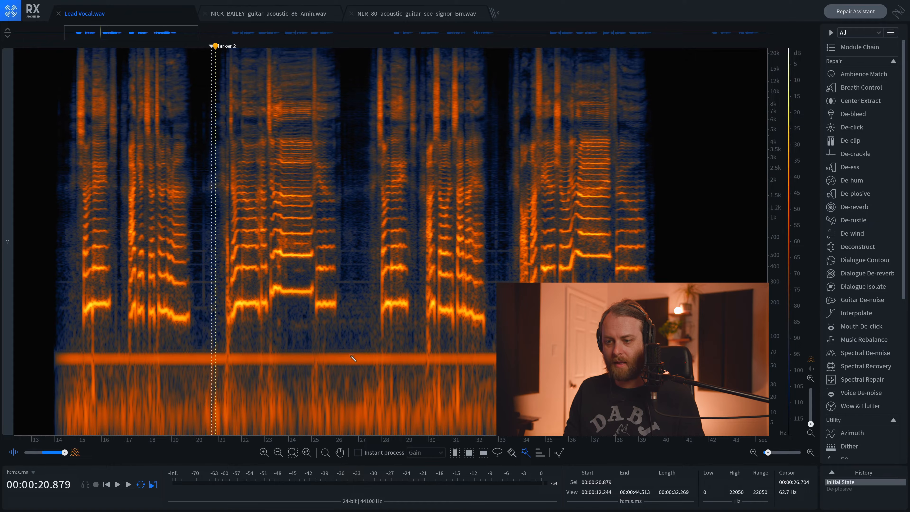
click(353, 360)
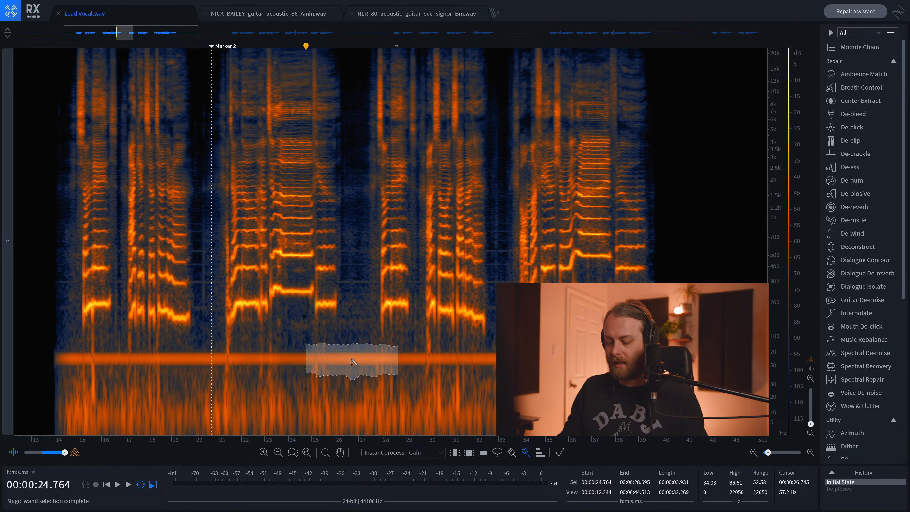
key(shift+super+h)
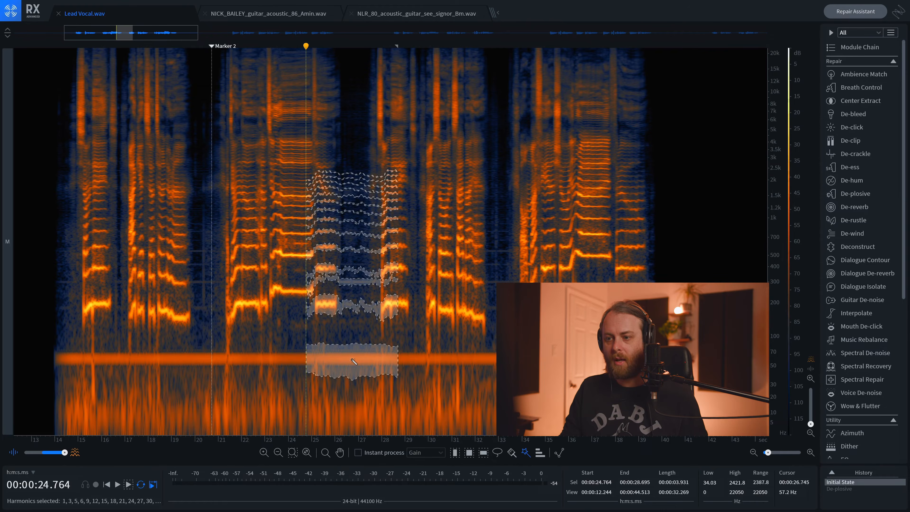
scroll(353, 361, up, 3)
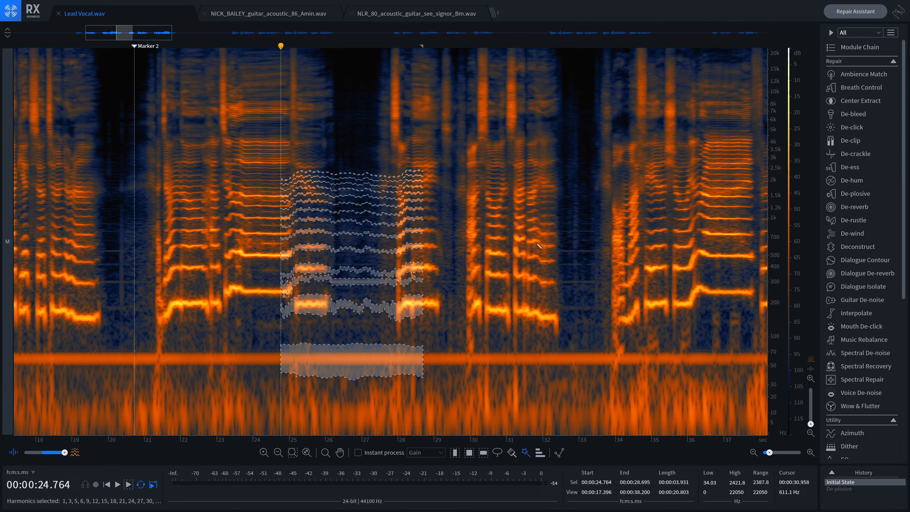
click(441, 252)
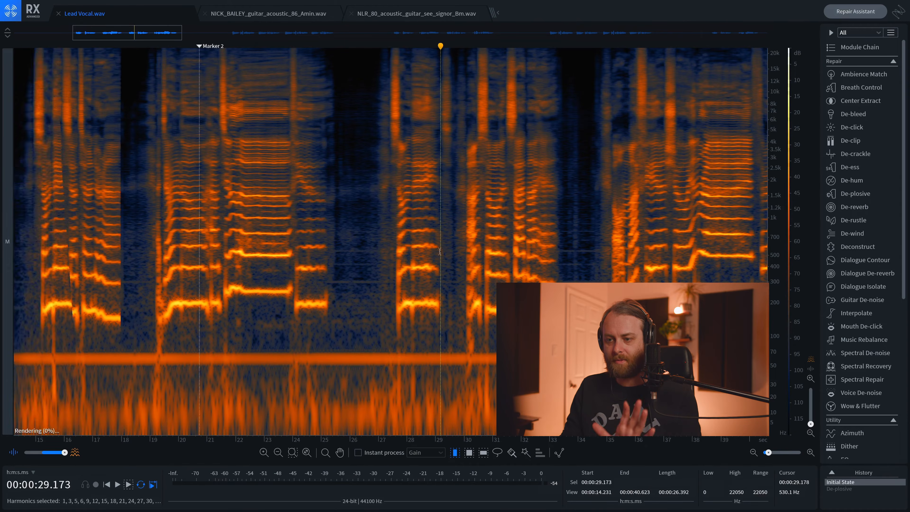
Find the De-hum module among the repair modules and open it.
scroll(440, 251, down, 3)
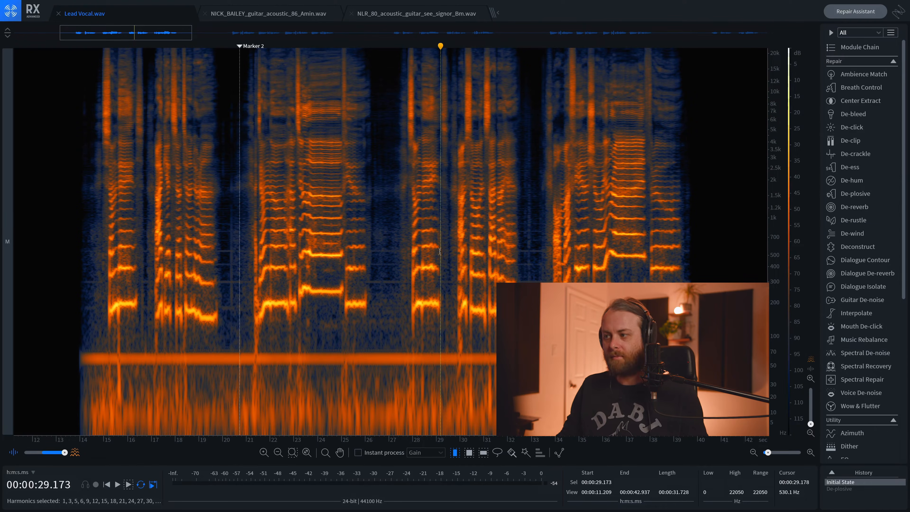
scroll(855, 208, down, 1)
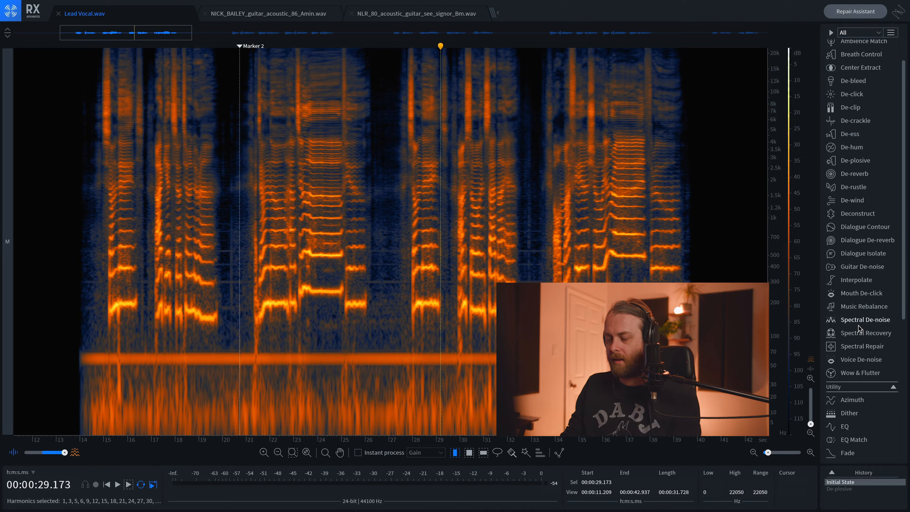
scroll(858, 327, down, 1)
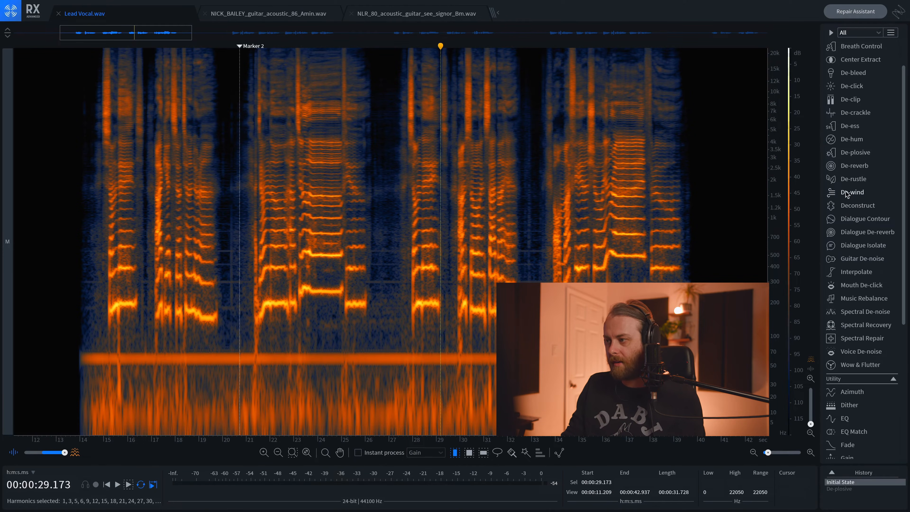
scroll(848, 195, up, 1)
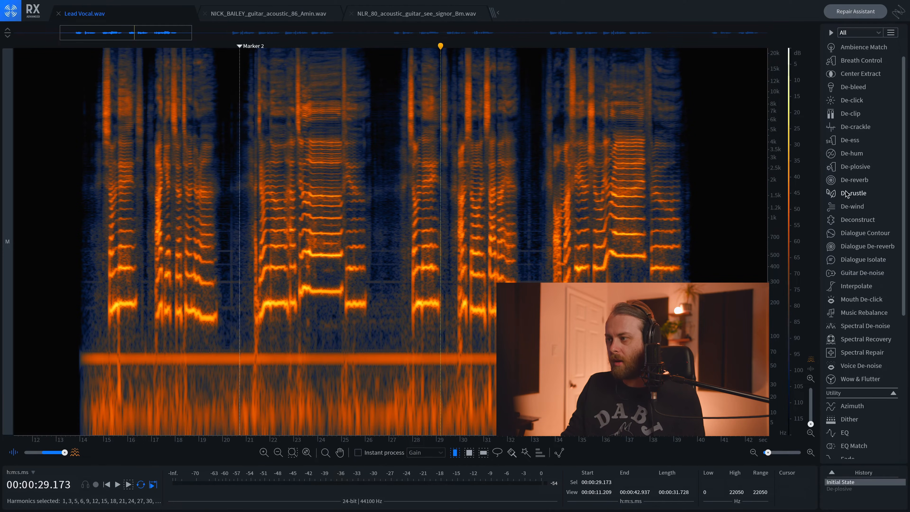
click(846, 154)
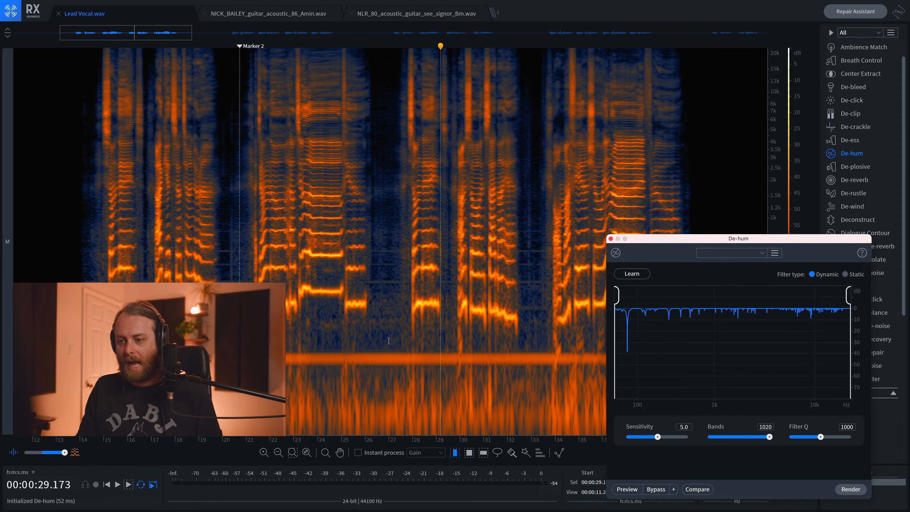
Select the vocal-free gap starting at about 26.1 s and learn its hum profile in De-hum, keeping the Dynamic filter type.
drag(368, 342, 403, 343)
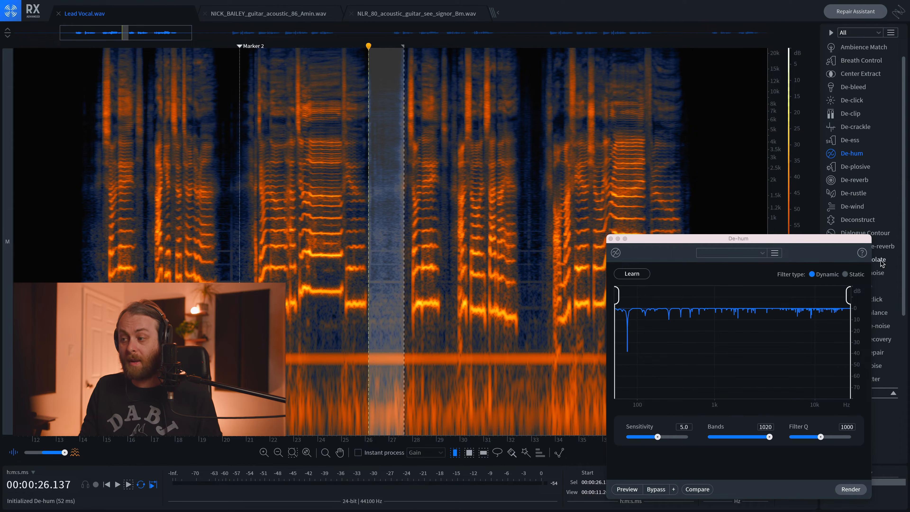
click(863, 274)
click(831, 277)
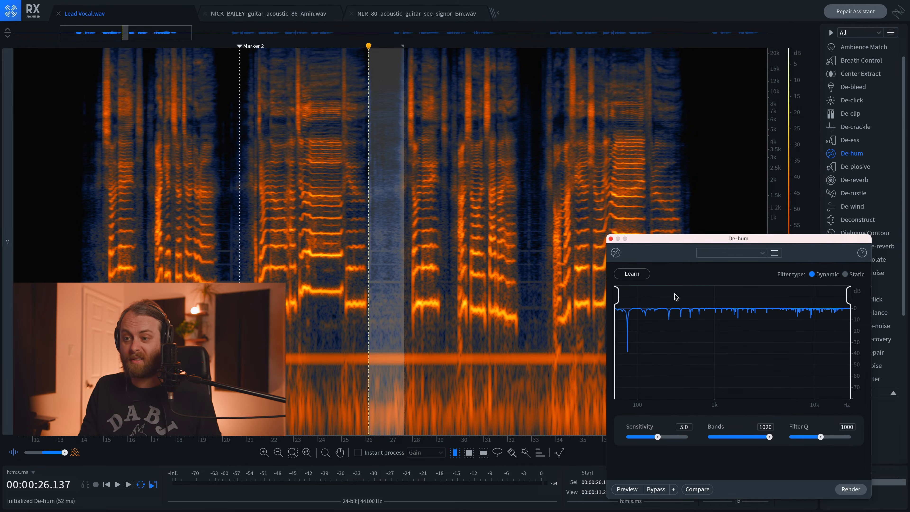
click(630, 274)
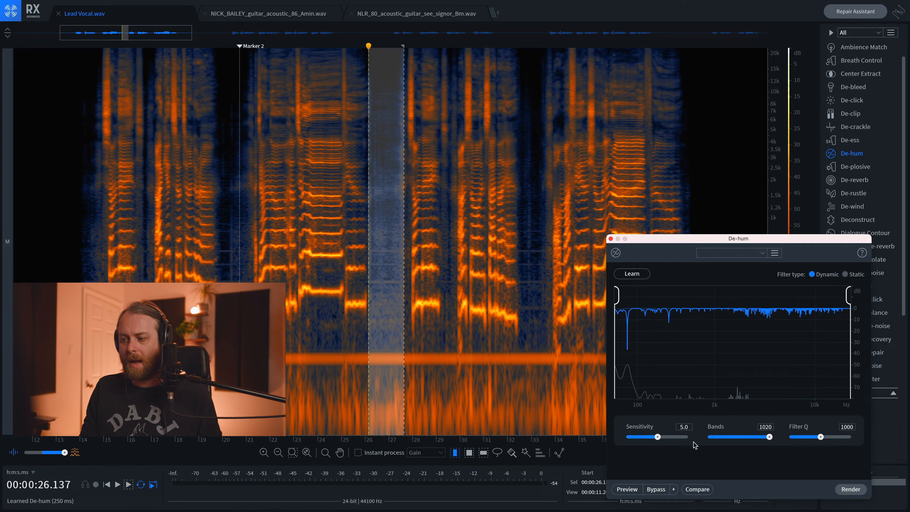
drag(769, 437, 846, 436)
double_click(846, 435)
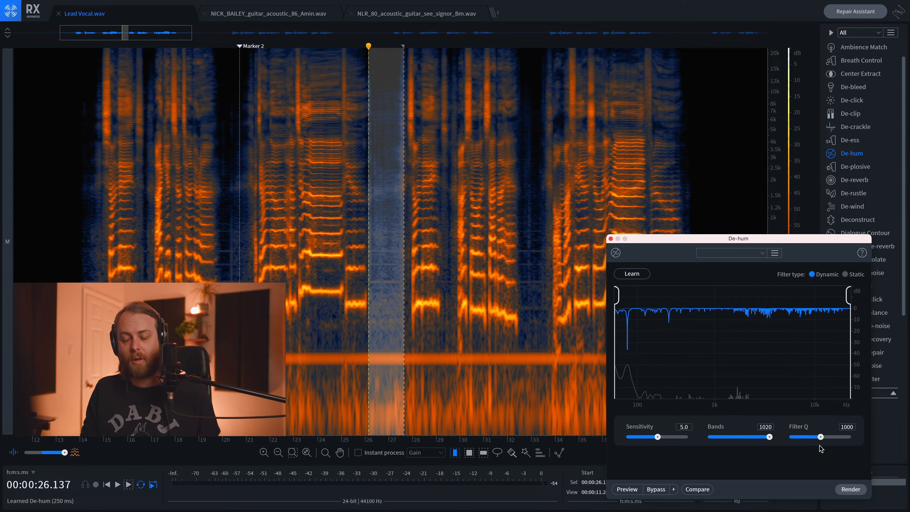
Select the whole first vocal section starting at about 13.5 s and render De-hum on it.
click(496, 300)
drag(67, 216, 738, 221)
click(851, 490)
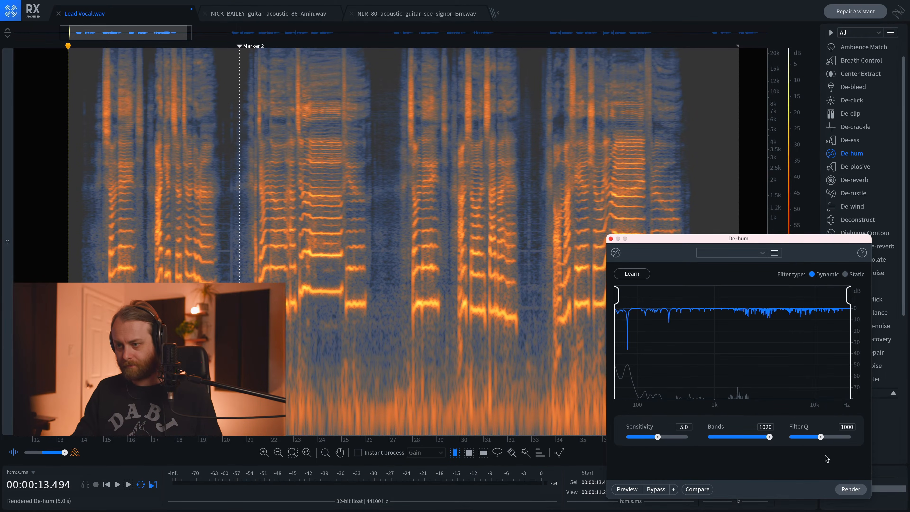
Undo and redo the De-hum render to compare the spectrogram before and after the hum removal.
click(454, 220)
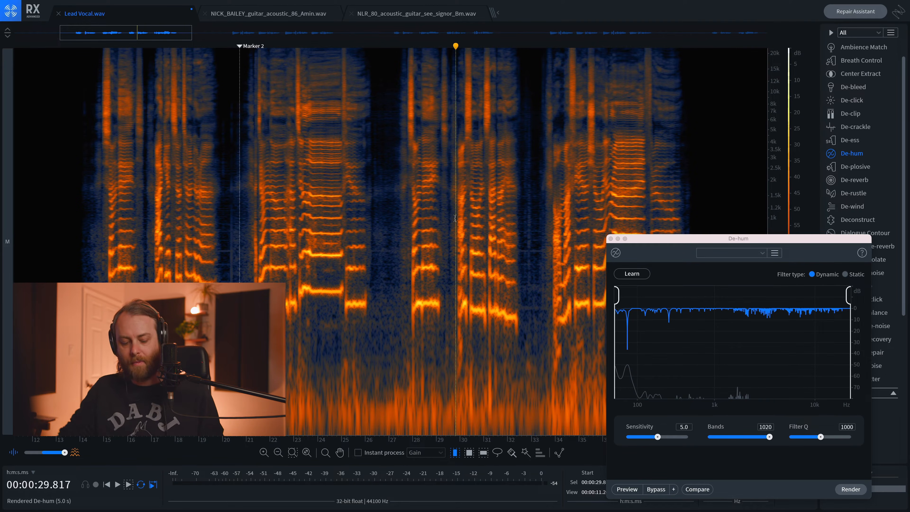
key(ctrl+z)
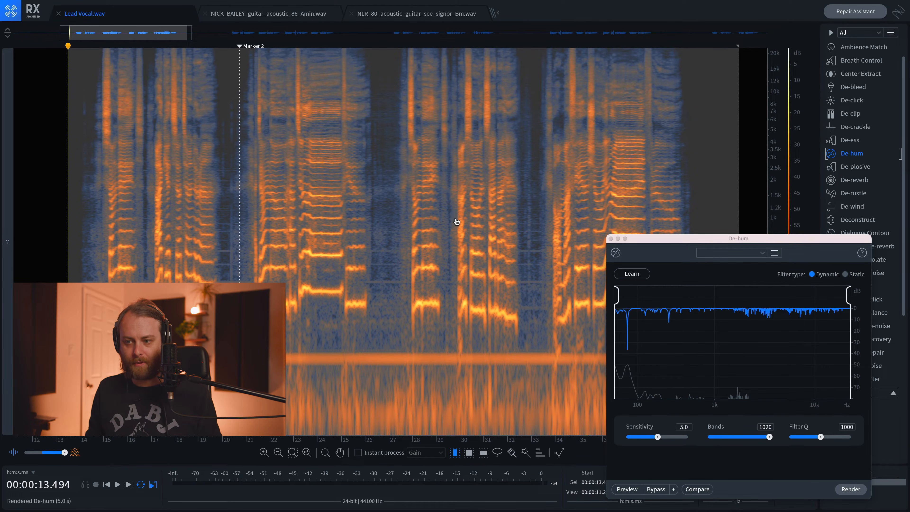
key(ctrl+shift+z)
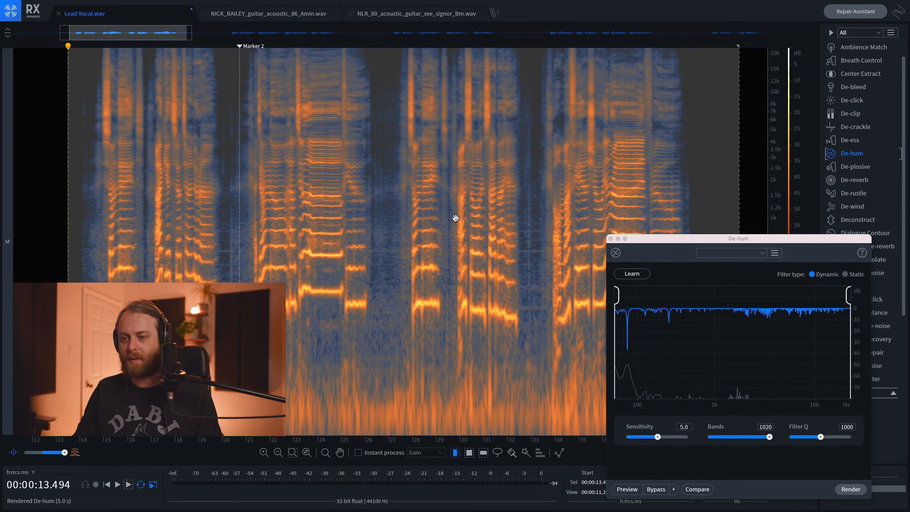
click(170, 239)
click(81, 247)
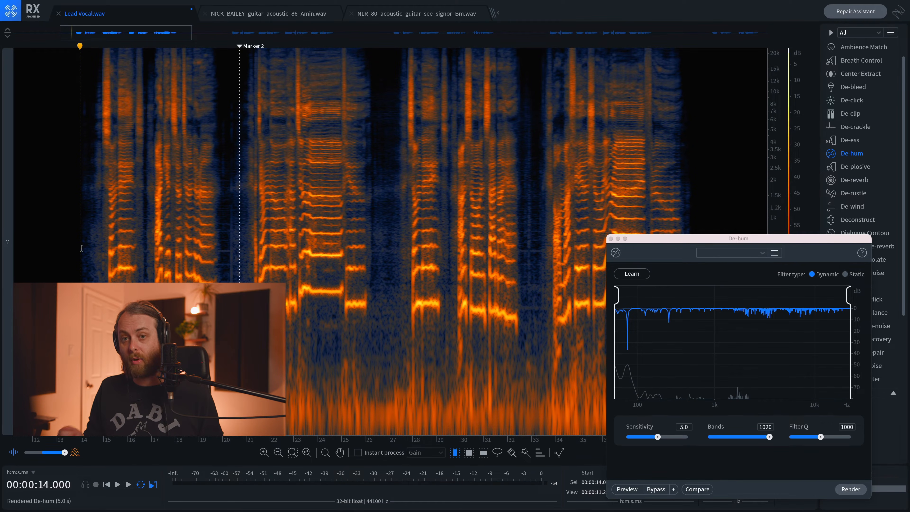
Undo De-hum, move its window clear of the low frequencies, and listen to the unprocessed vocal from about 13.6 s.
key(ctrl+z)
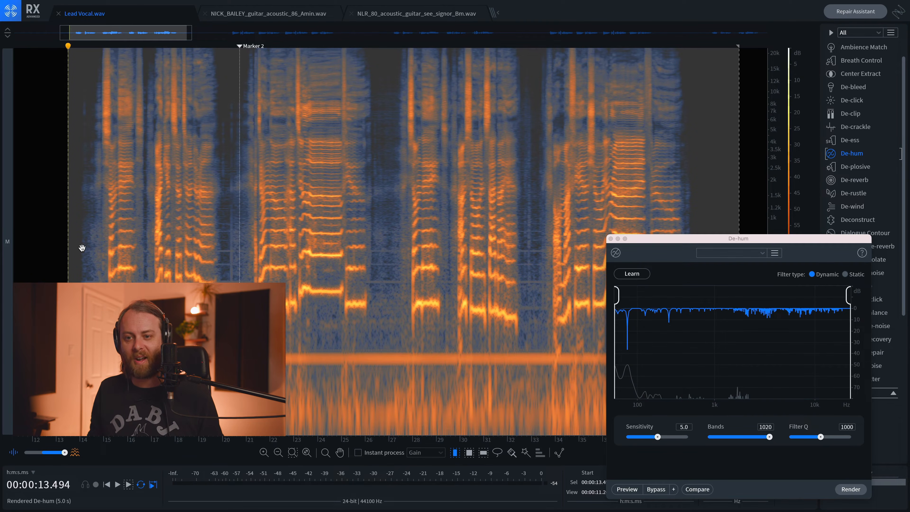
drag(675, 237, 682, 56)
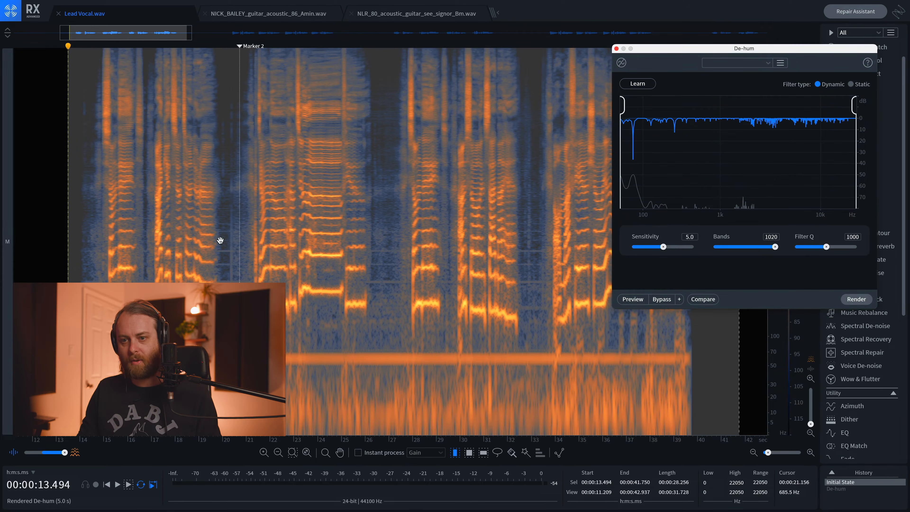
click(71, 270)
key(space)
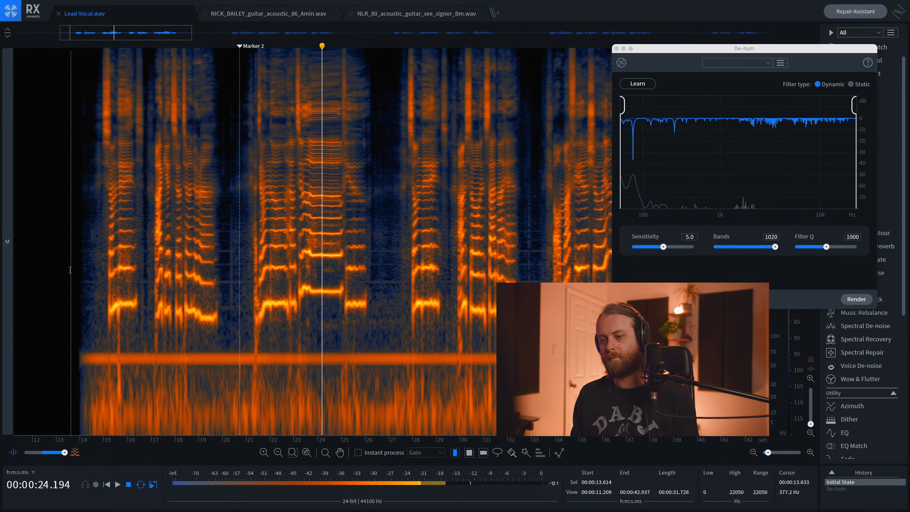
key(space)
Redo De-hum, listen to the processed vocal from about 12.7 s, and close the De-hum module.
key(super+shift+z)
click(49, 228)
key(space)
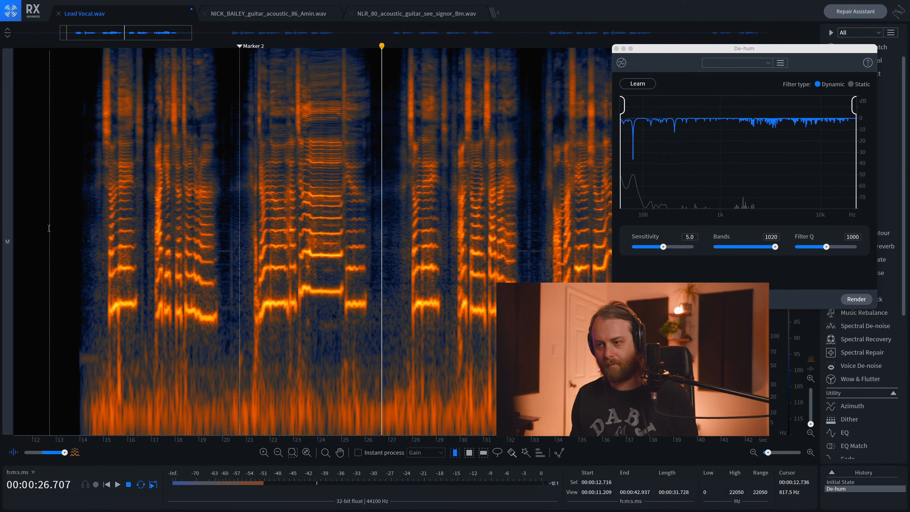
key(space)
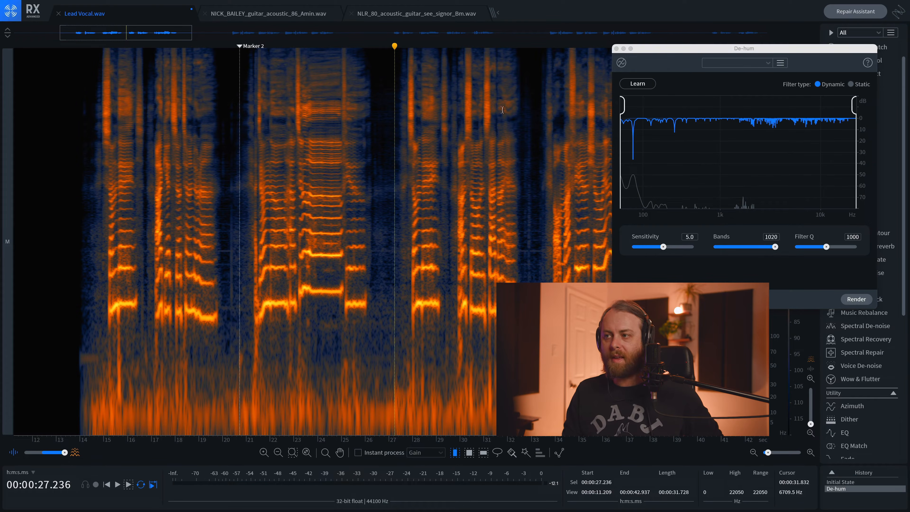
click(616, 49)
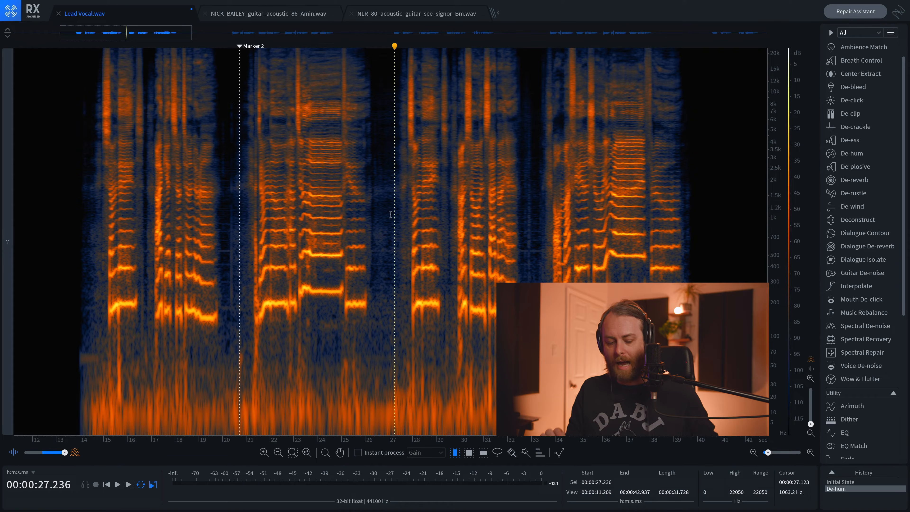
Undo De-hum to examine the original recording as a waveform only, and return to the full spectrogram display.
key(ctrl+z)
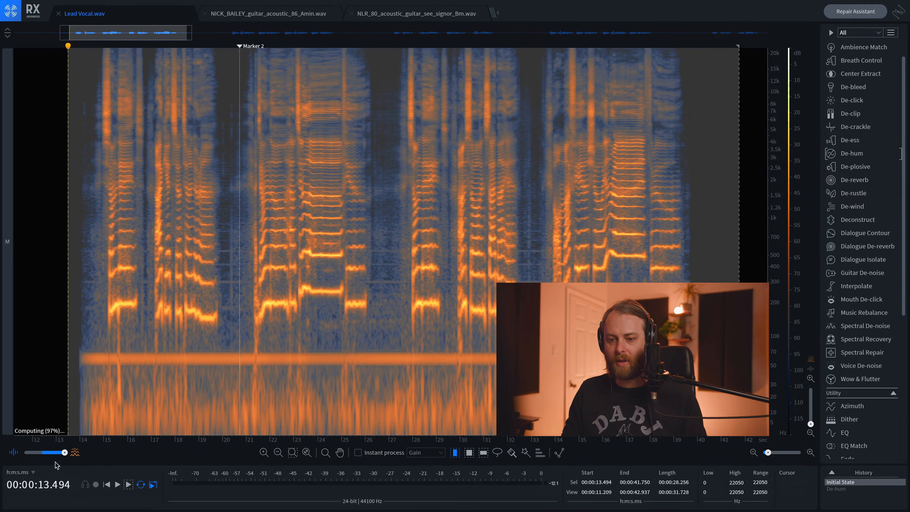
drag(64, 452, 23, 460)
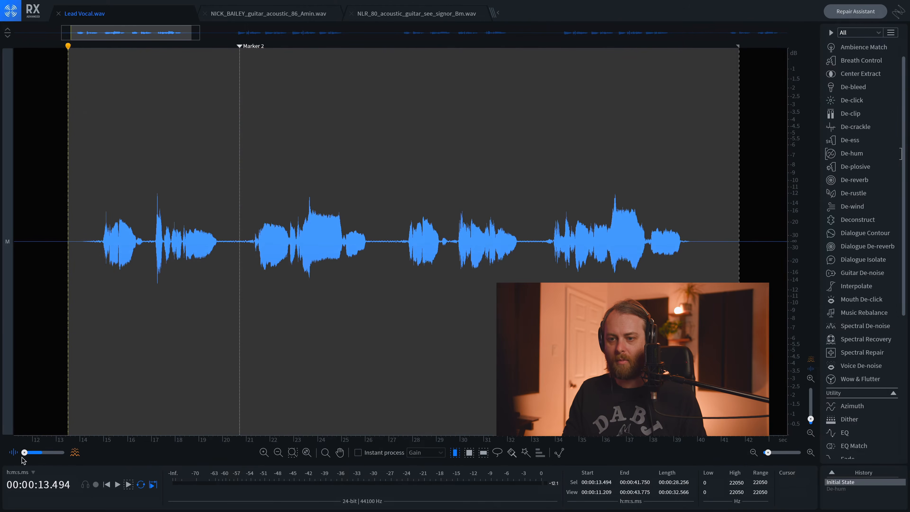
click(160, 333)
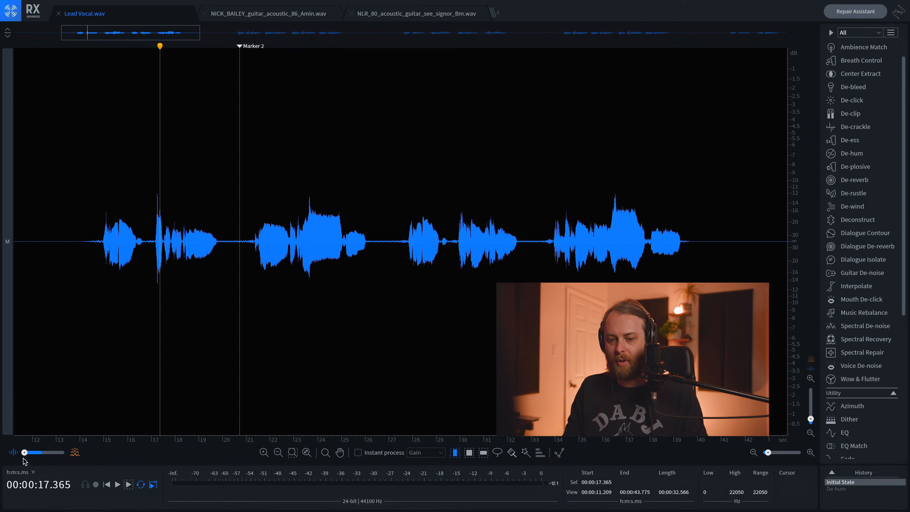
drag(24, 453, 65, 452)
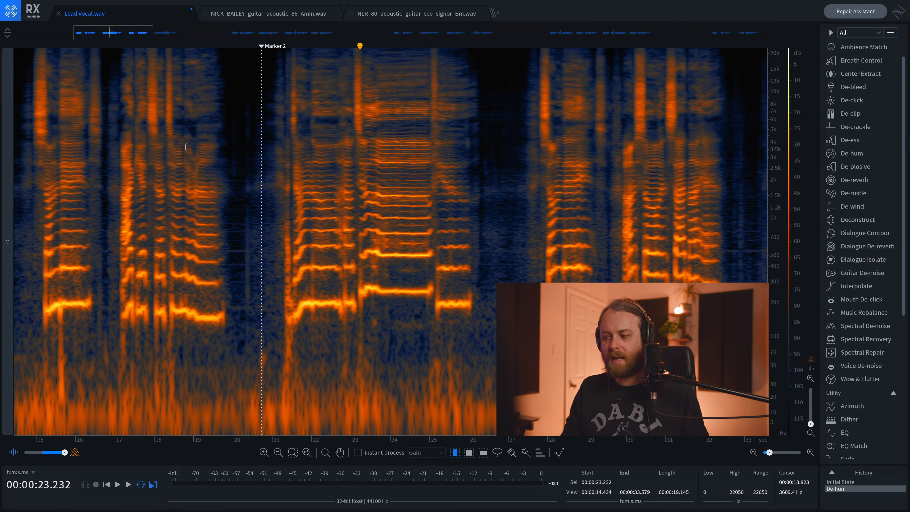
Listen to the de-hummed vocal from about 17.2 s and again from about 17.9 s to check for mouth clicks.
click(165, 146)
click(121, 145)
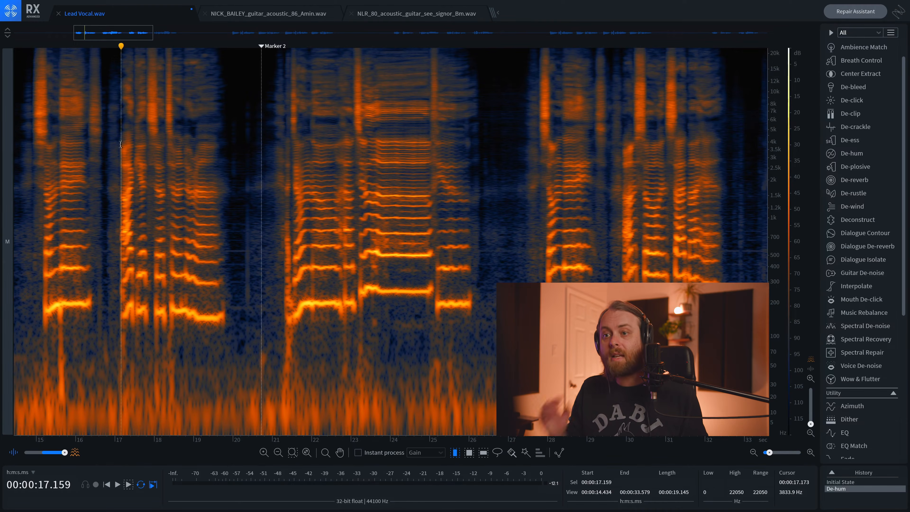
key(space)
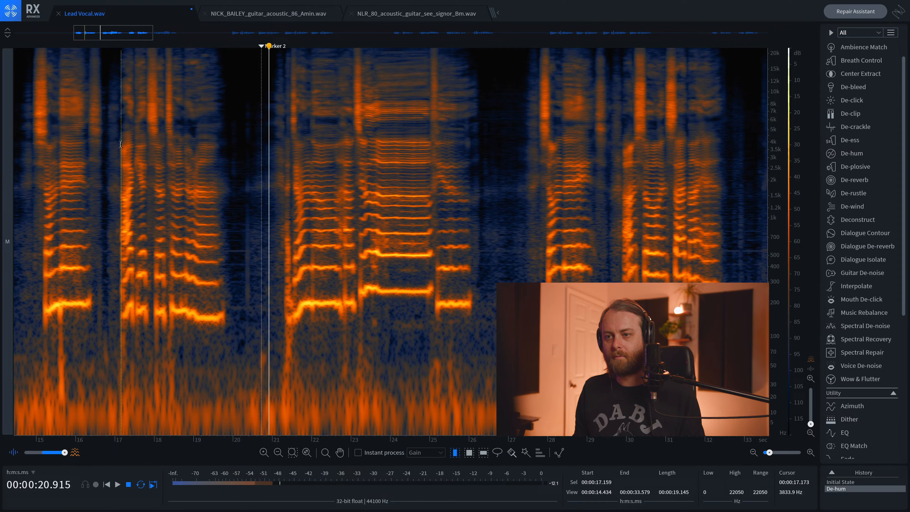
key(space)
click(151, 128)
key(space)
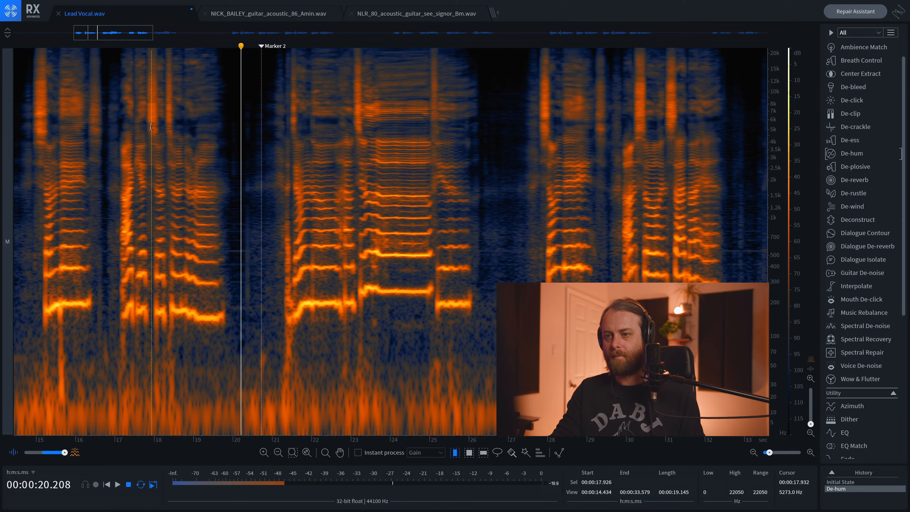
key(space)
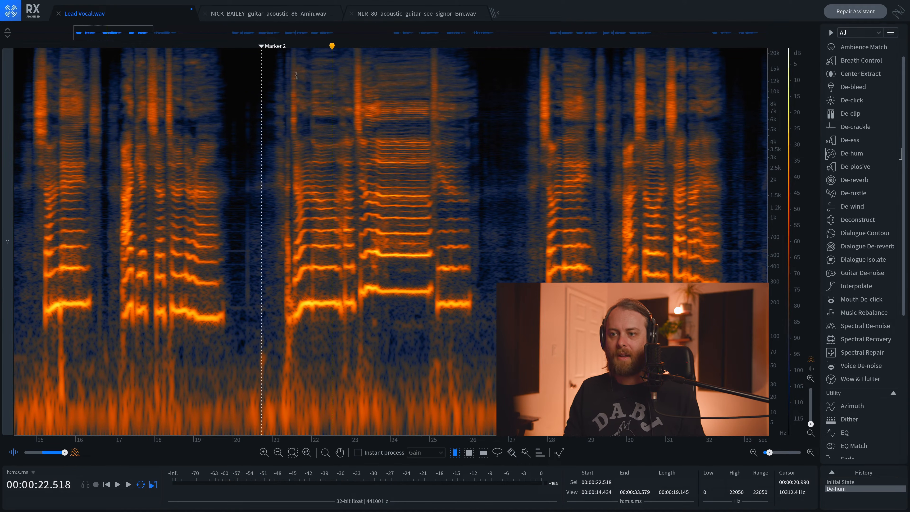
Select the time-frequency region from about 20.0 to 22.7 s and 2 to 20.3 kHz, play only that region, and deselect it.
key(r)
drag(338, 179, 233, 52)
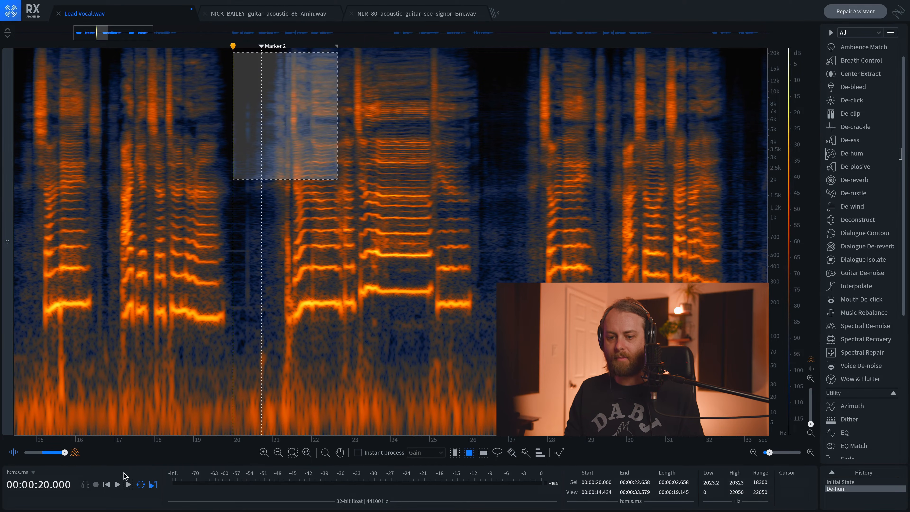
click(128, 485)
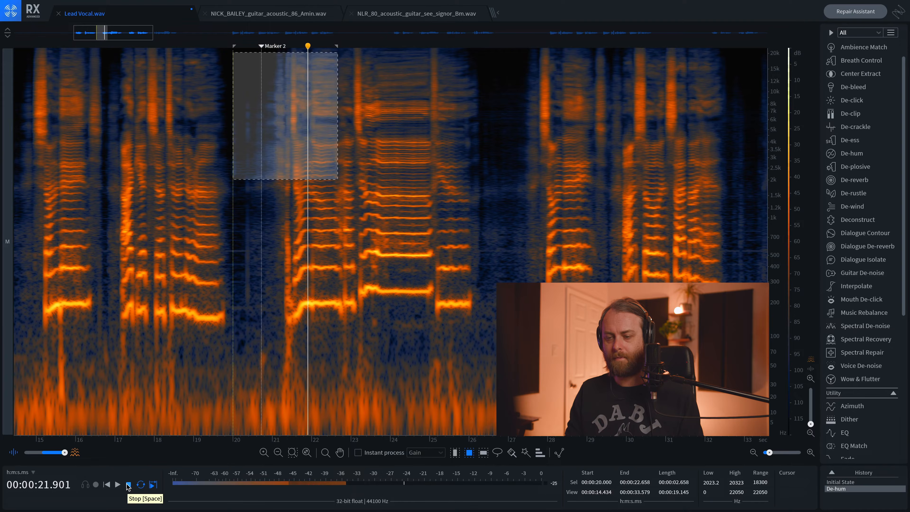
click(261, 277)
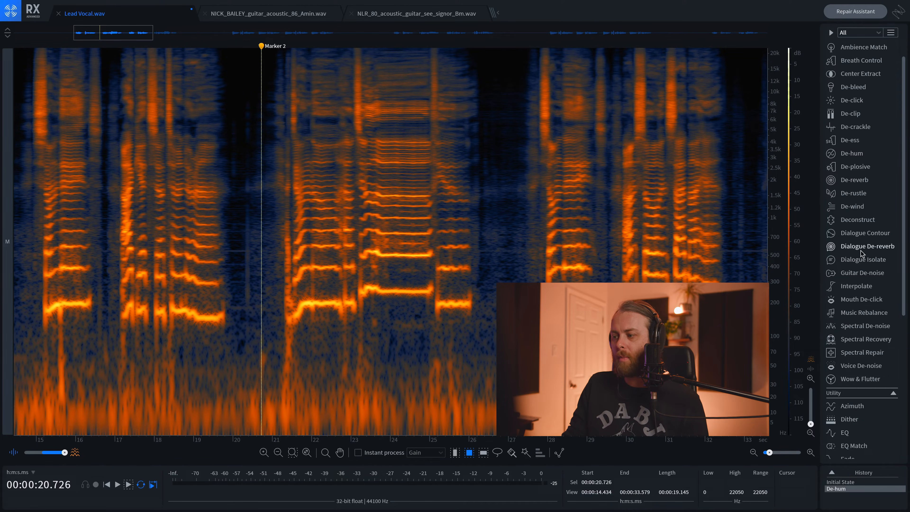
Open Mouth De-click and move its window up, briefly opening and closing the standard De-click module for comparison.
click(856, 304)
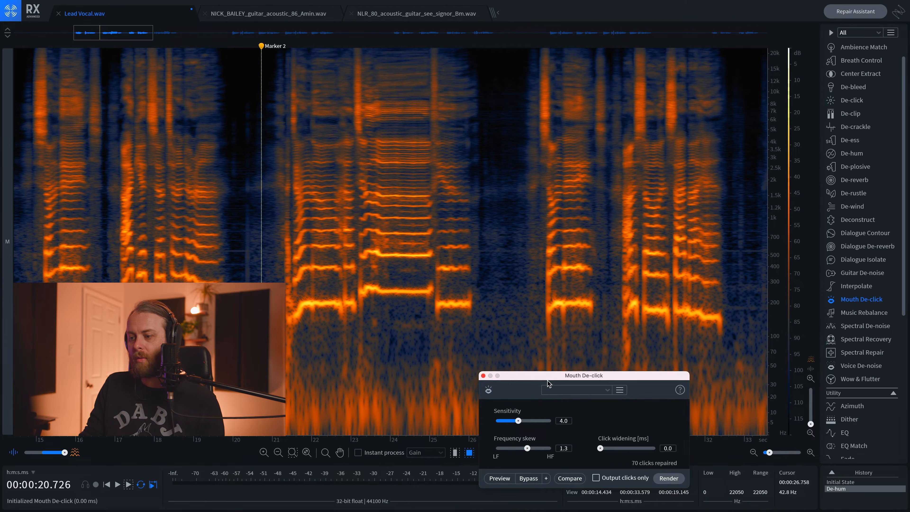
drag(546, 375, 547, 197)
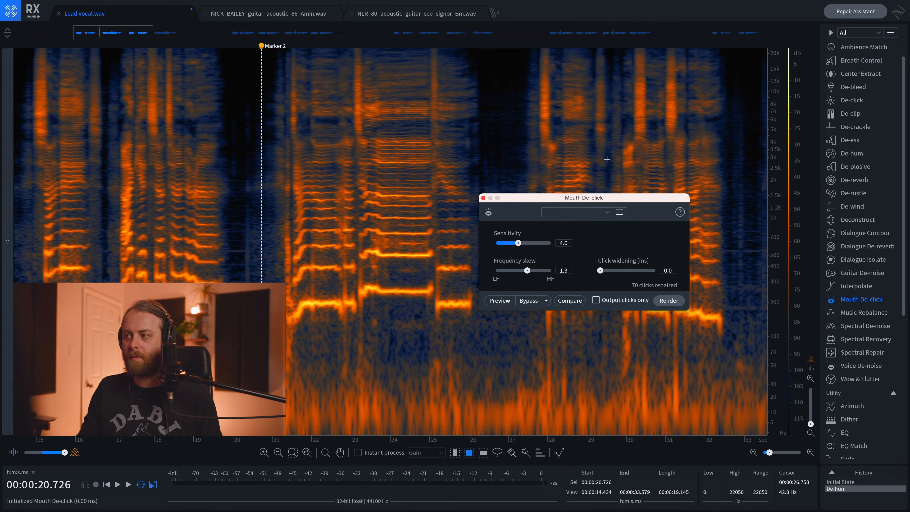
click(849, 101)
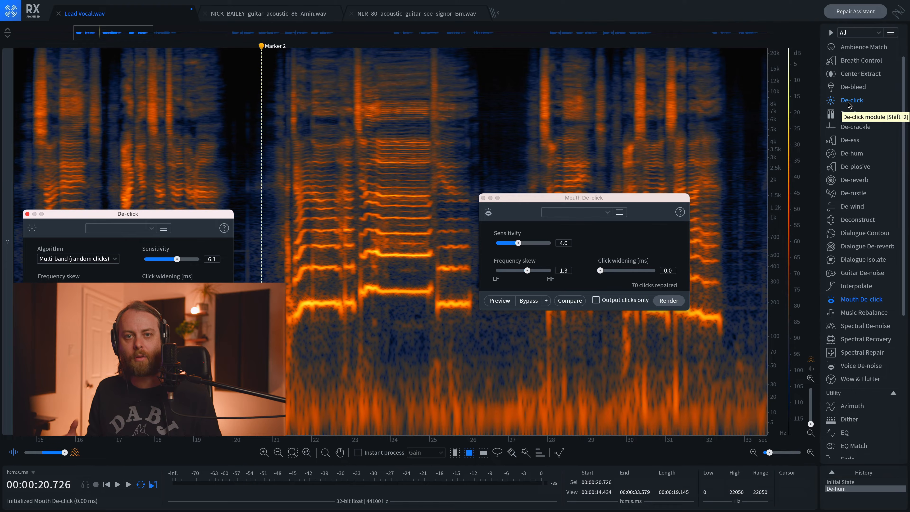
click(849, 101)
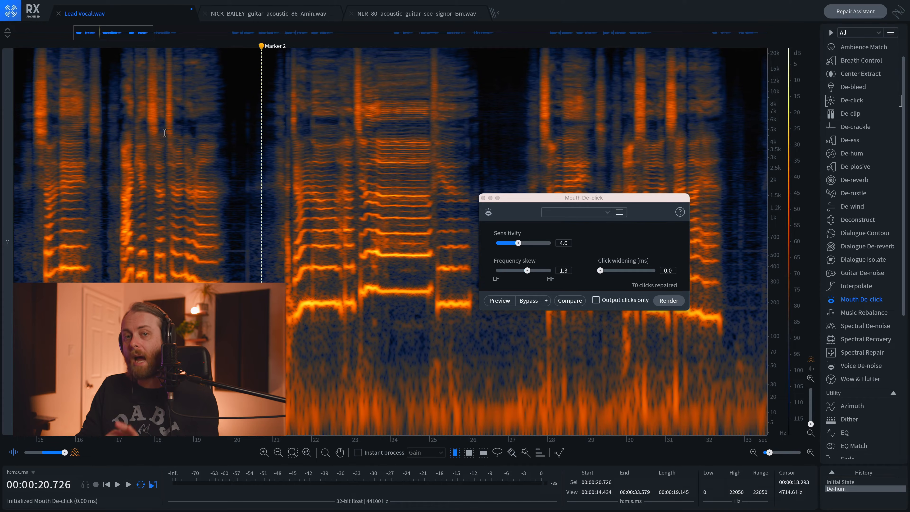
Select the vocal from about 18.3 to 25.1 s and preview Mouth De-click on it with Output clicks only enabled.
drag(164, 131, 434, 215)
click(626, 303)
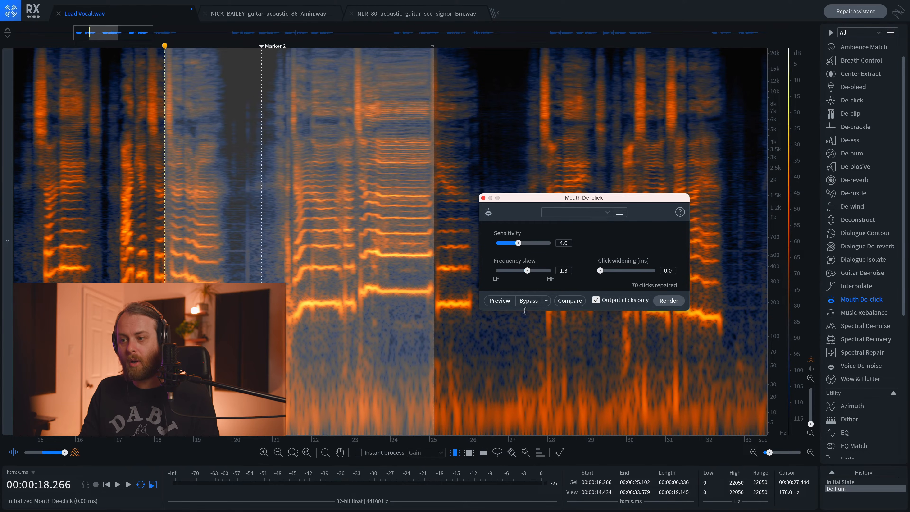
click(502, 303)
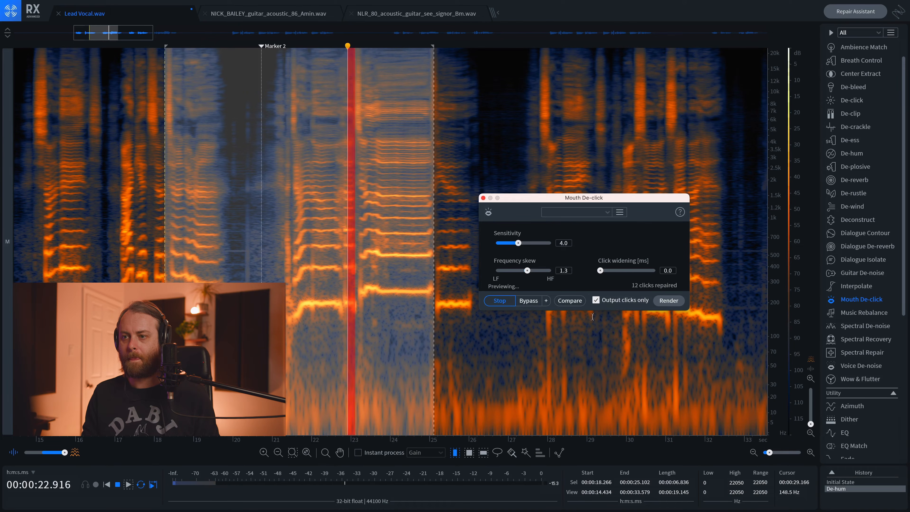
key(space)
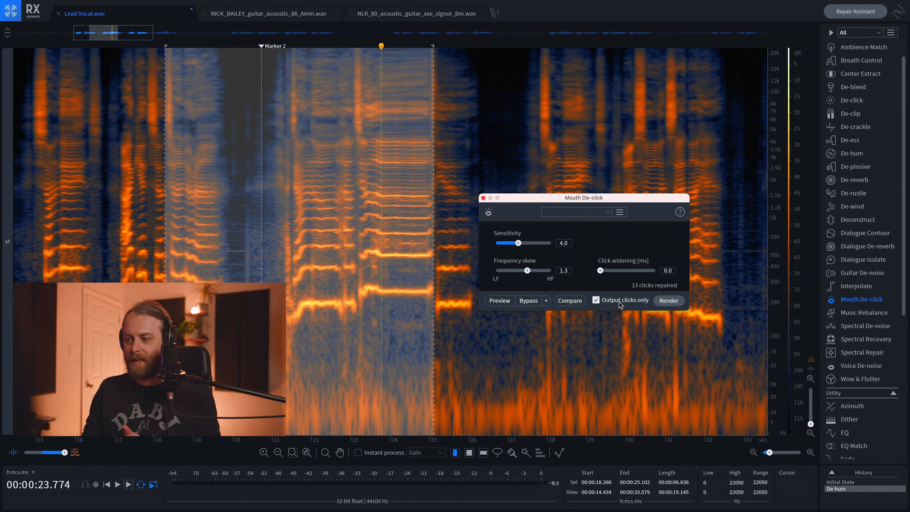
Render the clicks-only output on the selection, listen to it from about 19.5 s, and undo the render.
click(662, 303)
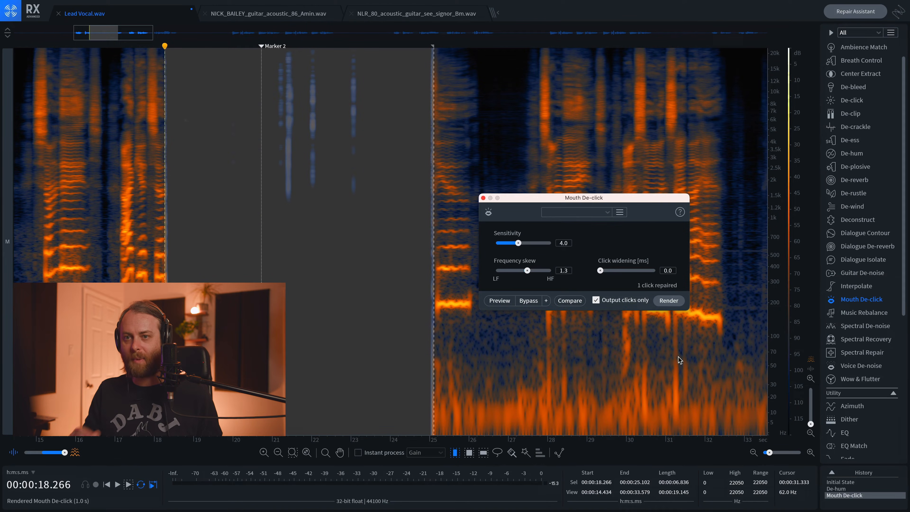
click(213, 146)
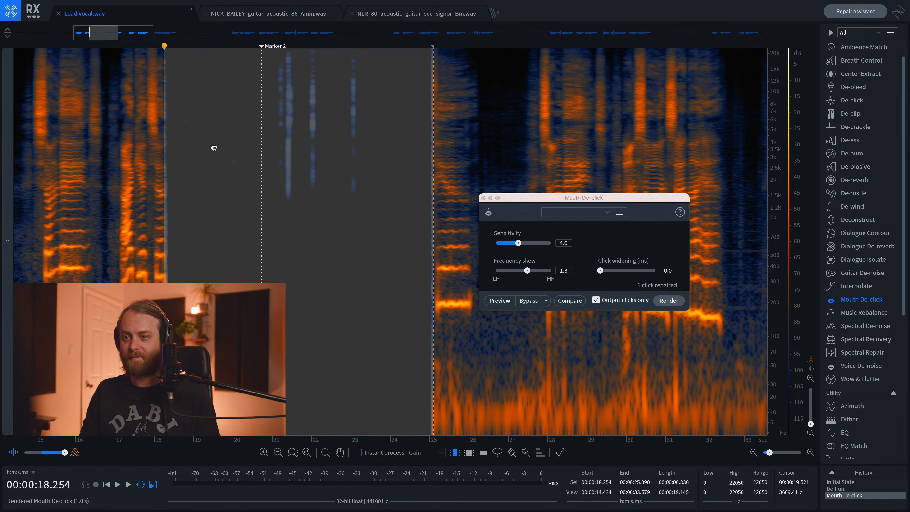
key(space)
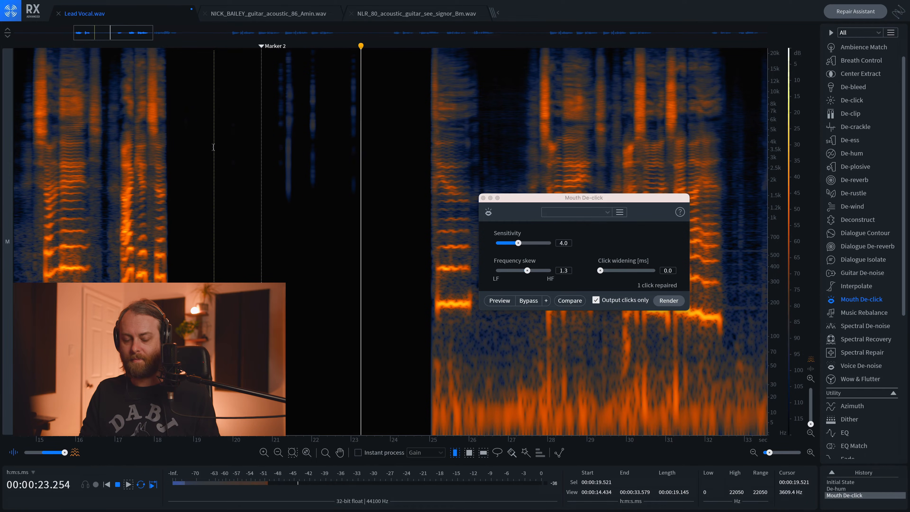
key(space)
key(super+z)
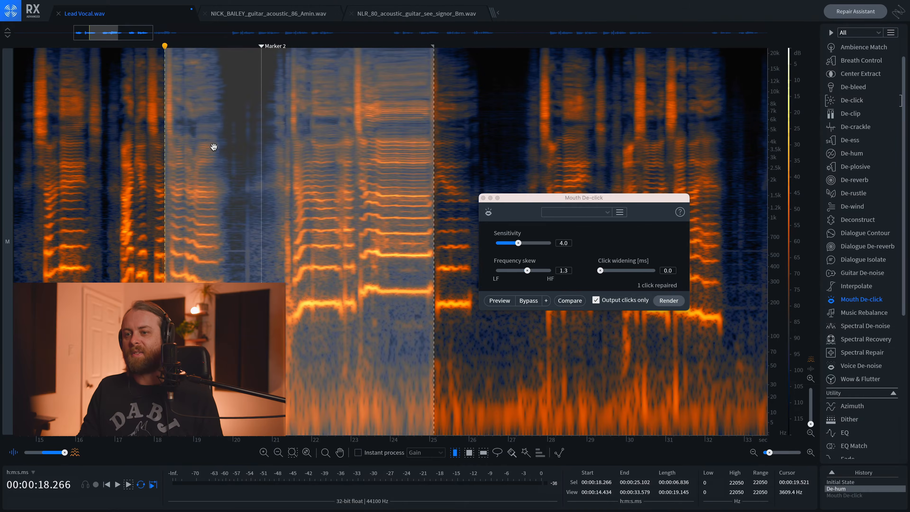
Disable Output clicks only and preview Mouth De-click on the vocal from about 17.8 s at Sensitivity 4.0.
click(613, 301)
click(575, 211)
click(661, 236)
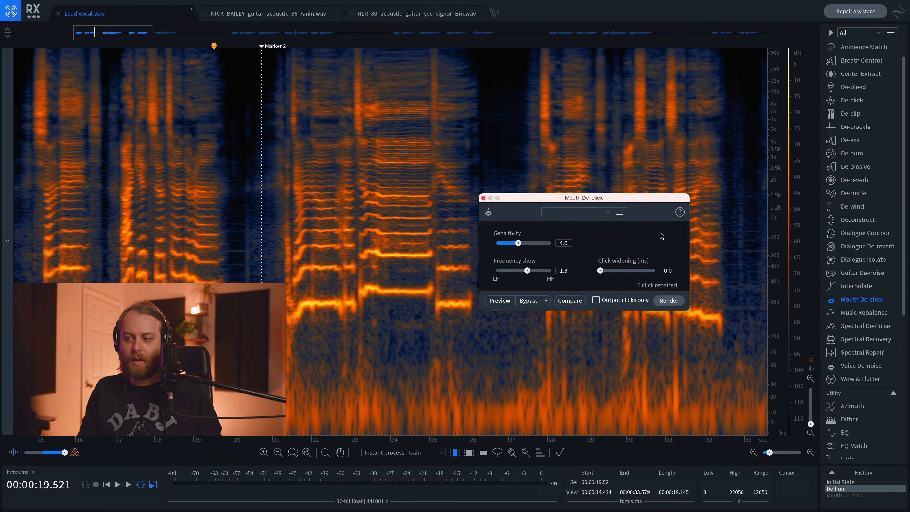
click(146, 164)
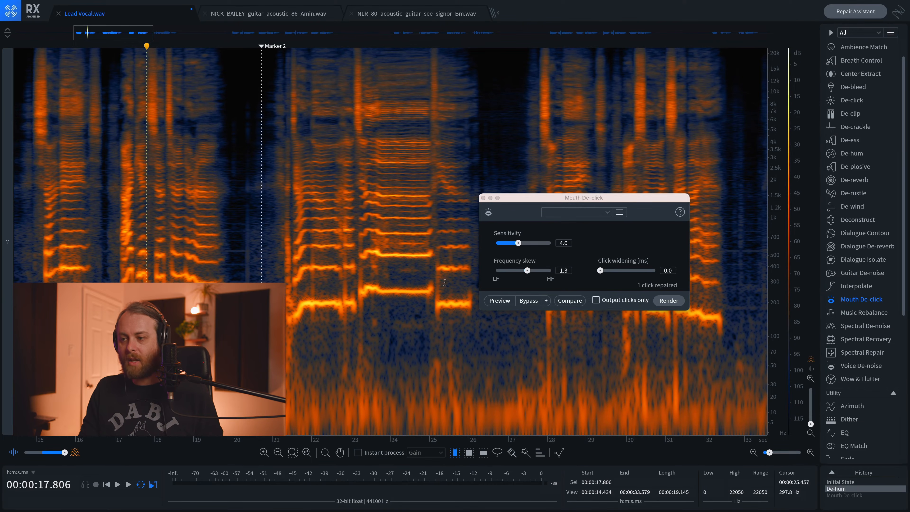
click(494, 301)
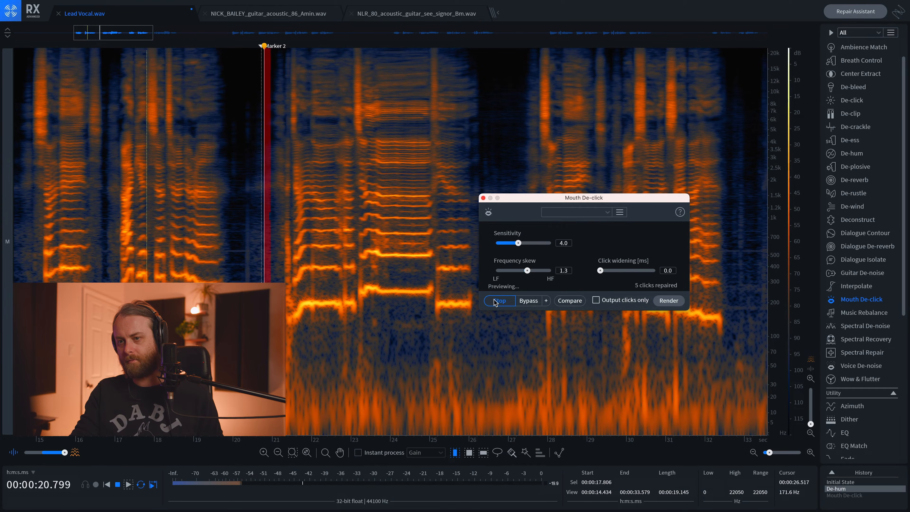
Stop the preview, render Mouth De-click on the vocal from about 17.1 to 24.9 s, and undo the render.
click(494, 301)
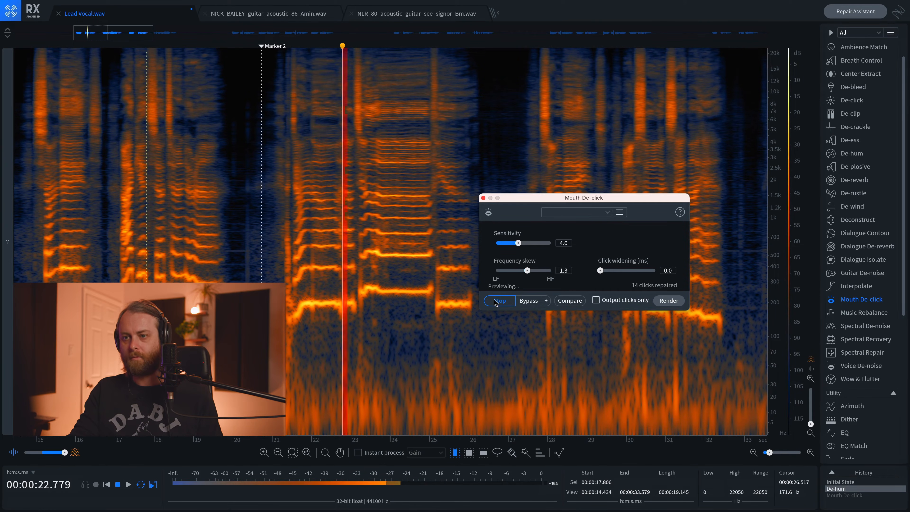
drag(120, 168, 424, 168)
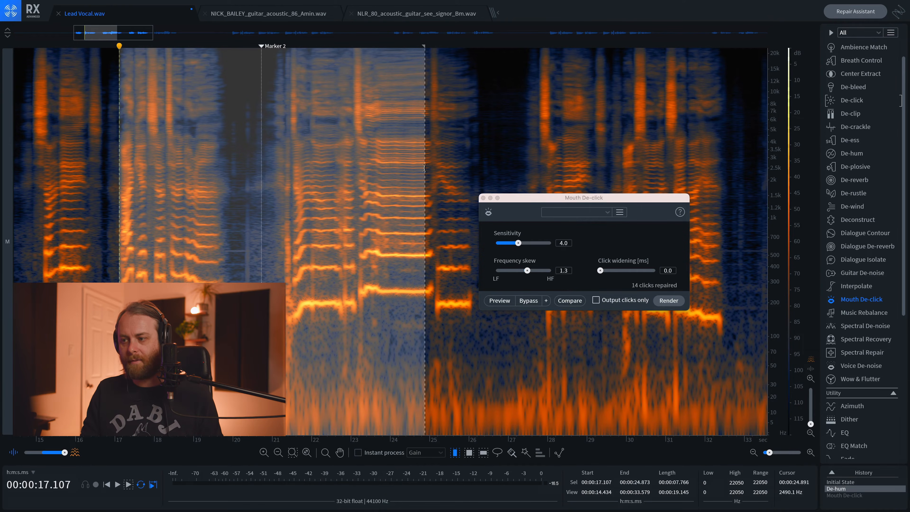
click(675, 305)
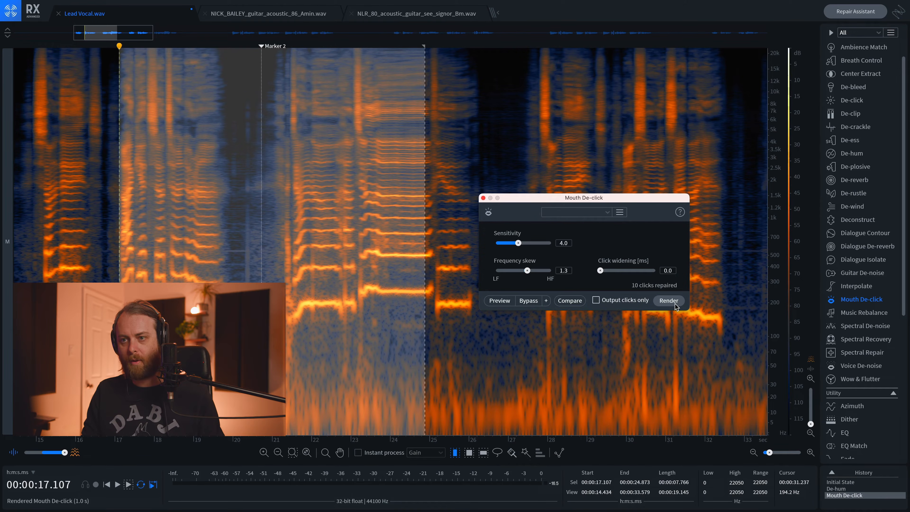
key(super+z)
Compare the selected passage by ear before and after rendering Mouth De-click on it again, and undo that render.
key(space)
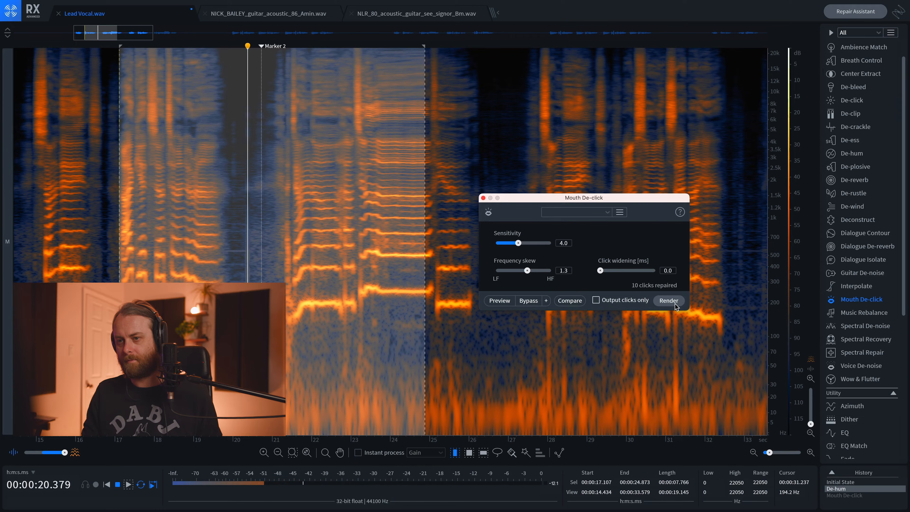
click(675, 304)
key(space)
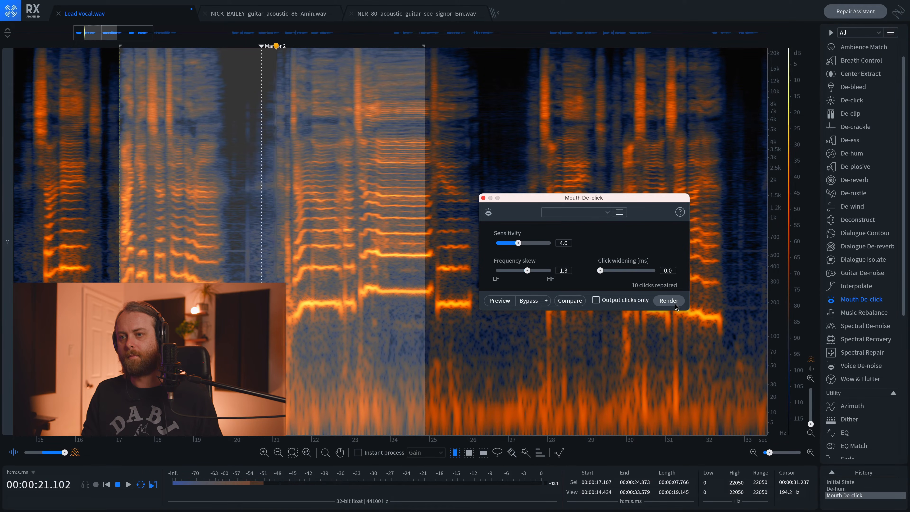
key(space)
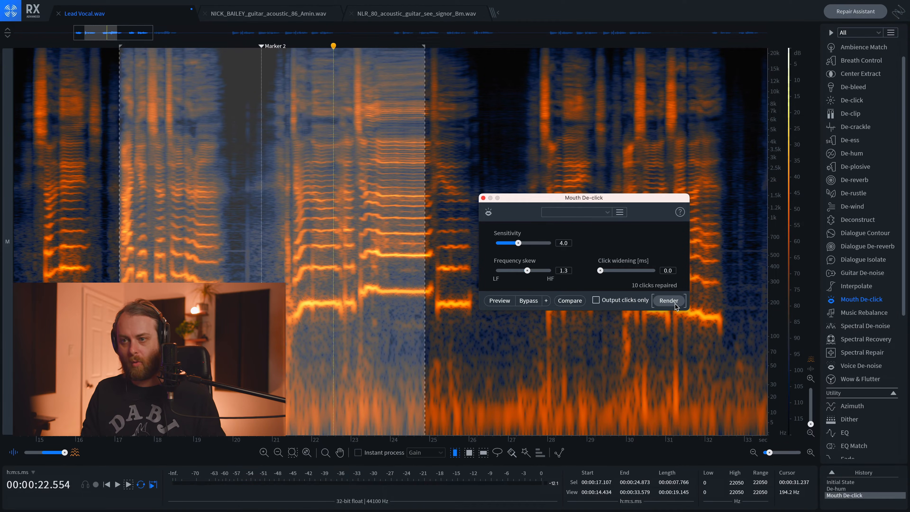
key(super+z)
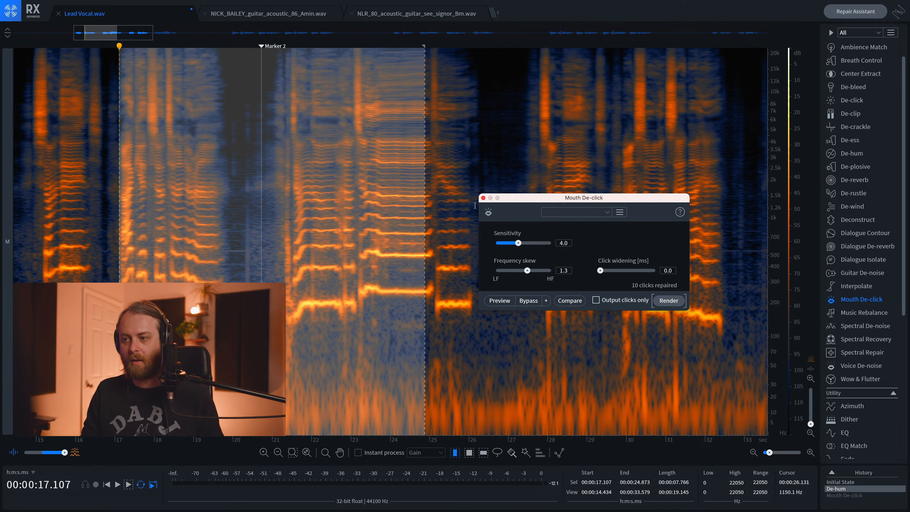
Clear the selection, close and reopen Mouth De-click, and render it on the entire Lead Vocal.wav at Sensitivity 4.0.
click(483, 198)
scroll(458, 193, down, 5)
click(458, 193)
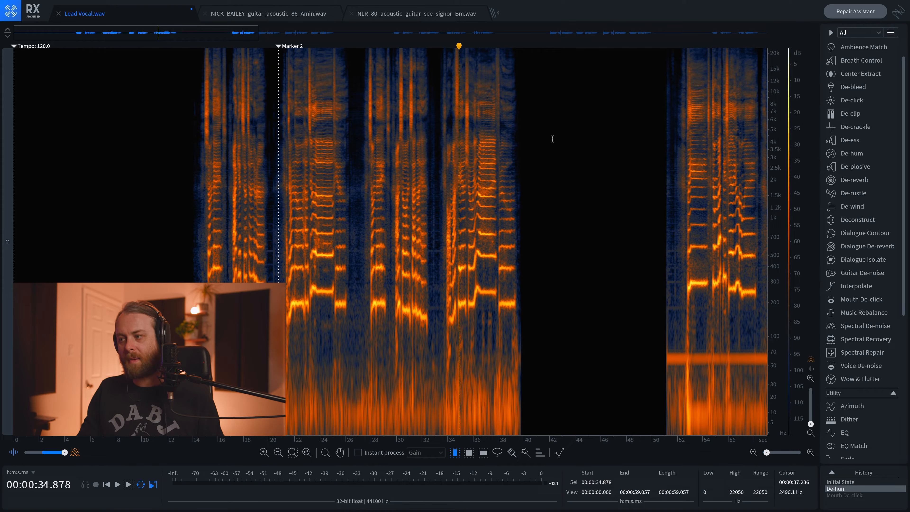
click(864, 300)
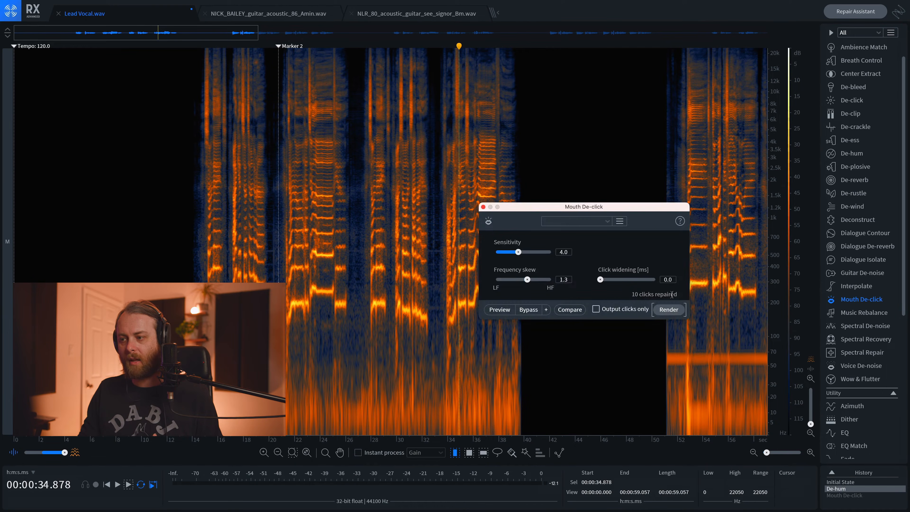
click(670, 310)
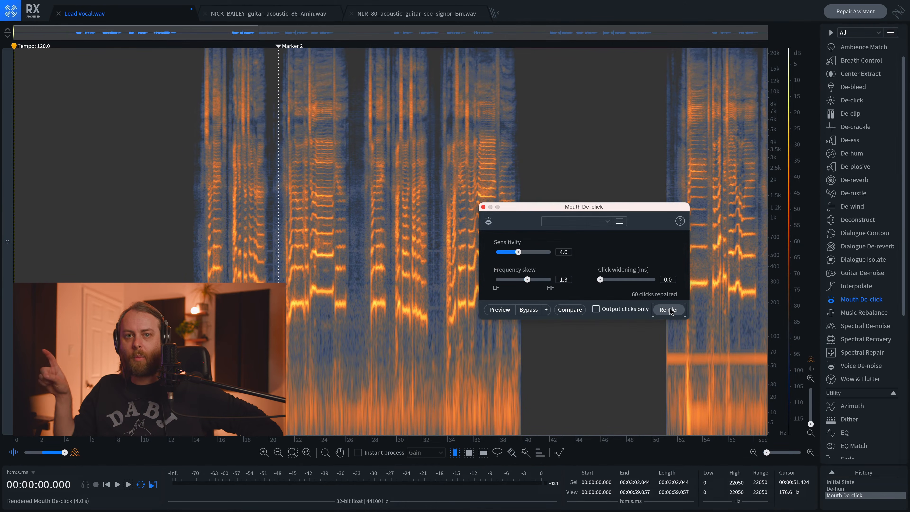
Clear the whole-file selection and render a second Mouth De-click pass over the full vocal with the same settings.
click(265, 245)
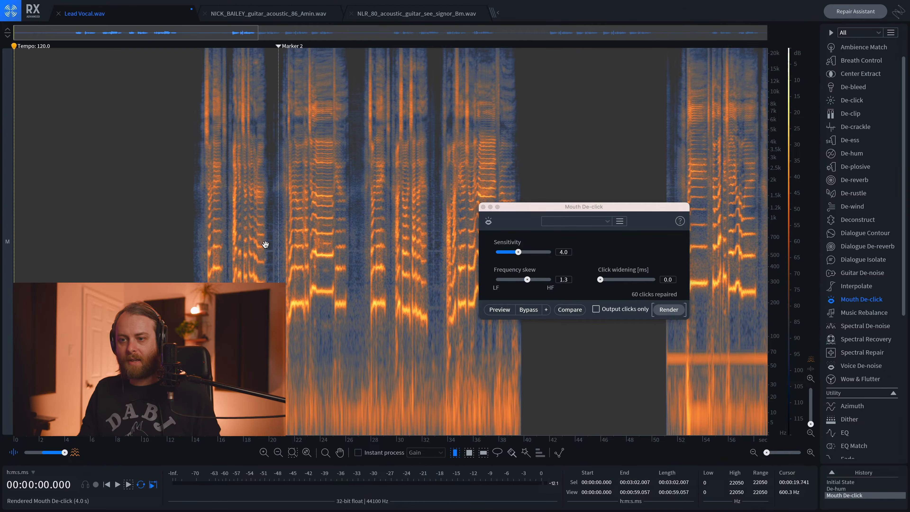
click(266, 246)
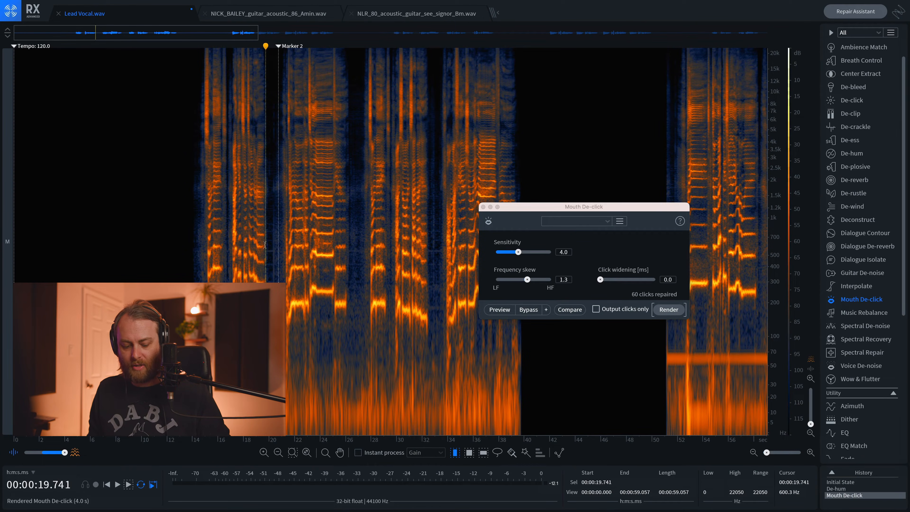
key(ctrl+a)
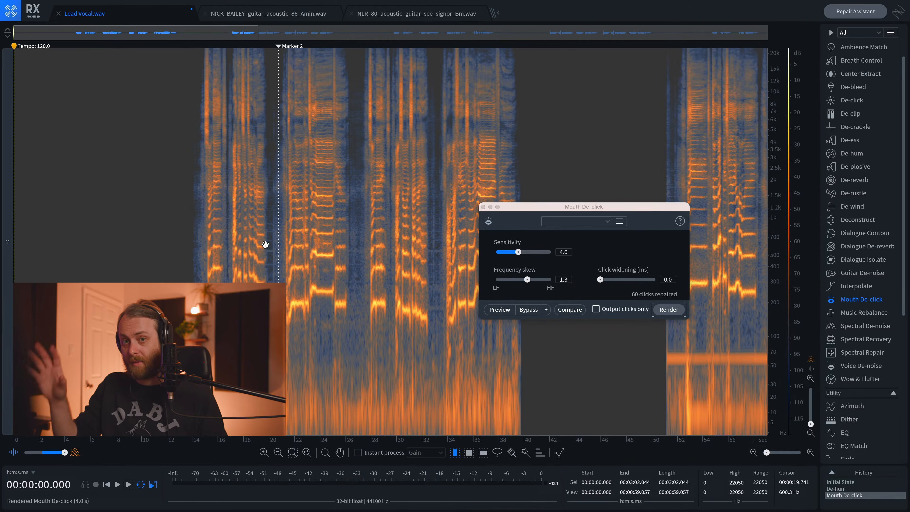
click(271, 177)
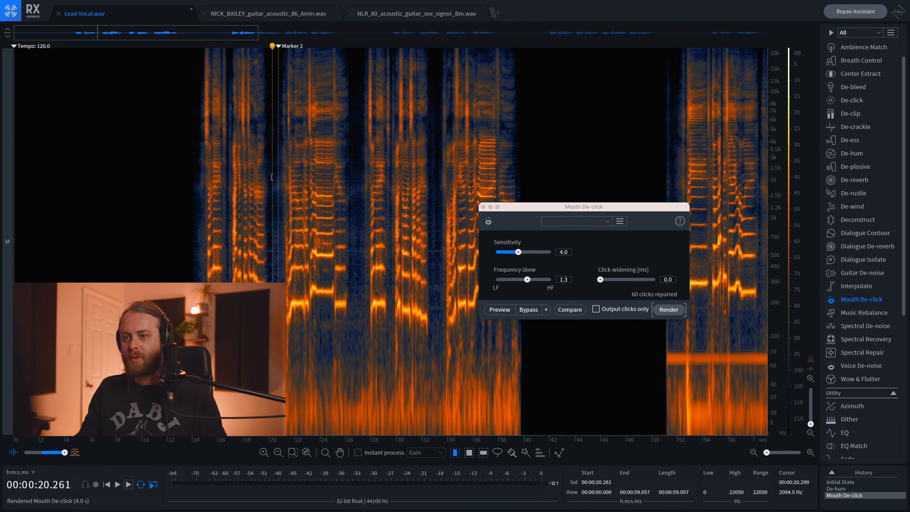
scroll(272, 177, down, 6)
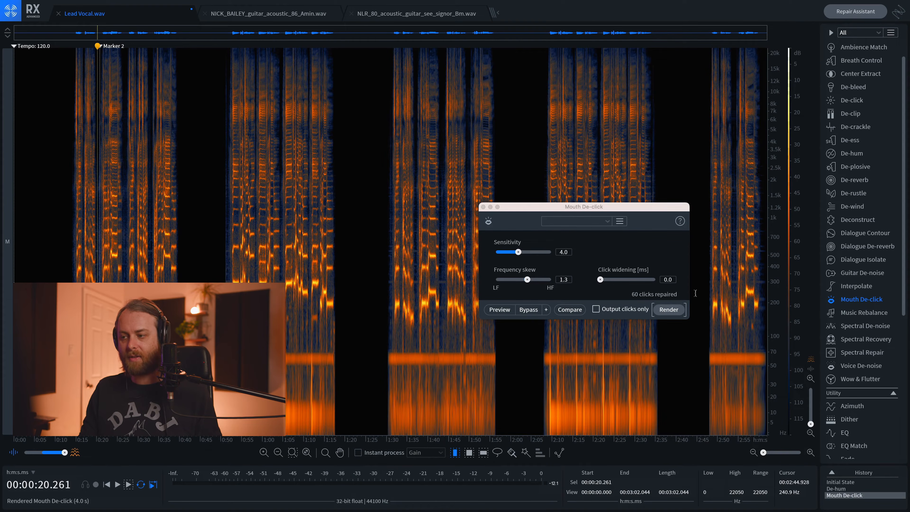
click(670, 310)
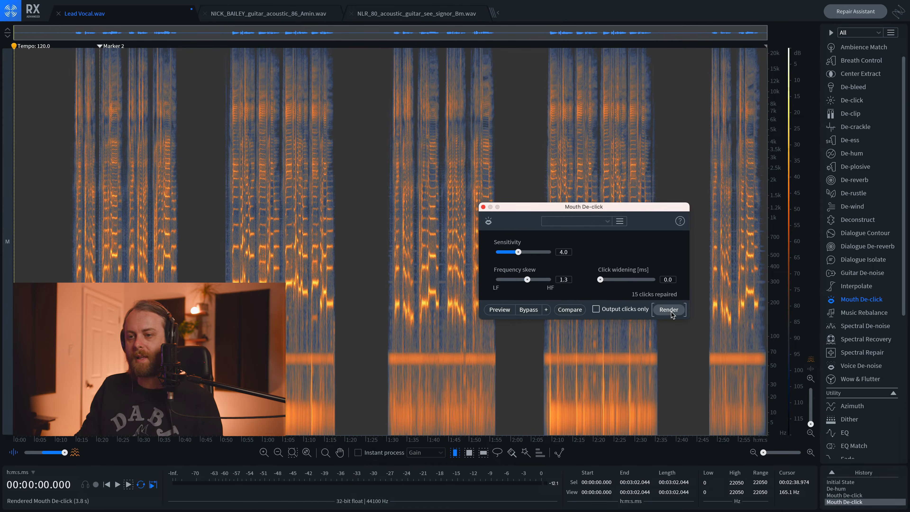
Clear the selection, open De-hum, and render it over the whole vocal file with its current settings.
click(262, 353)
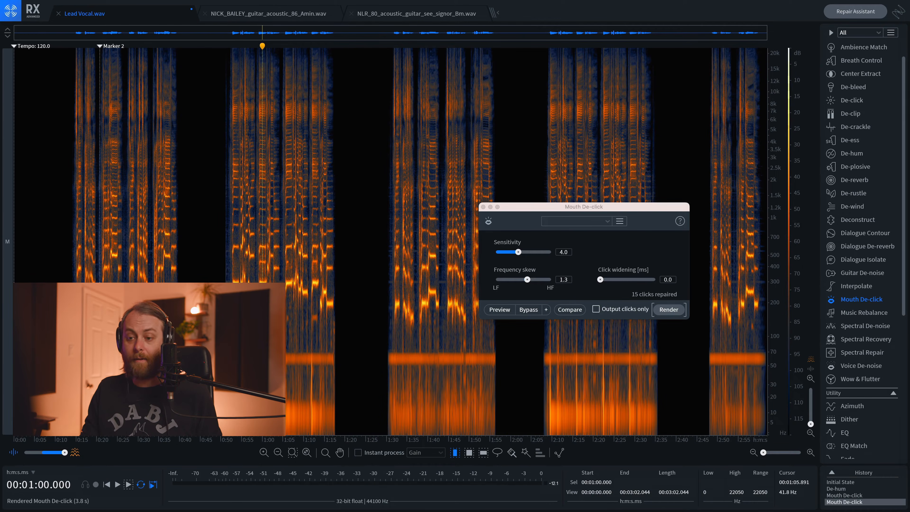
click(223, 337)
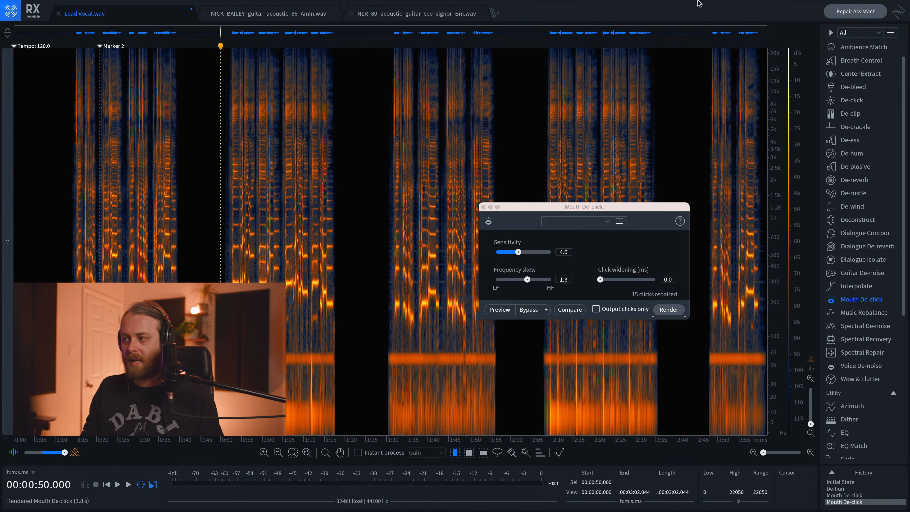
click(850, 154)
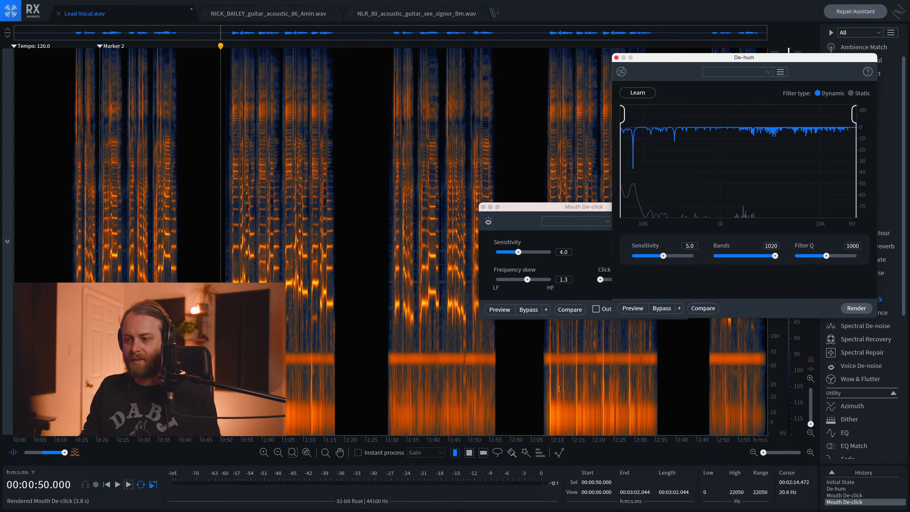
click(856, 308)
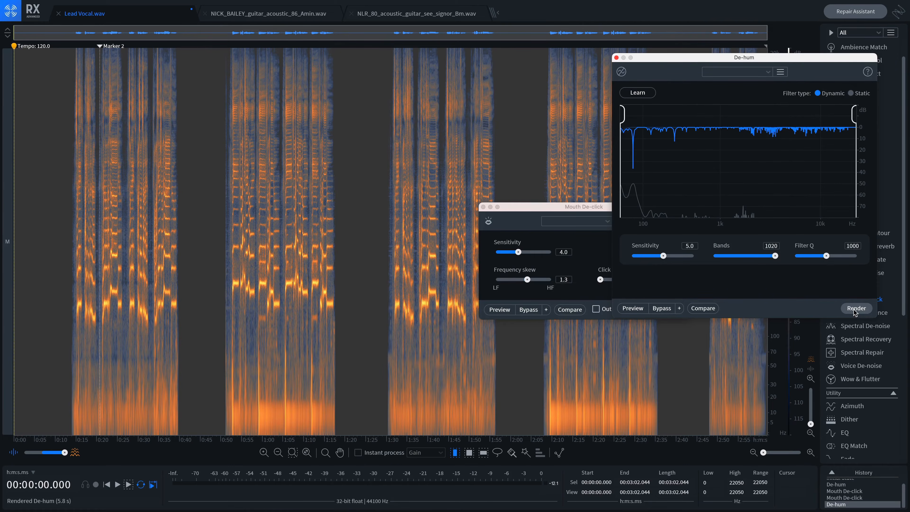
Clear the selection and listen to the vocal's second passage starting from about 50.9 s.
click(250, 361)
scroll(249, 360, up, 4)
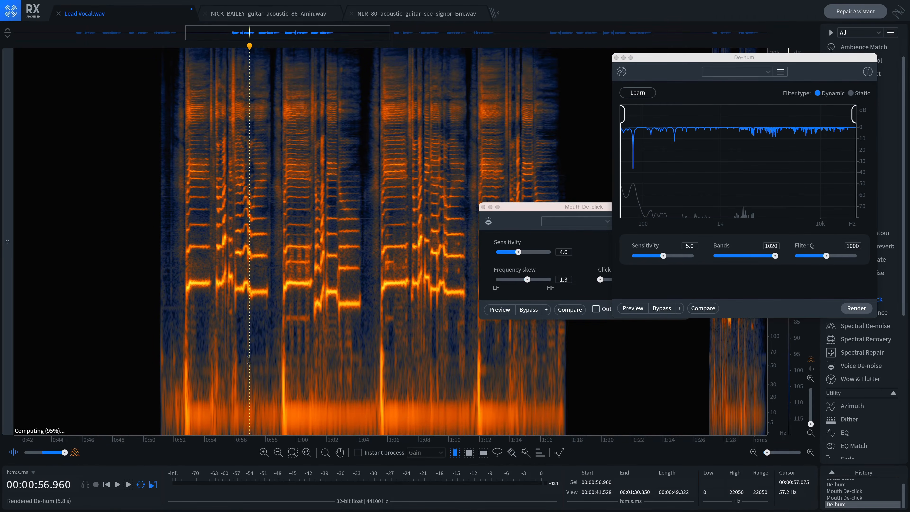
scroll(249, 360, right, 3)
click(83, 349)
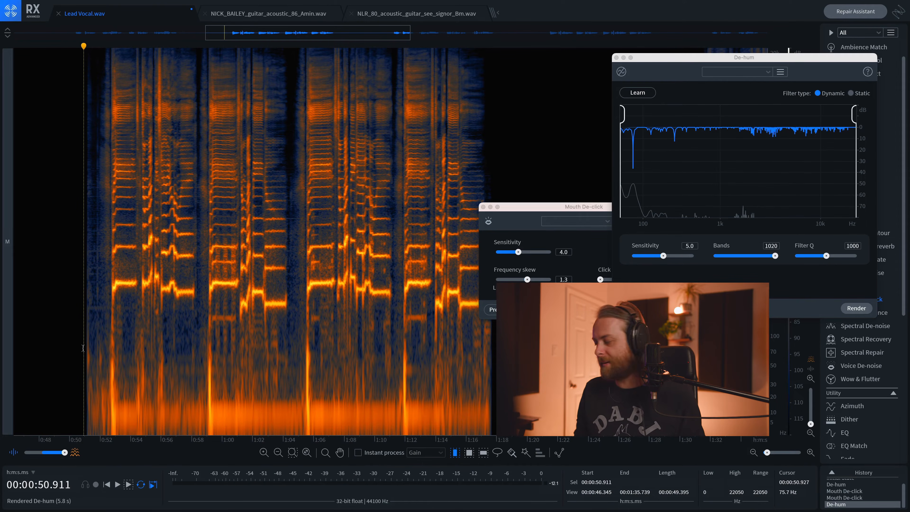
key(space)
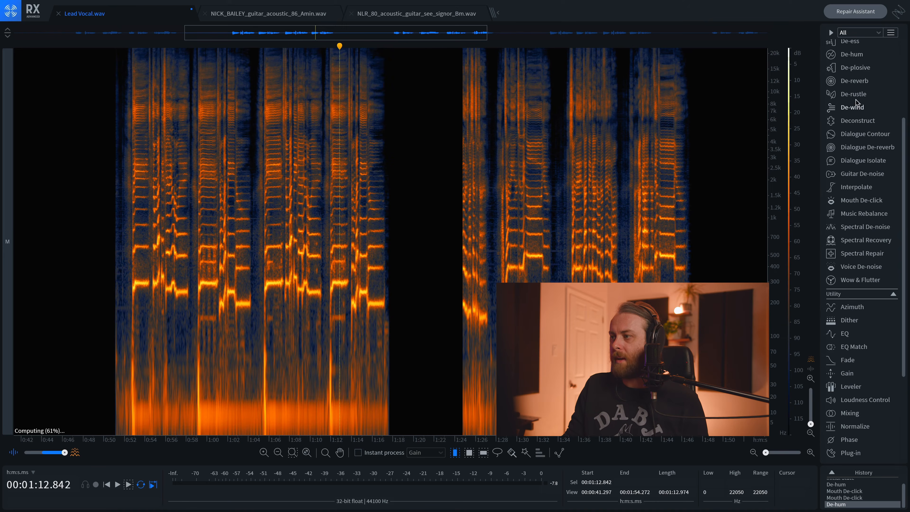
Open De-plosive, move its window over the middle of the spectrogram, and load the [Default] preset.
click(851, 70)
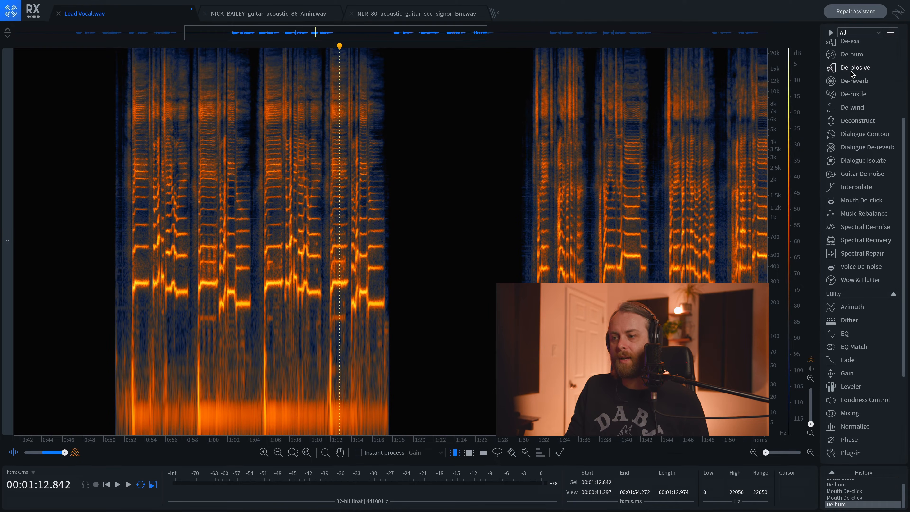
drag(745, 63, 511, 98)
click(497, 108)
click(484, 121)
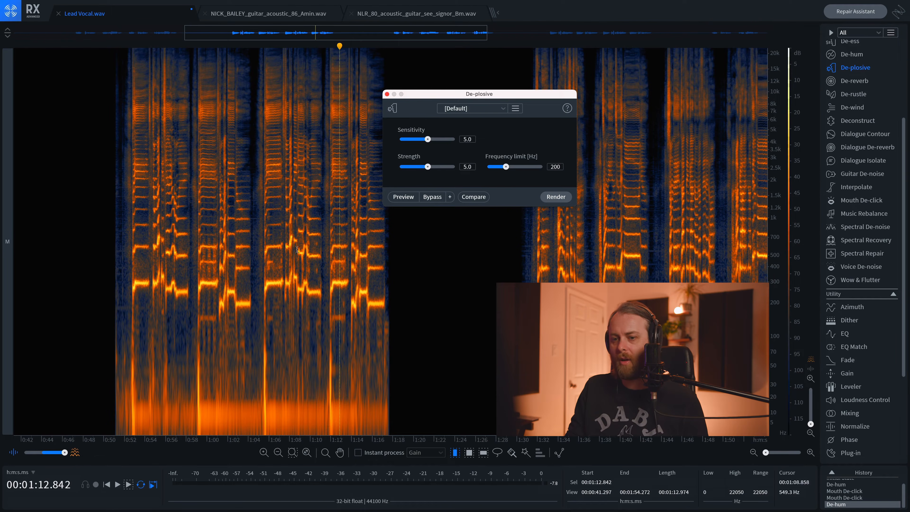
Preview De-plosive with its default settings on the vocal from about 50.5 s, and stop playback.
click(108, 327)
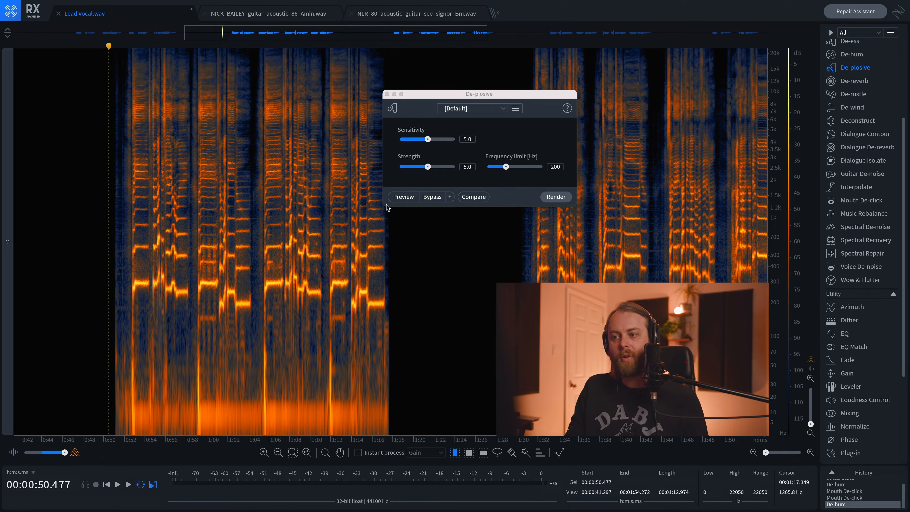
click(403, 197)
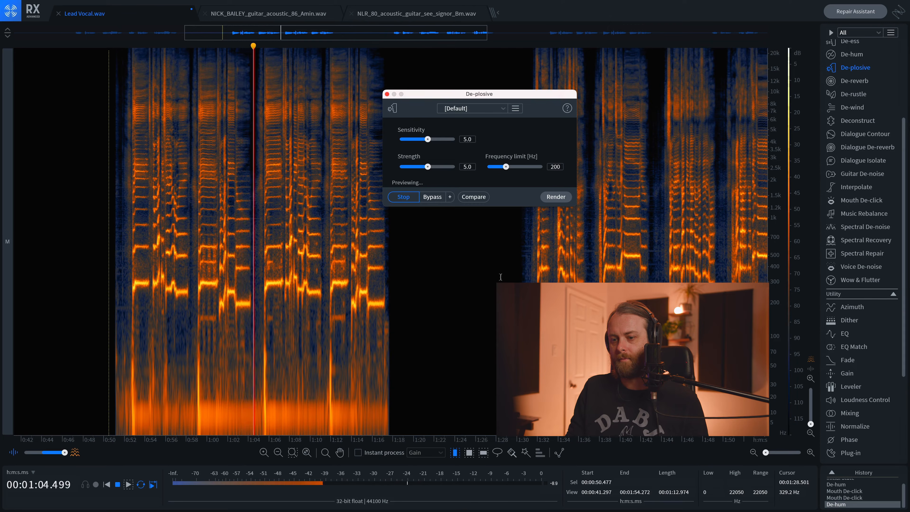
key(space)
Examine the low-frequency plosive bursts in the passage from about 0:51 to 1:18, closing in on the one near 1:05.5.
drag(391, 355, 115, 354)
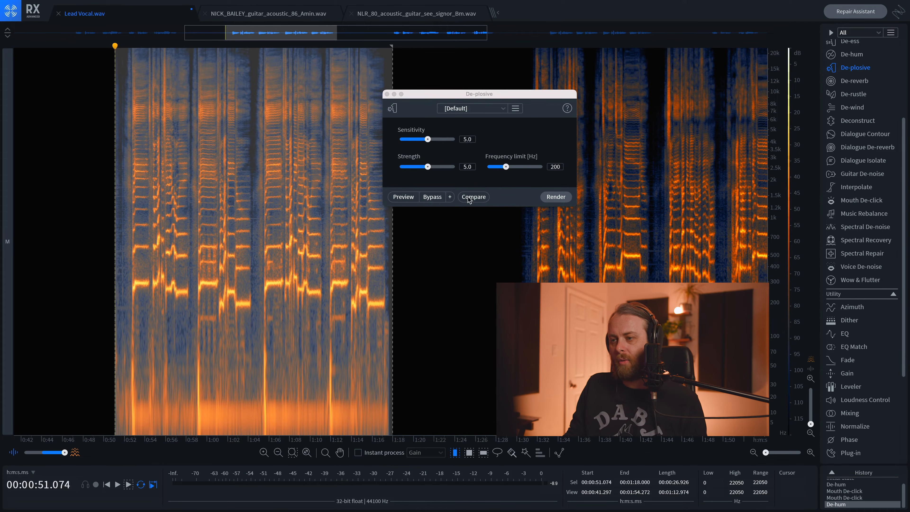
click(292, 329)
scroll(226, 350, up, 2)
scroll(226, 350, up, 1)
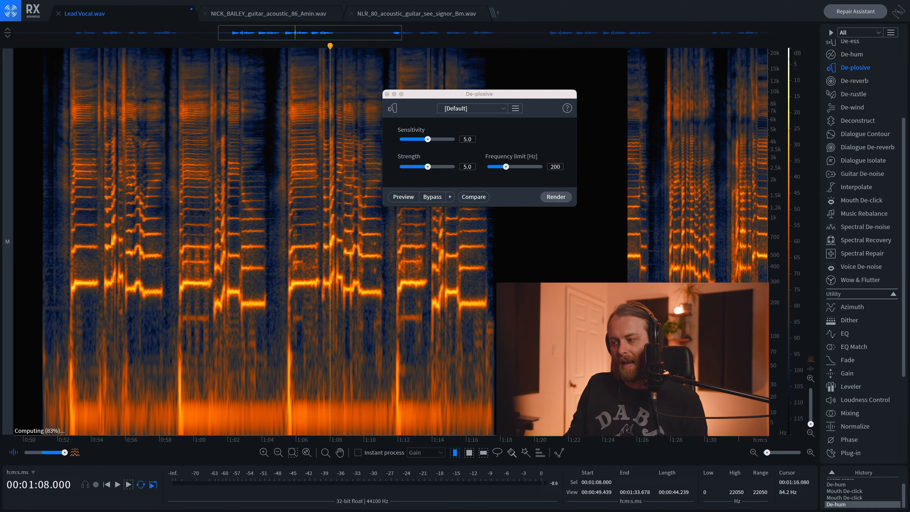
scroll(188, 358, up, 1)
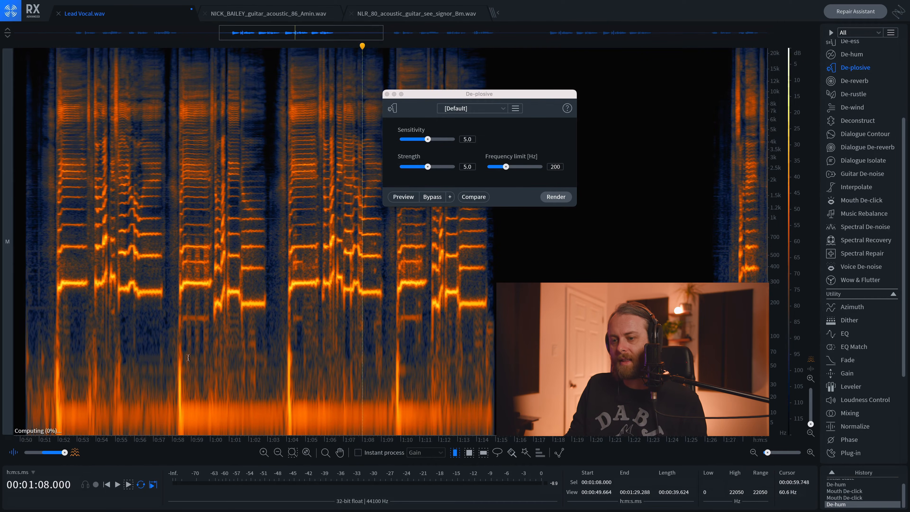
scroll(189, 358, left, 2)
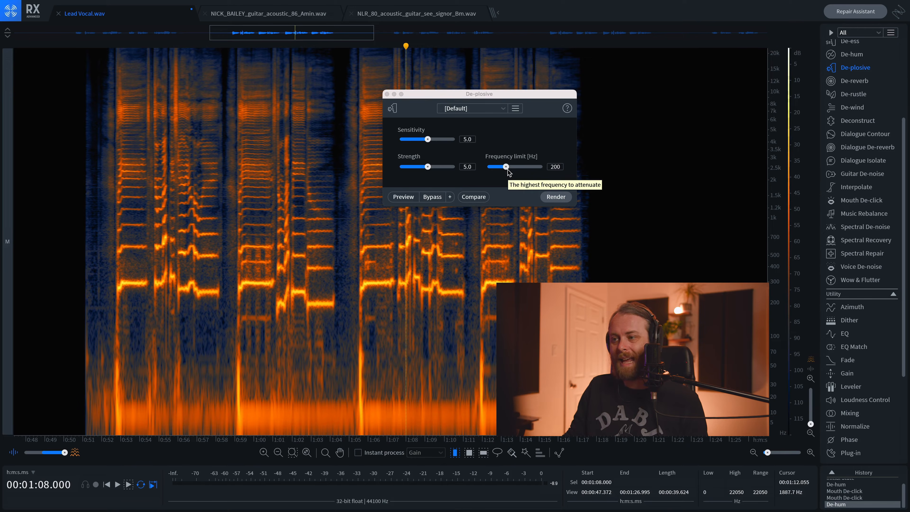
click(459, 328)
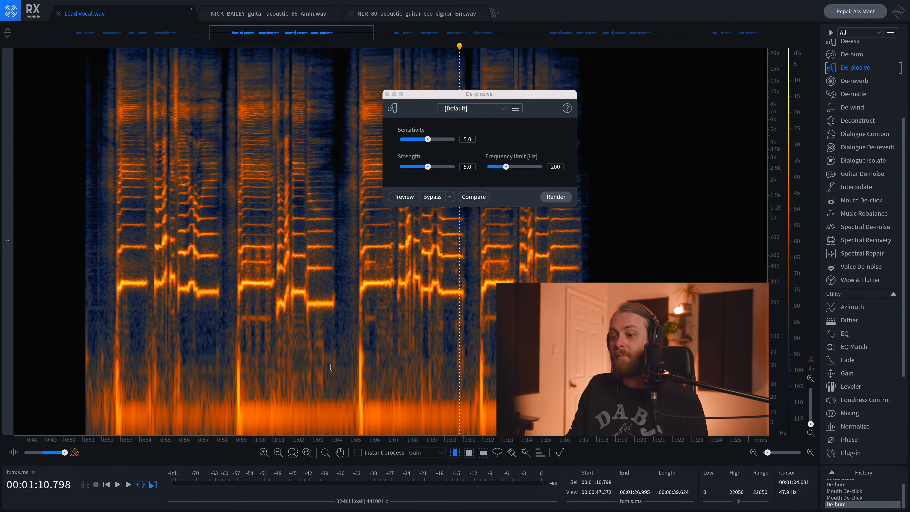
drag(92, 317, 577, 319)
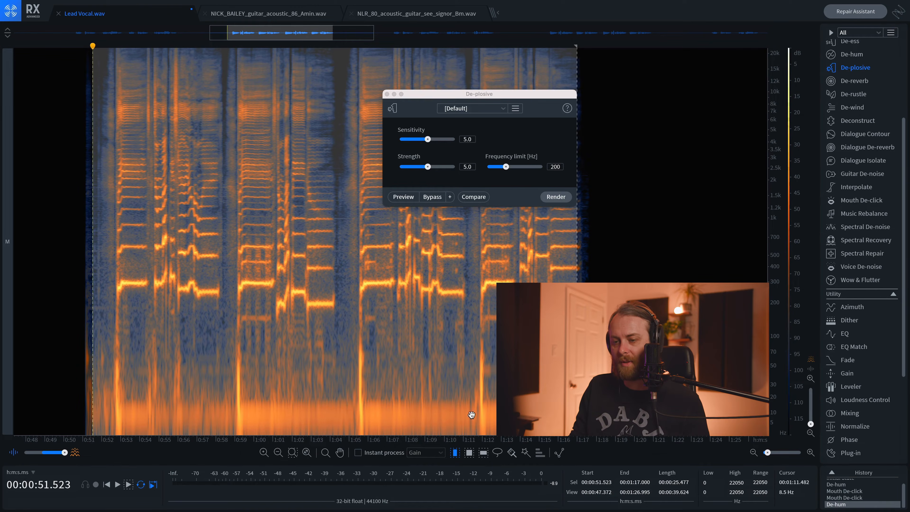
click(318, 356)
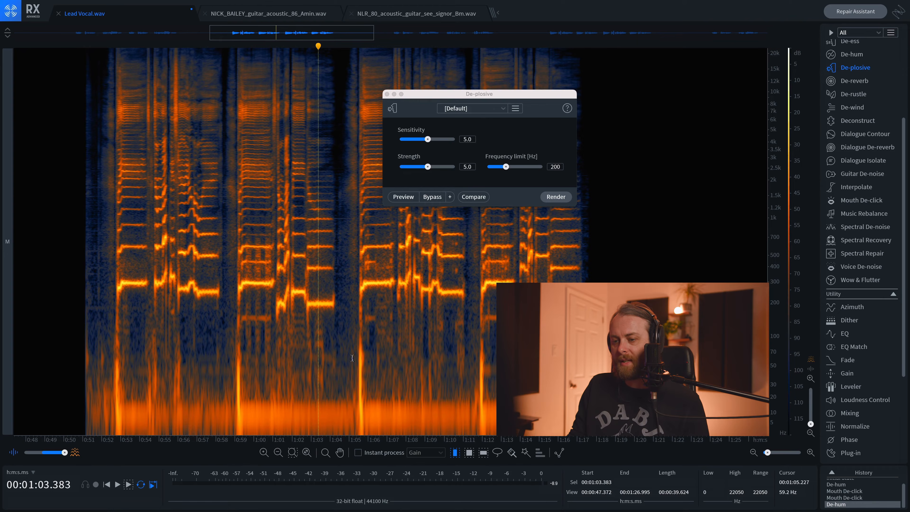
scroll(352, 358, up, 5)
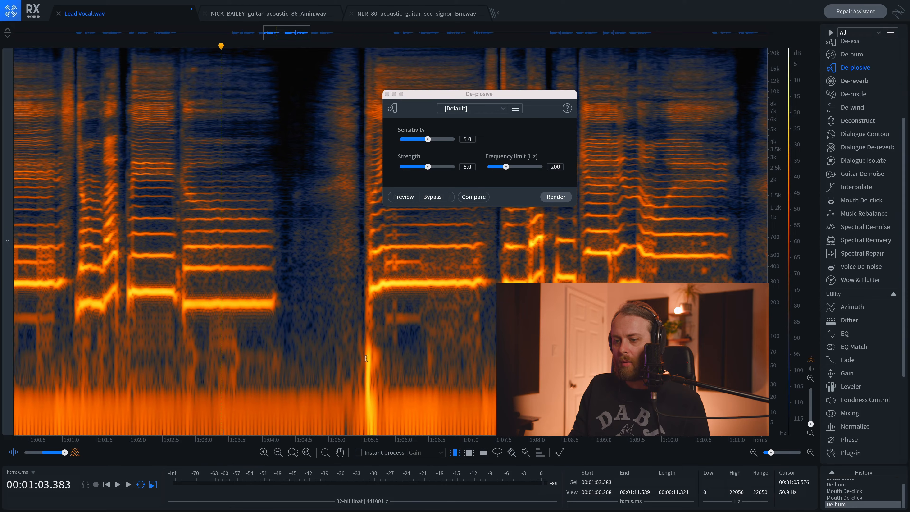
Render De-plosive with its default settings on the passage from about 1:04.3 to 1:10.6, and undo the render.
scroll(366, 321, left, 5)
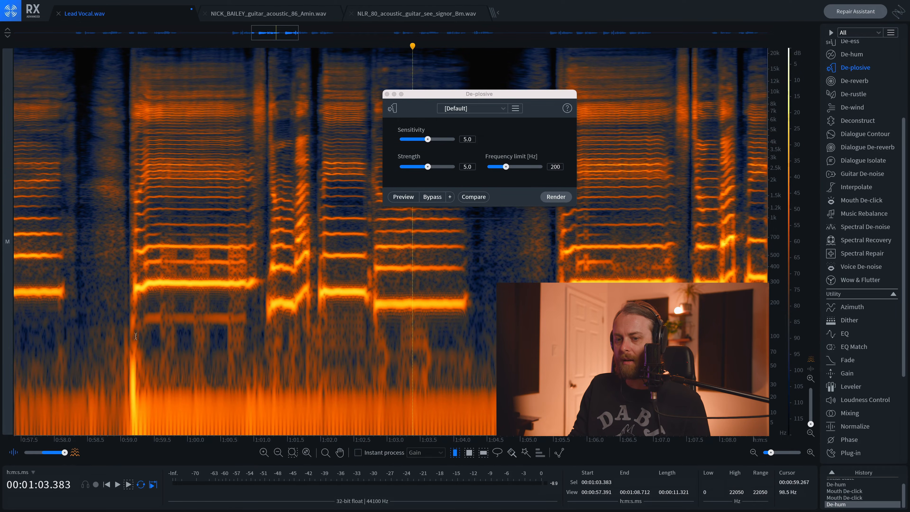
scroll(151, 335, down, 3)
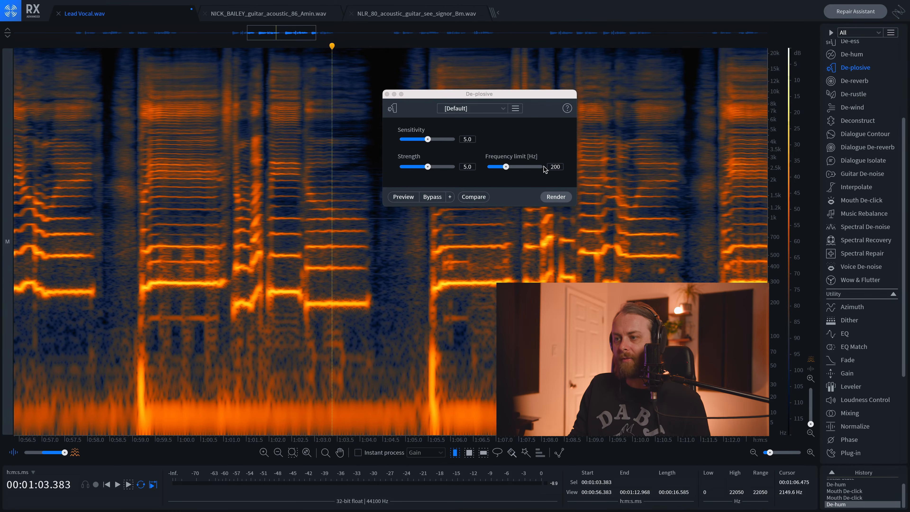
drag(375, 281, 660, 251)
click(556, 197)
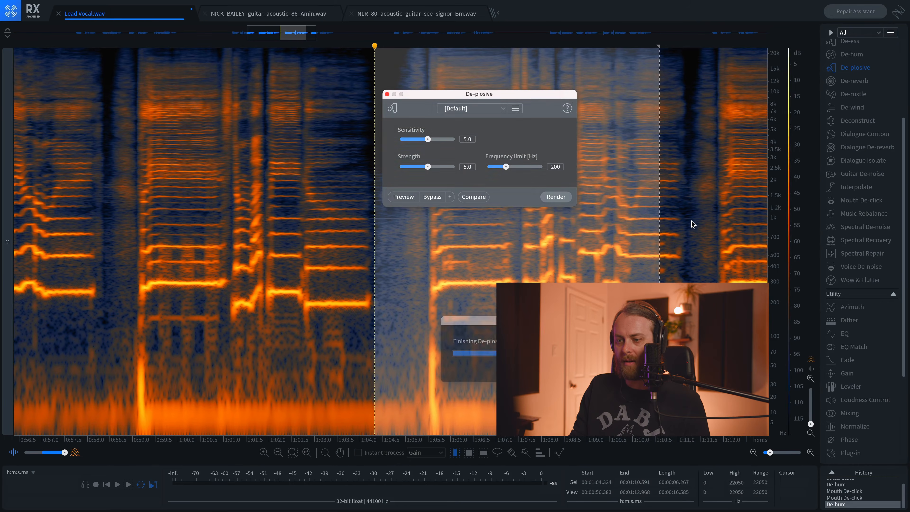
click(263, 339)
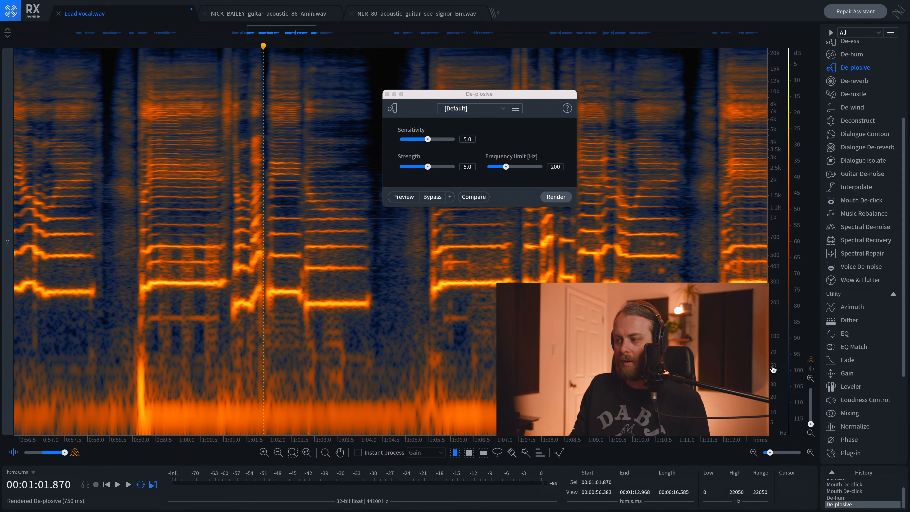
key(super+z)
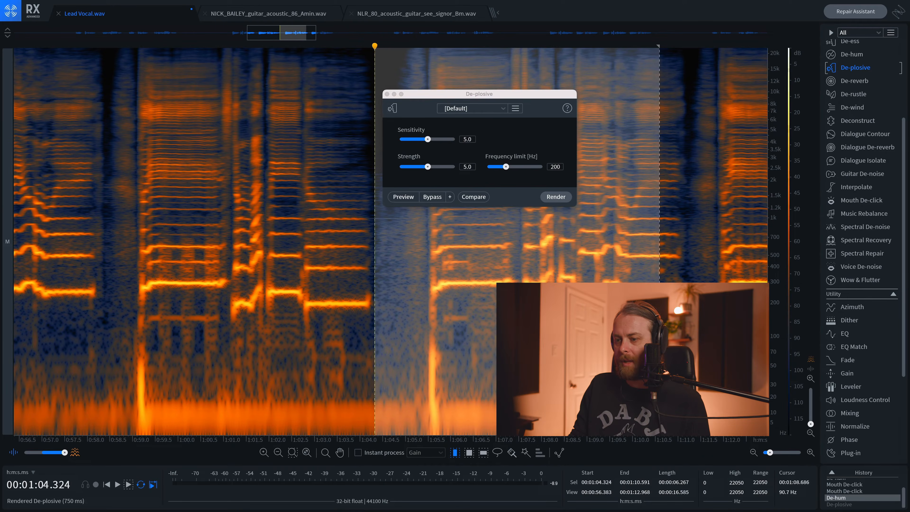
Outline the plosive near 1:05.5 below about 111 Hz with a time-frequency selection, and clear the selection.
click(421, 358)
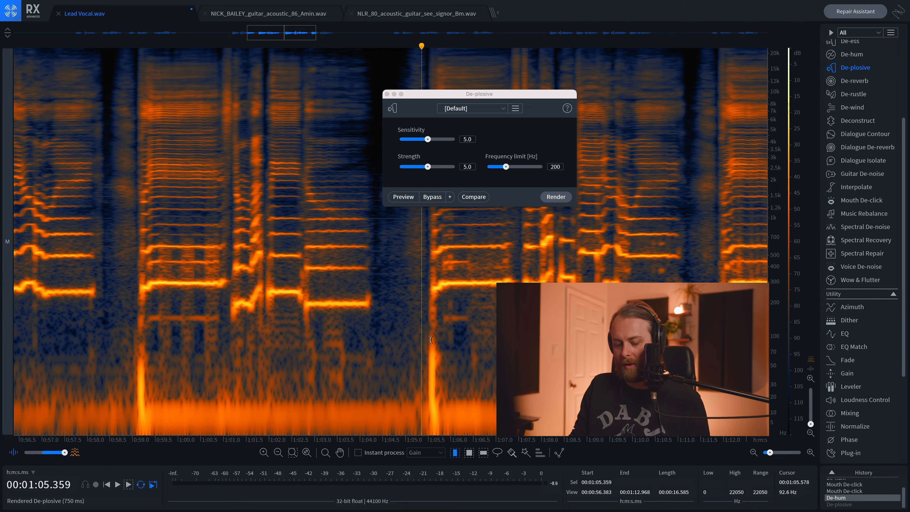
key(r)
drag(418, 330, 460, 434)
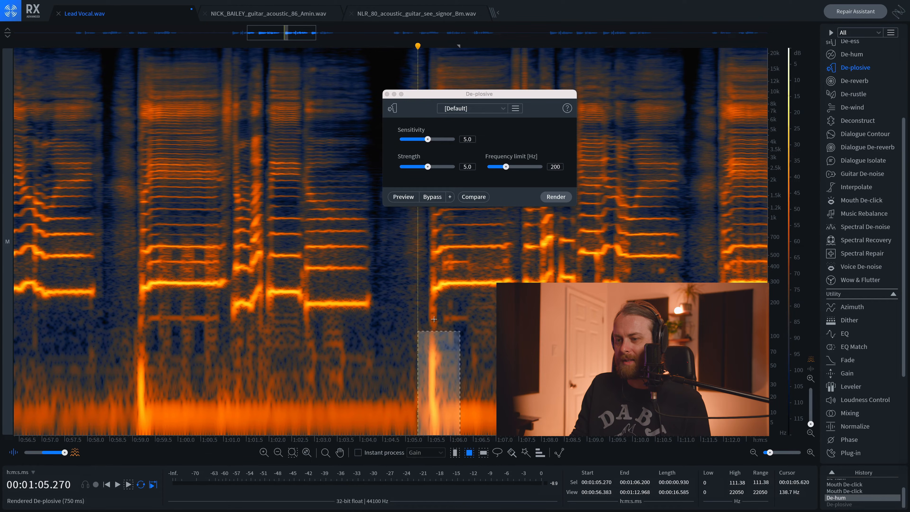
click(388, 321)
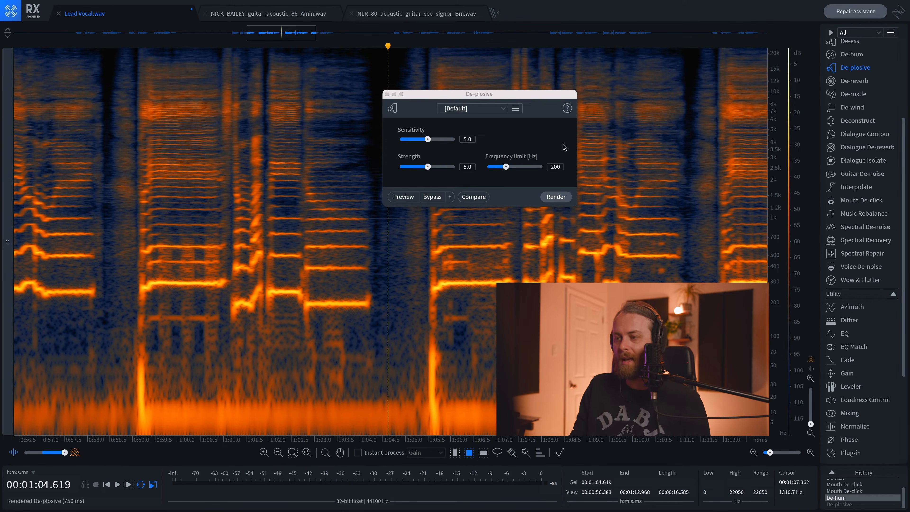
Try De-plosive with a 100 Hz frequency limit on the passage from about 1:04.1 to 1:08.2, and undo the render.
click(554, 166)
text(1)
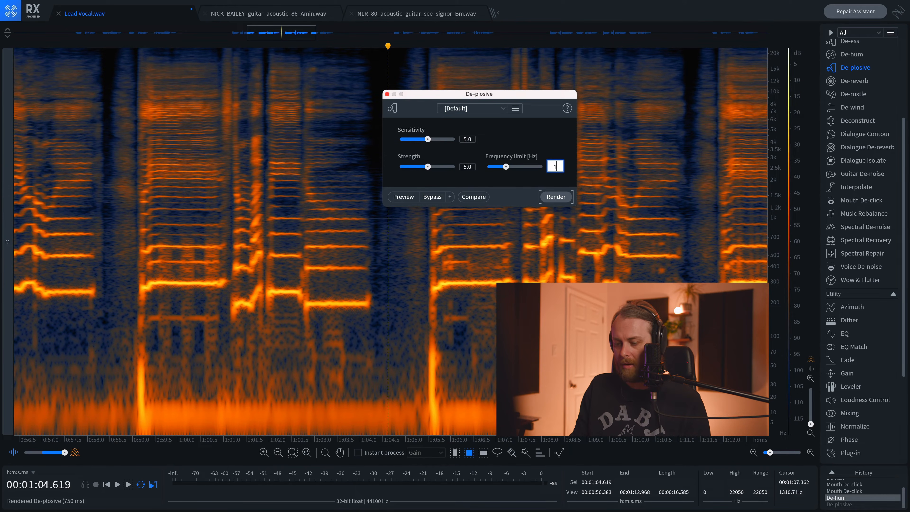
key(Return)
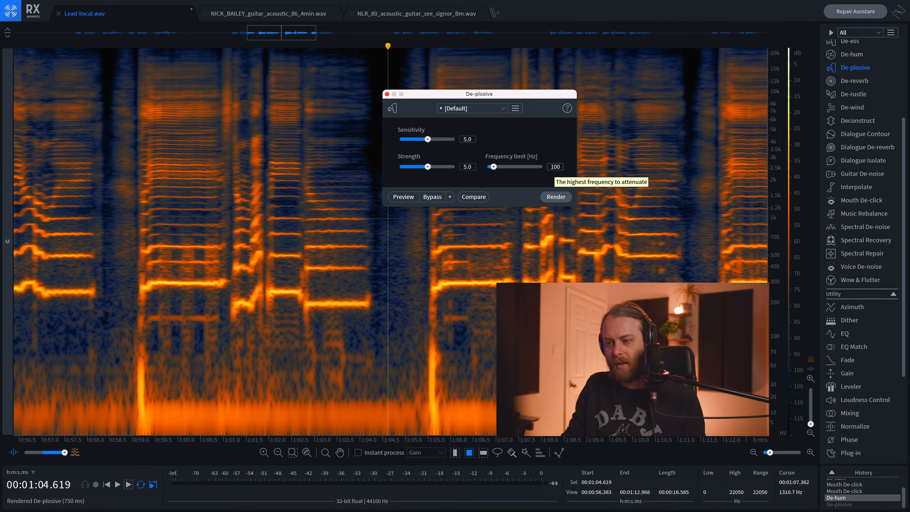
key(t)
drag(364, 305, 549, 251)
click(558, 196)
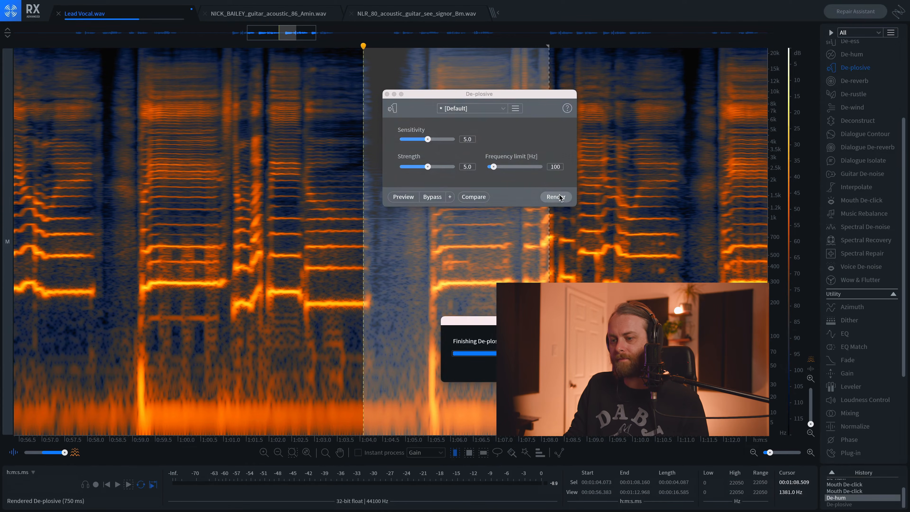
click(264, 371)
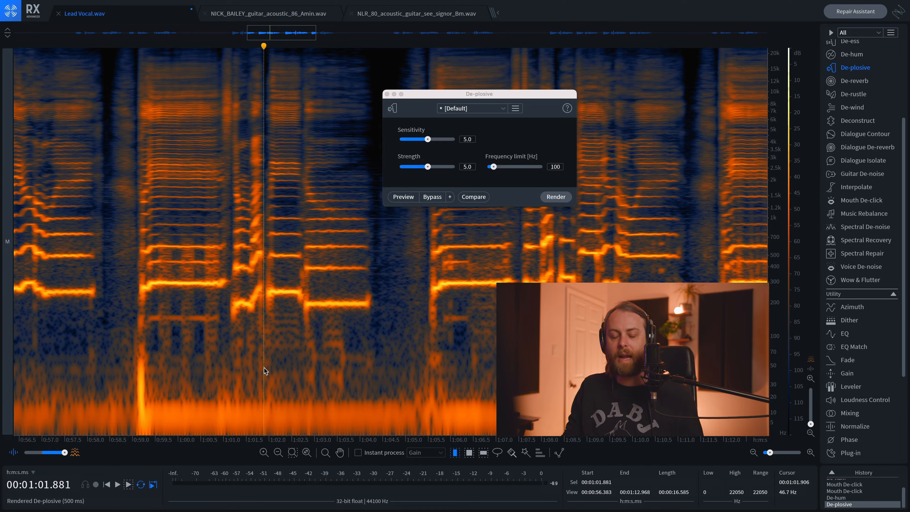
key(super+z)
click(315, 340)
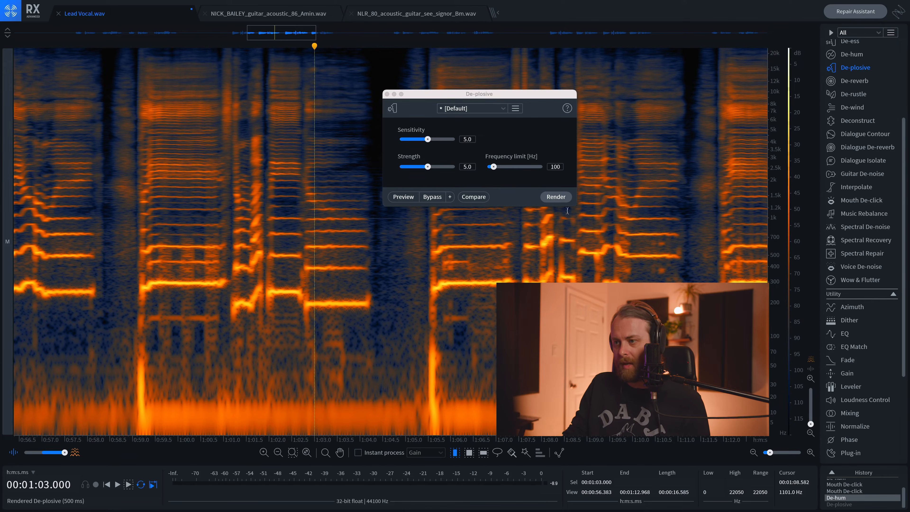
Set De-plosive's frequency limit to 200 Hz and add these settings to a comparison for the passage around the plosive near 1:05.5.
drag(496, 169, 507, 168)
drag(350, 251, 528, 294)
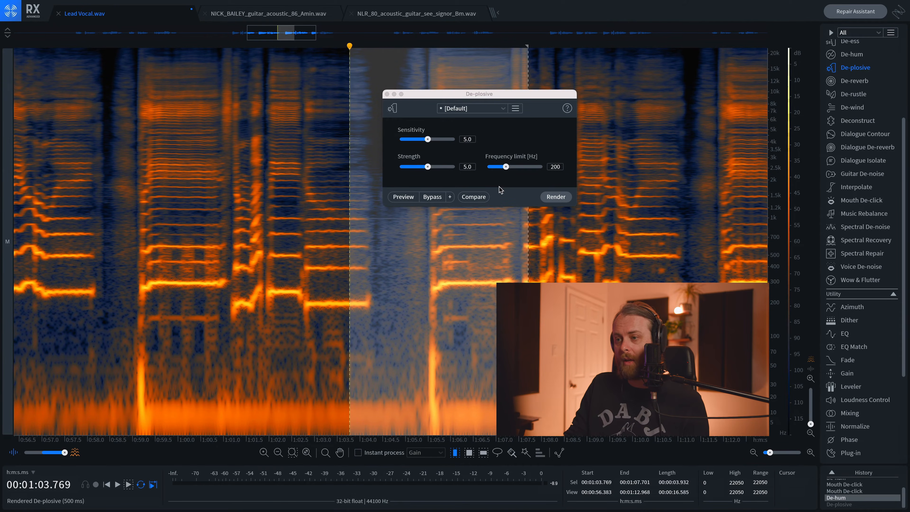
click(474, 196)
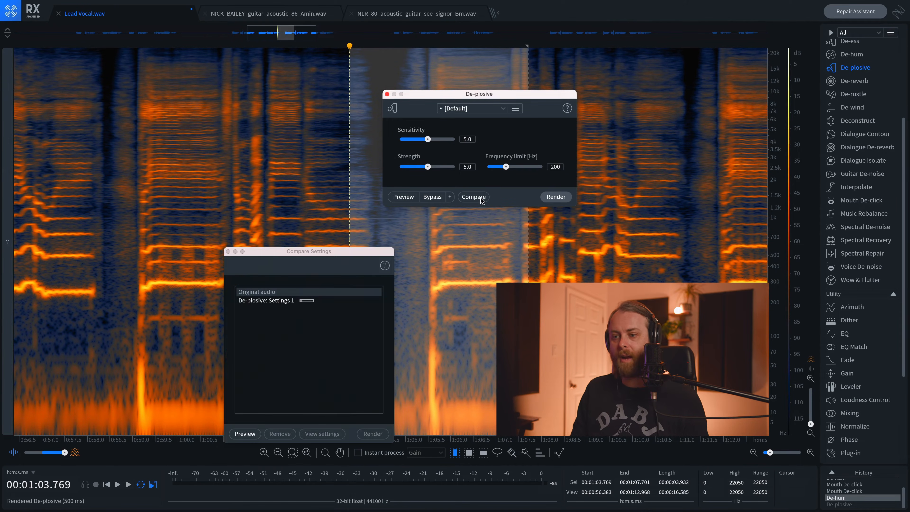
Compare the plosive near 1:05.5 as processed by the first De-plosive settings with the original audio.
click(257, 301)
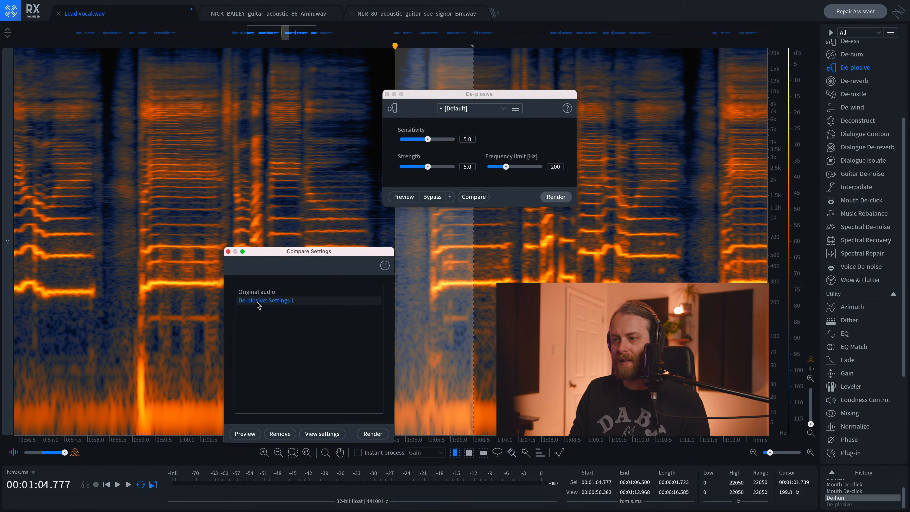
click(407, 287)
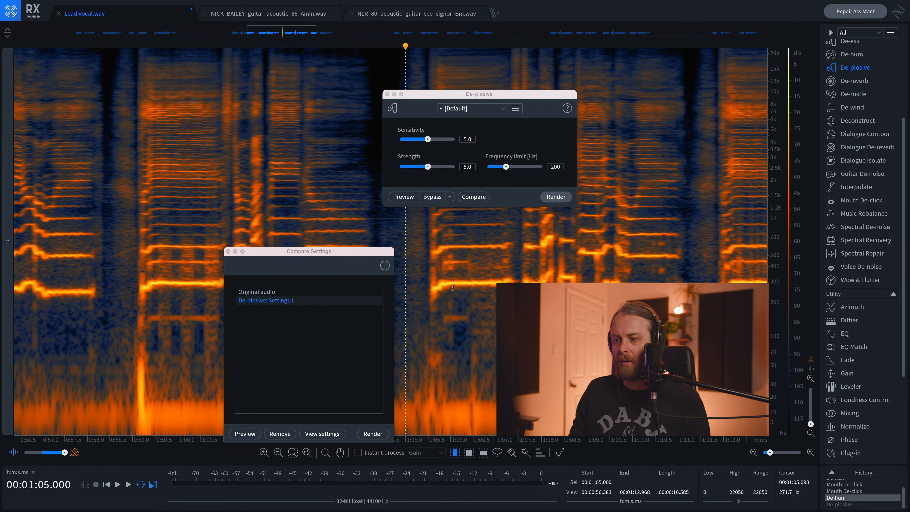
click(310, 292)
click(460, 293)
drag(478, 297, 409, 285)
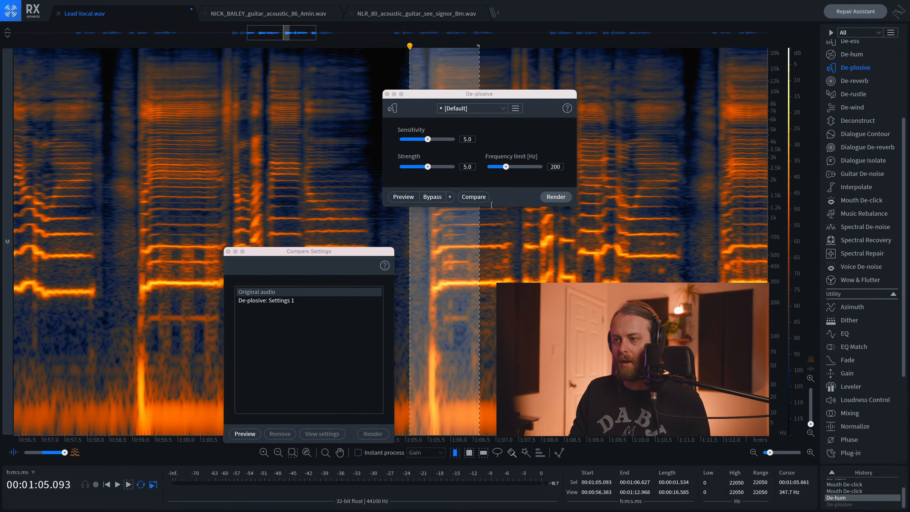
Set De-plosive's frequency limit to 100 Hz and add it to the comparison as a second entry.
click(555, 167)
text(100)
key(Return)
click(450, 196)
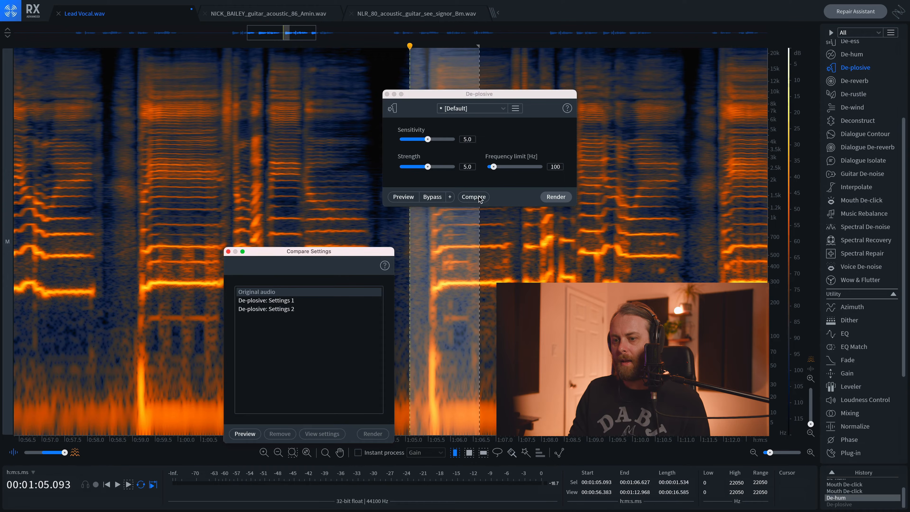
Rename the first De-plosive entry in the comparison to "De-plosive: 200".
double_click(280, 300)
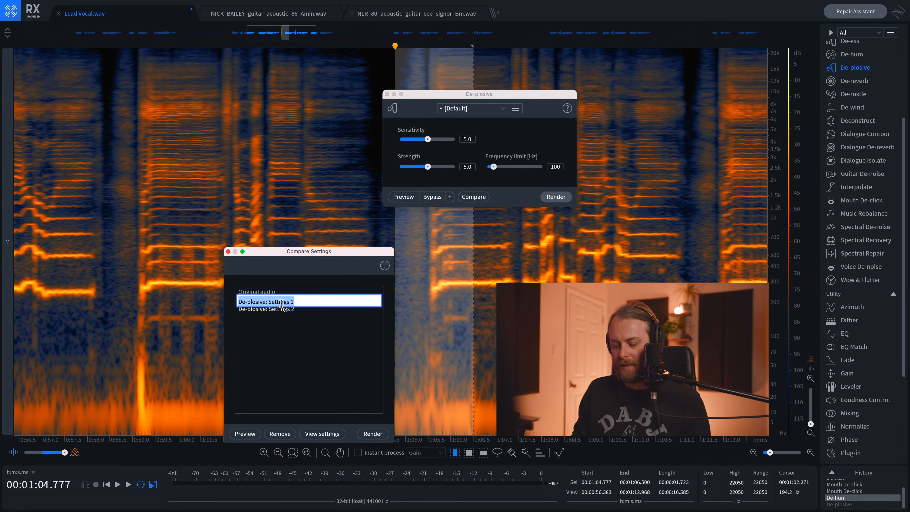
key(BackSpace)
key(BackSpace)
key(BackSpace)
key(BackSpace)
key(BackSpace)
key(BackSpace)
key(BackSpace)
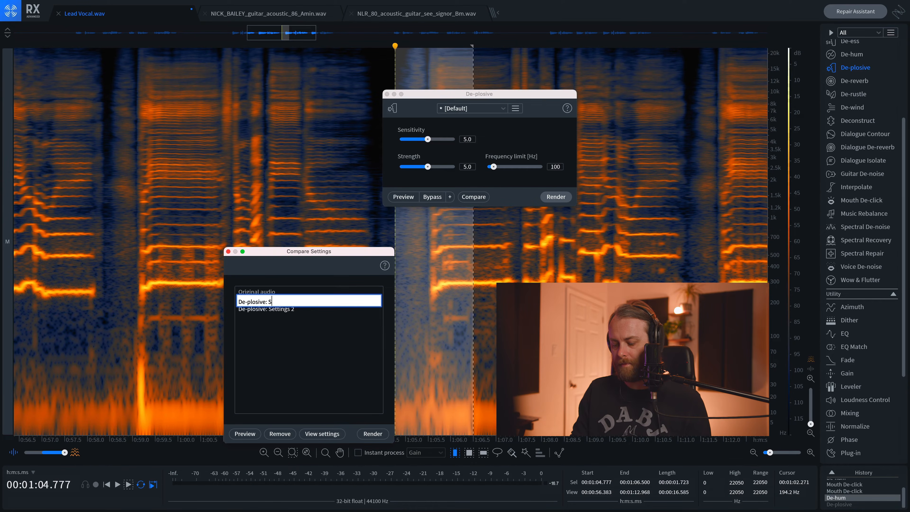
text(200)
key(Return)
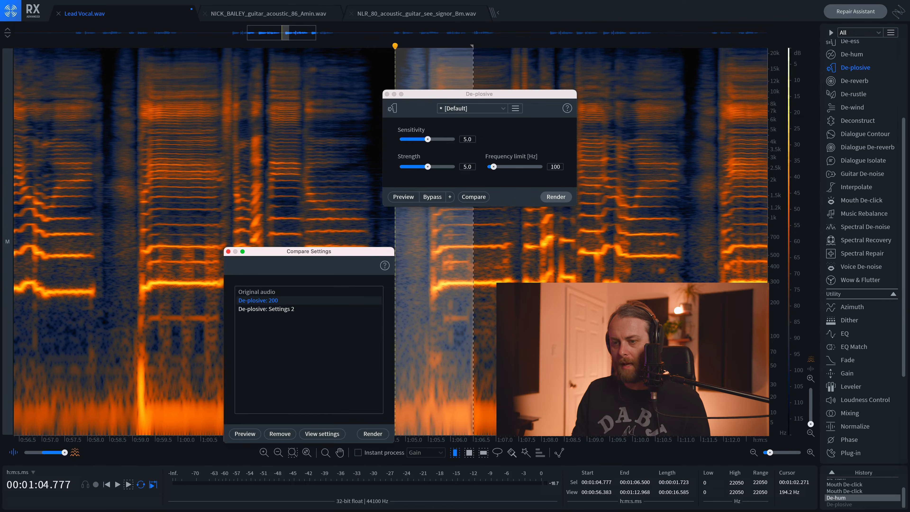
Rename the second De-plosive entry in the comparison to "De-plosive: 100".
double_click(277, 314)
key(Right)
key(BackSpace)
key(BackSpace)
key(BackSpace)
key(BackSpace)
key(BackSpace)
key(BackSpace)
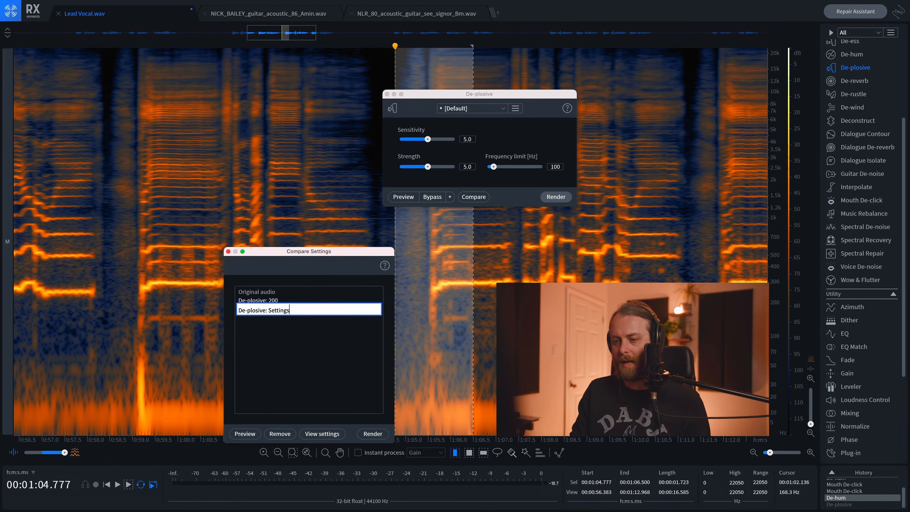
key(BackSpace)
text(1000)
key(Return)
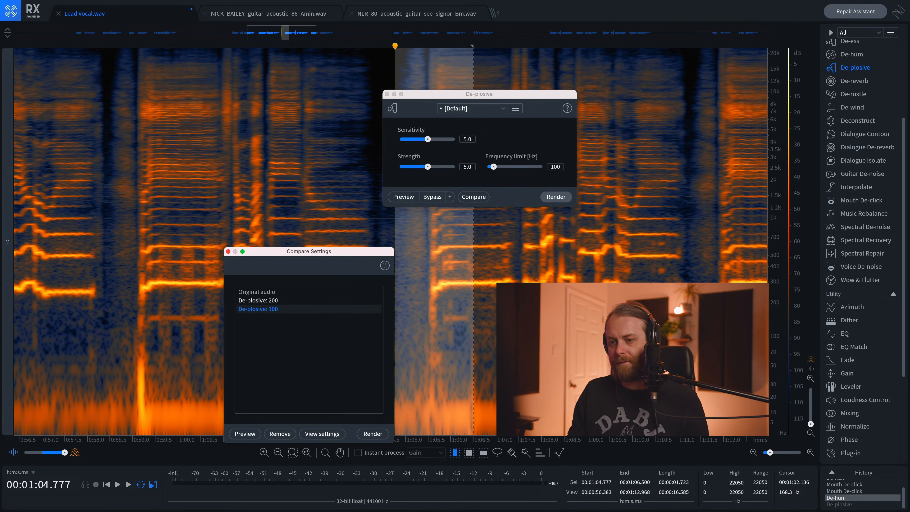
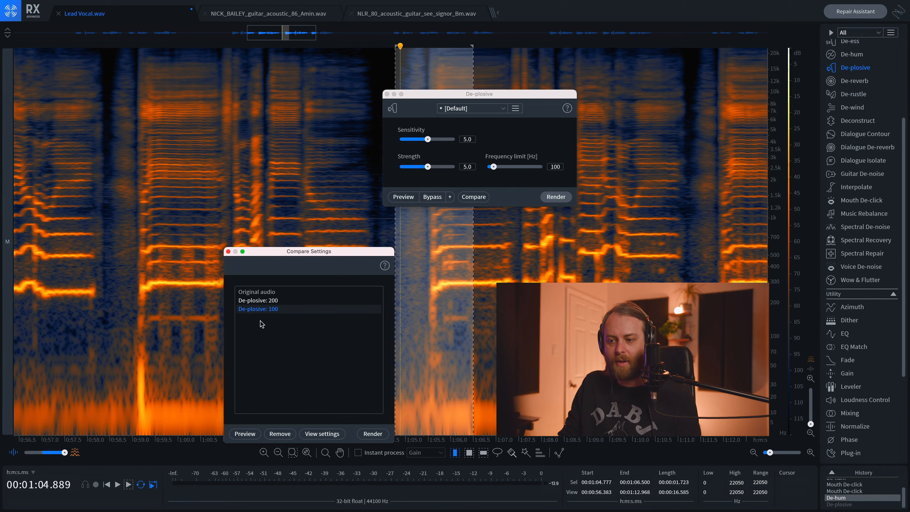
Render the "De-plosive: 100" settings from the comparison, and undo the edit history back to the De-hum state.
click(382, 434)
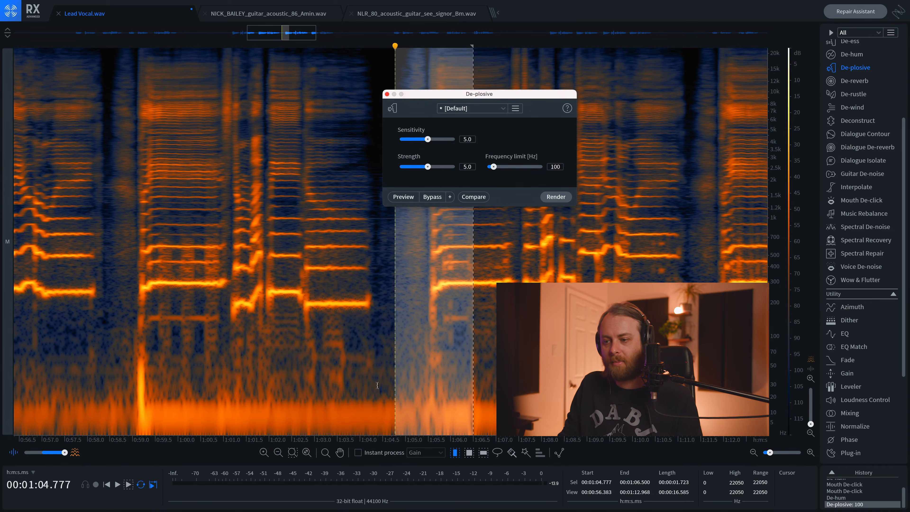
click(356, 333)
scroll(355, 335, down, 5)
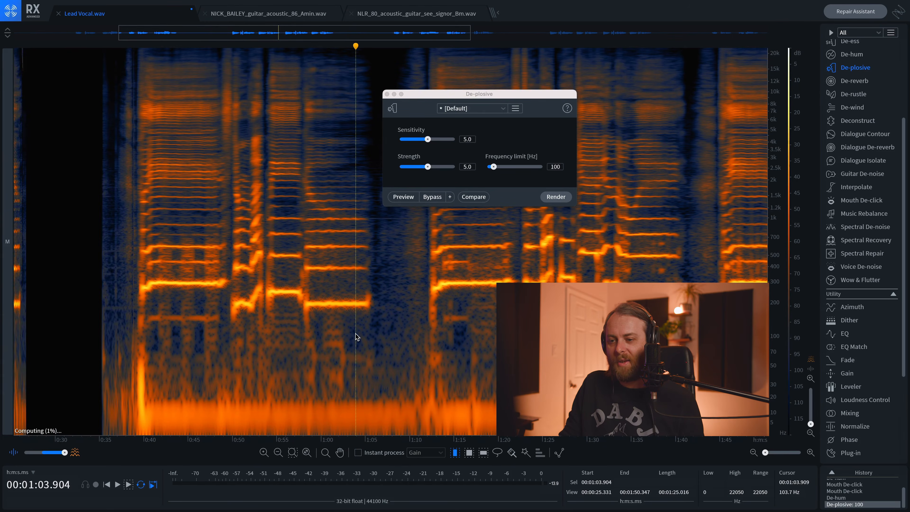
key(super+z)
click(206, 311)
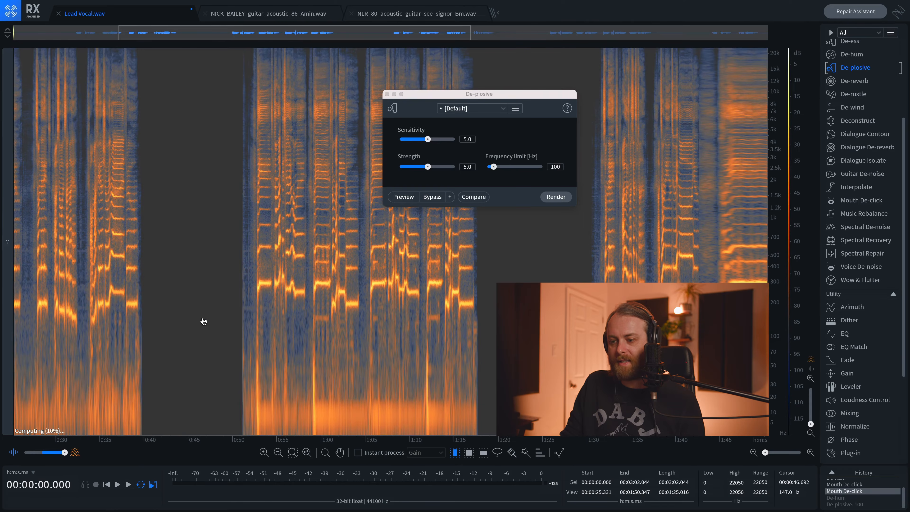
key(super+z)
key(super+shift+z)
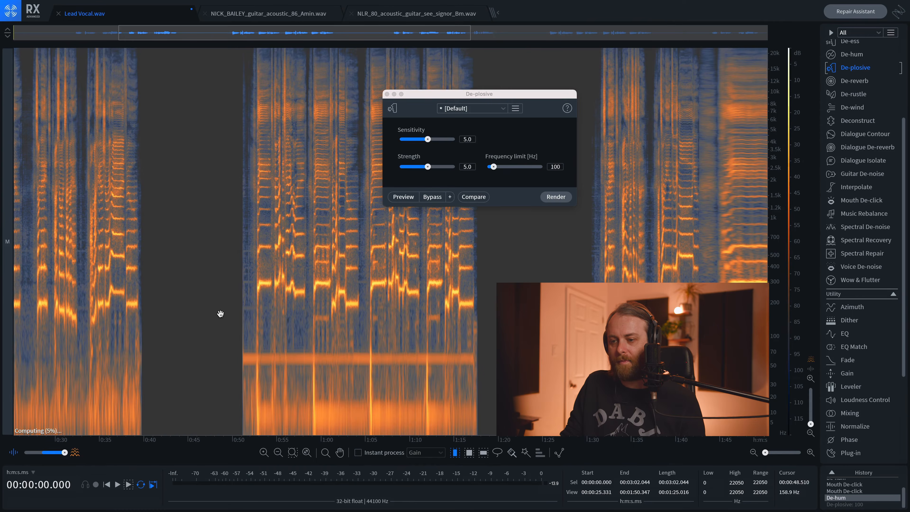
Select the passage from about 0:49 to 1:24.4, and listen to it with a trial De-plosive render undone.
drag(223, 313, 538, 304)
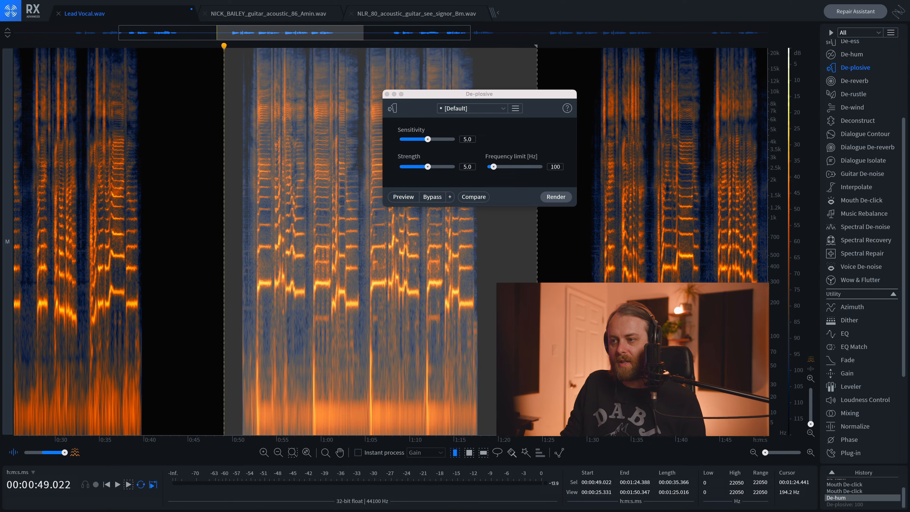
click(555, 201)
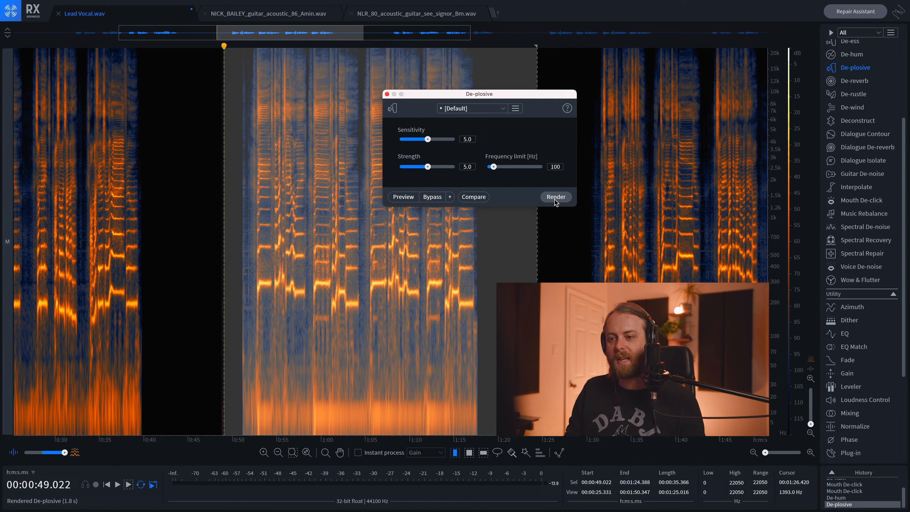
key(super+z)
key(space)
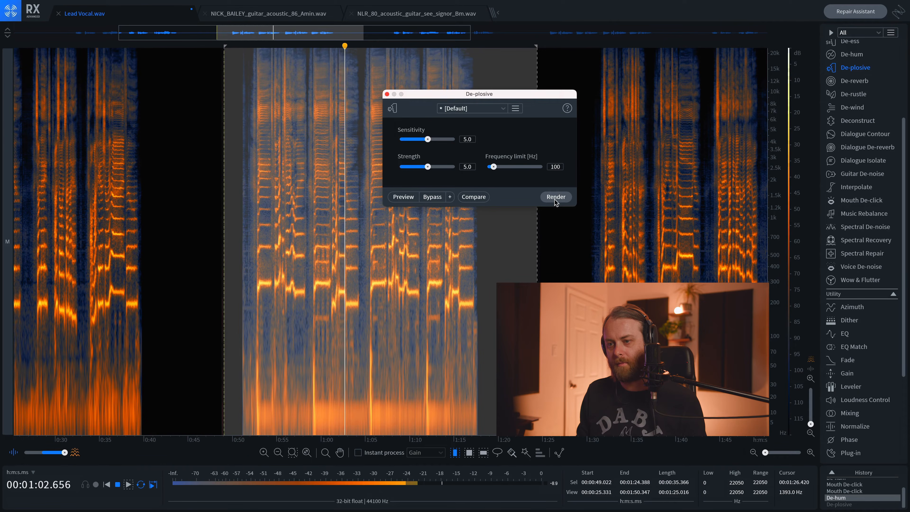
Render De-plosive with the 100 Hz limit on the selected passage, and close its window after listening to the result.
click(555, 197)
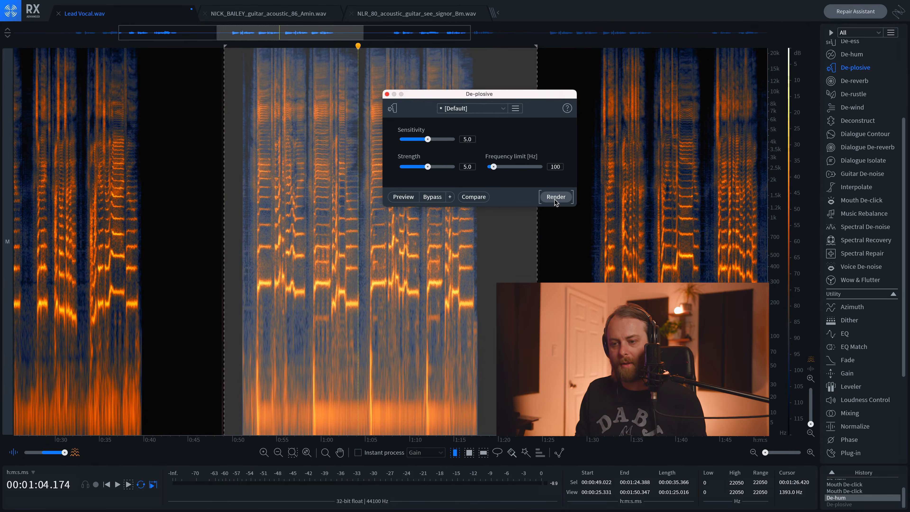
key(space)
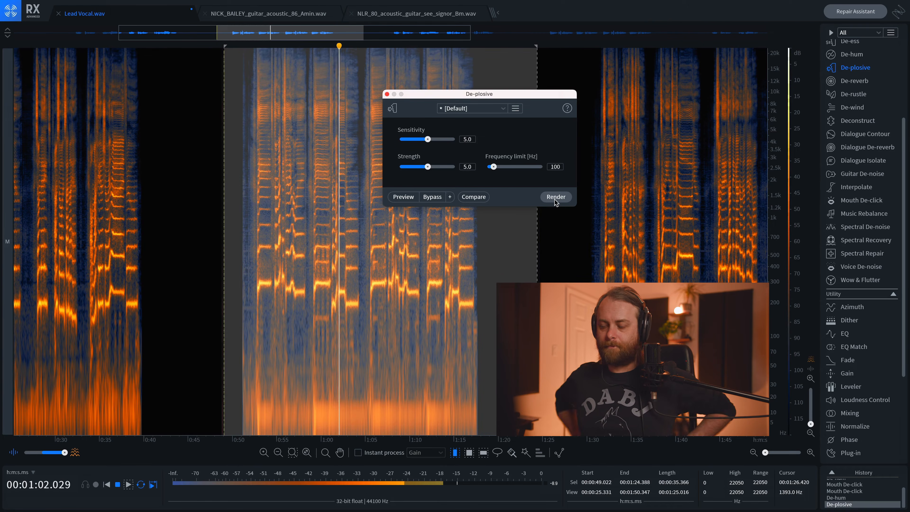
click(401, 337)
click(386, 94)
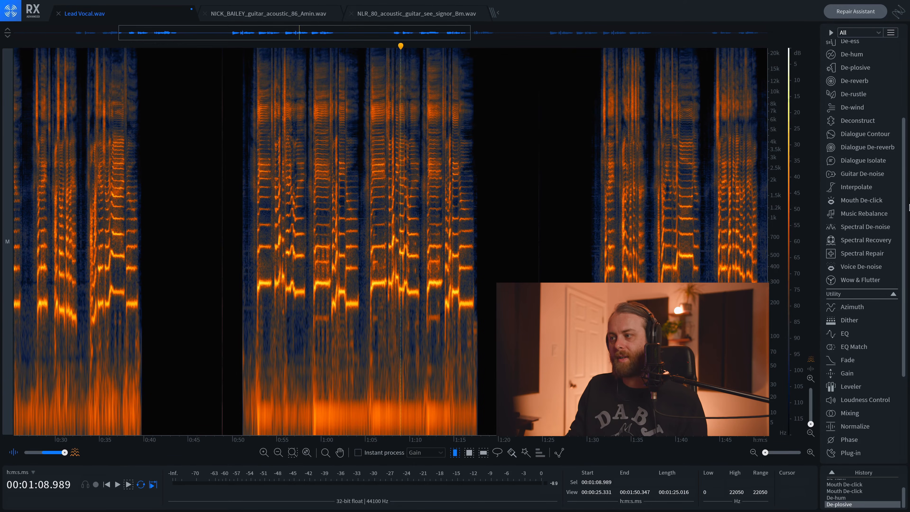
Switch to the 86_Amin acoustic guitar recording and listen to it from the beginning.
click(302, 16)
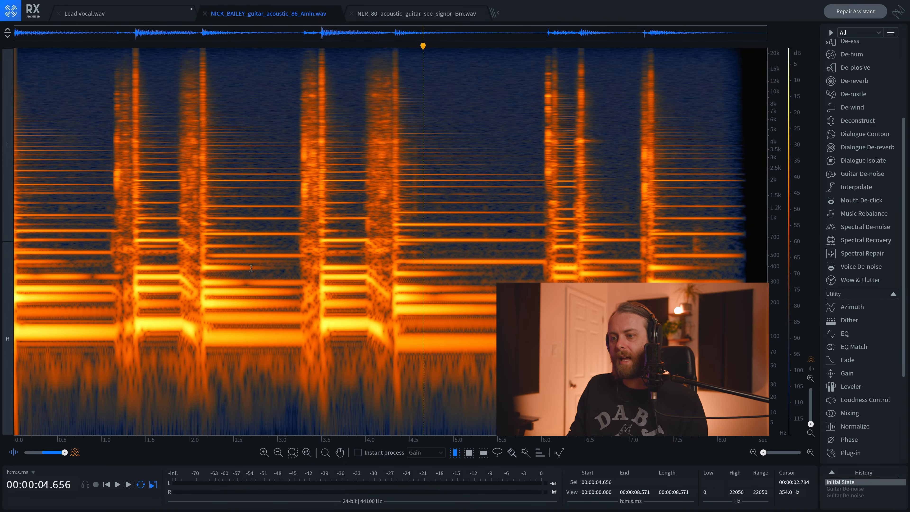
click(250, 267)
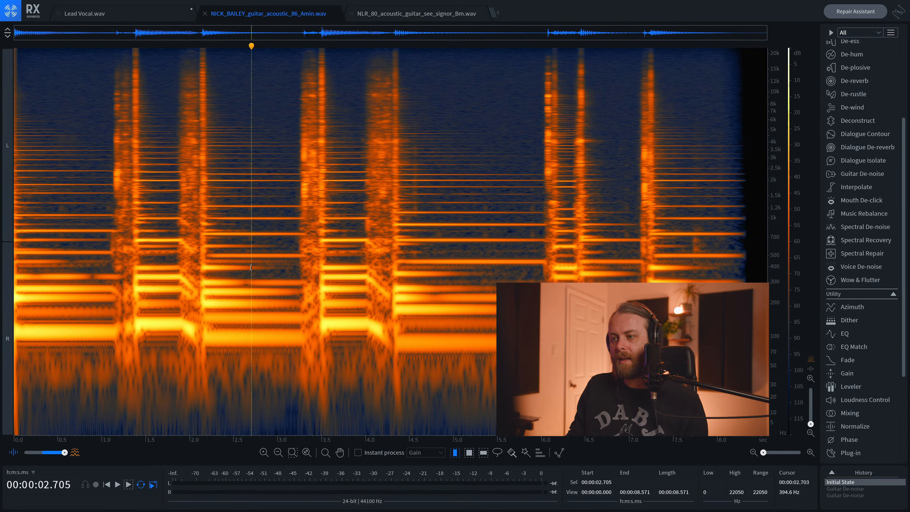
key(Home)
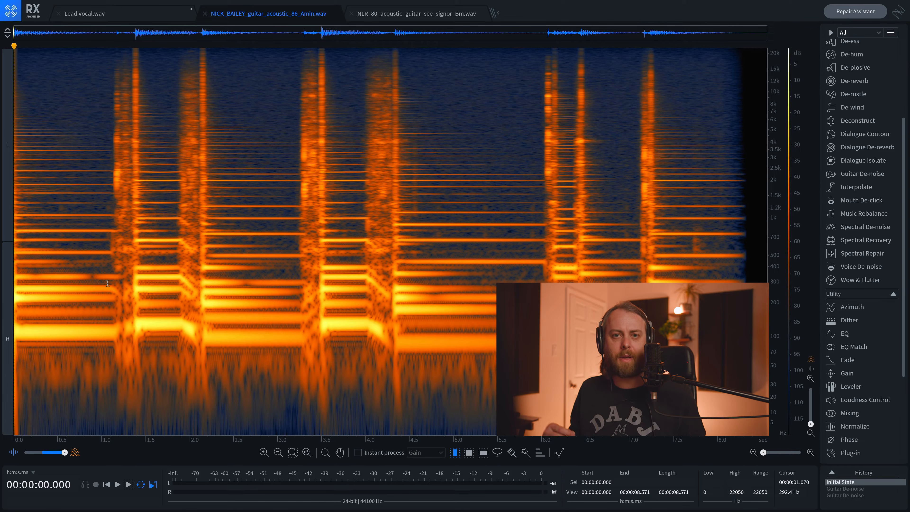
key(space)
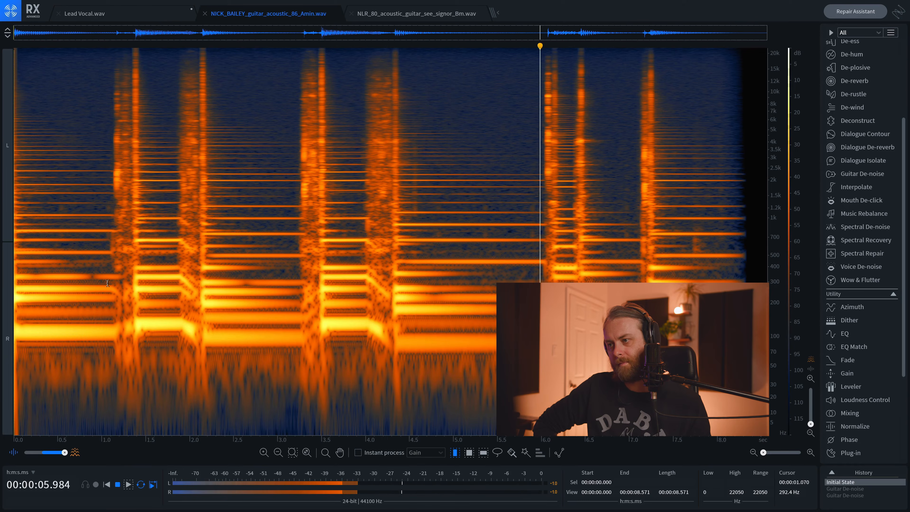
key(space)
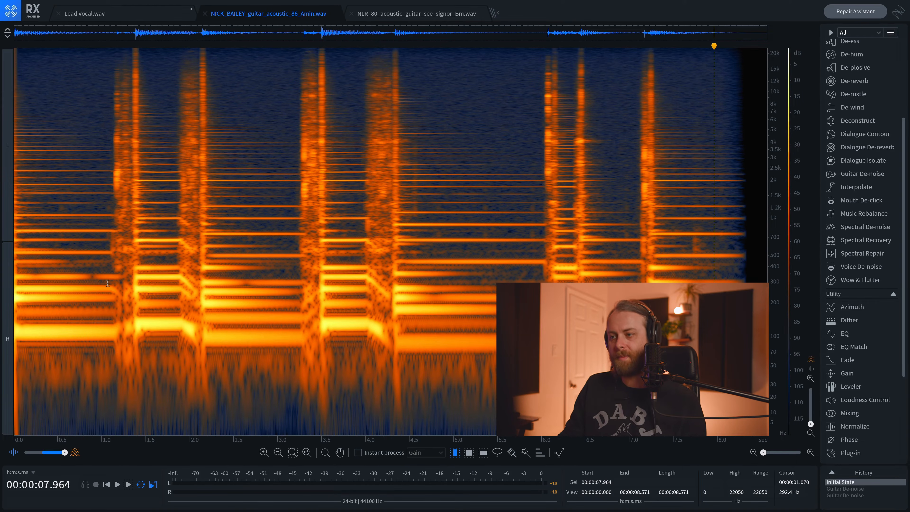
Listen for string squeaks from about 0.5 s and again from about 5.7 s, and return to the start.
click(58, 170)
key(space)
key(space)
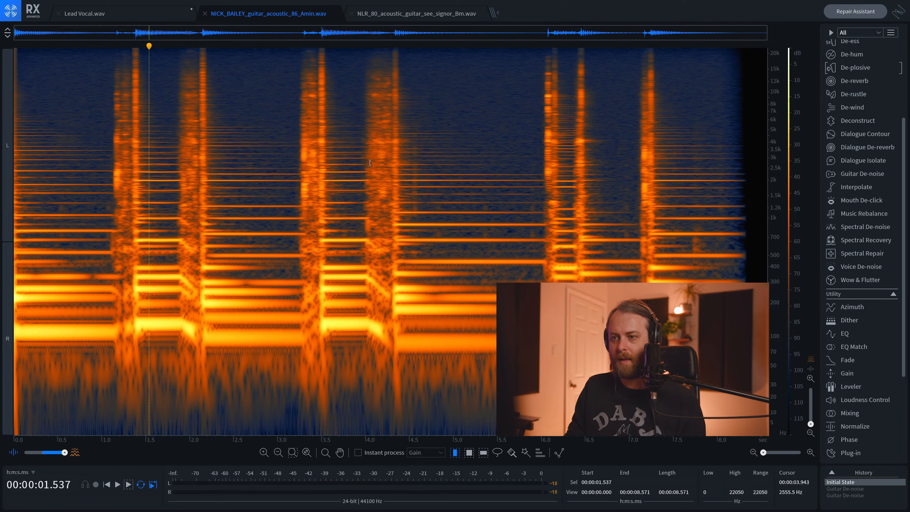
click(509, 143)
key(space)
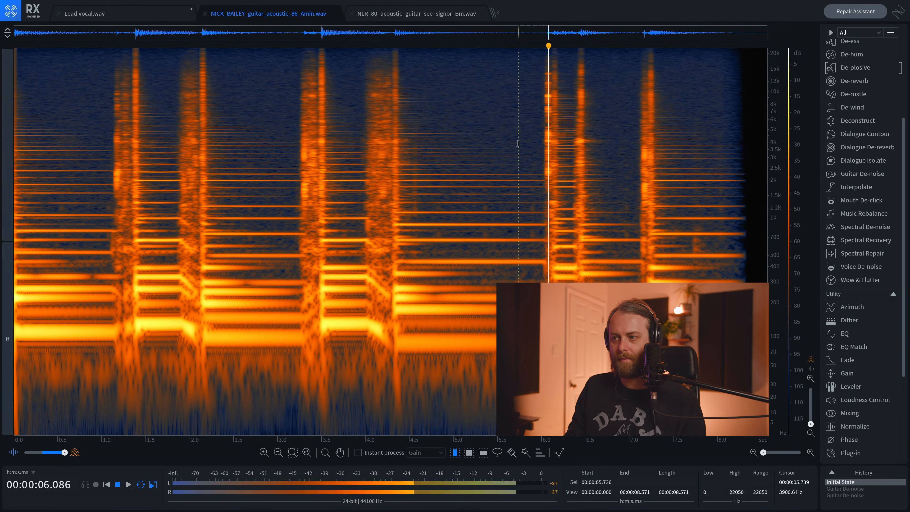
key(space)
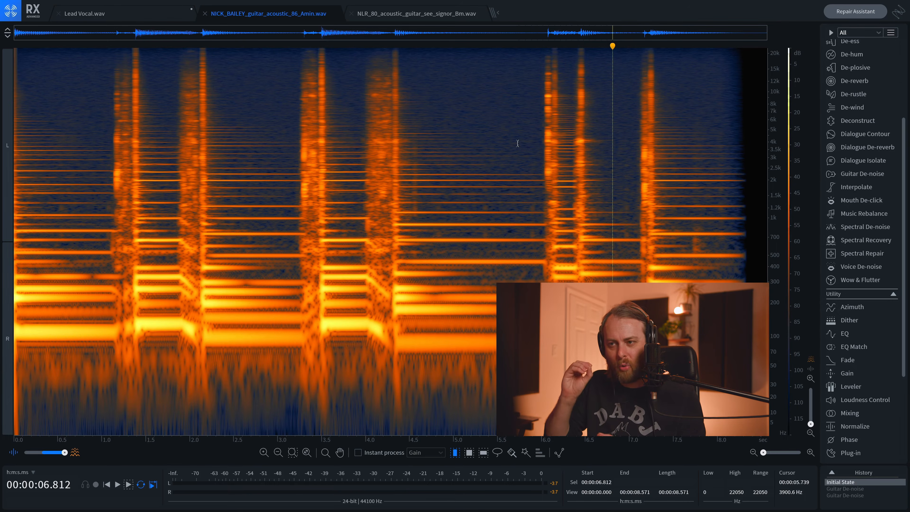
key(Home)
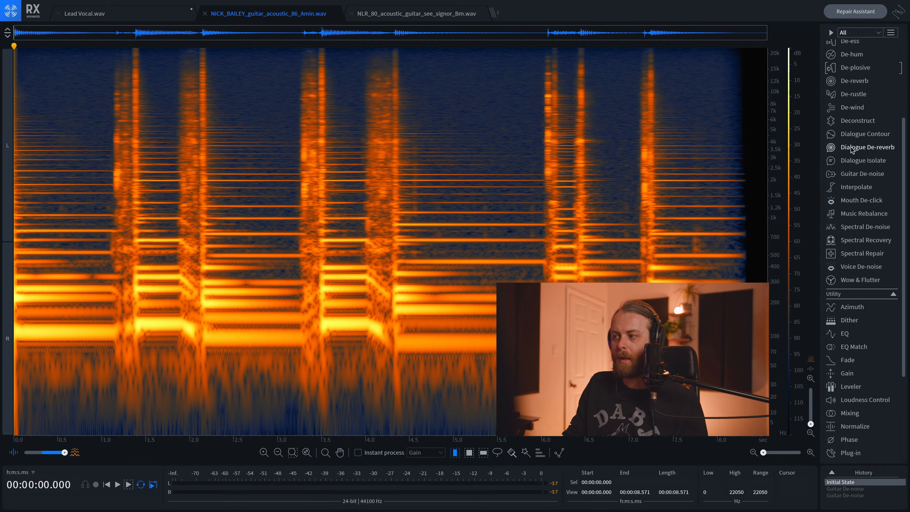
Open Guitar De-noise, and disable its Pick section and enable its Squeak section.
click(862, 173)
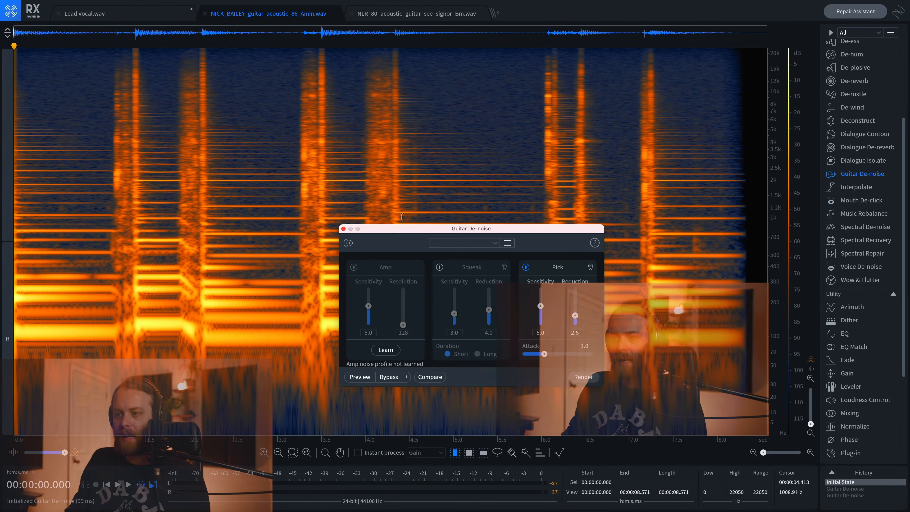
drag(408, 233, 513, 174)
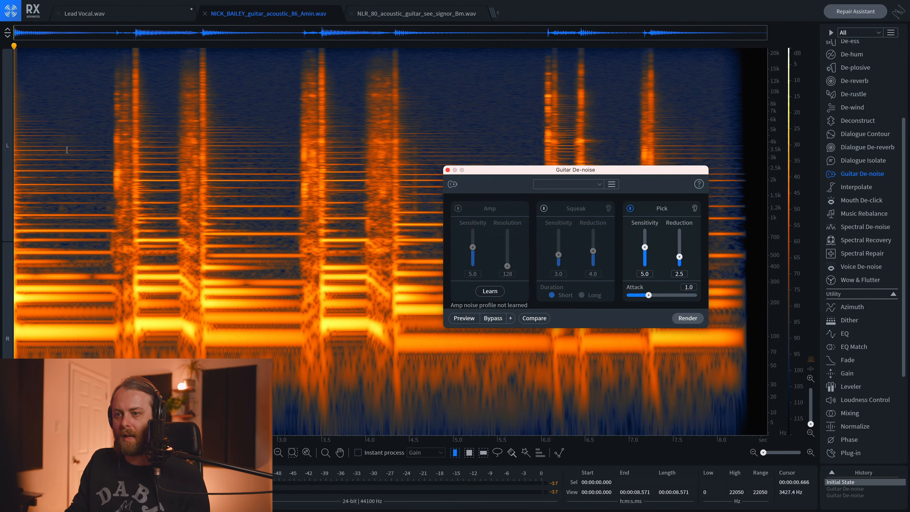
drag(50, 149, 456, 130)
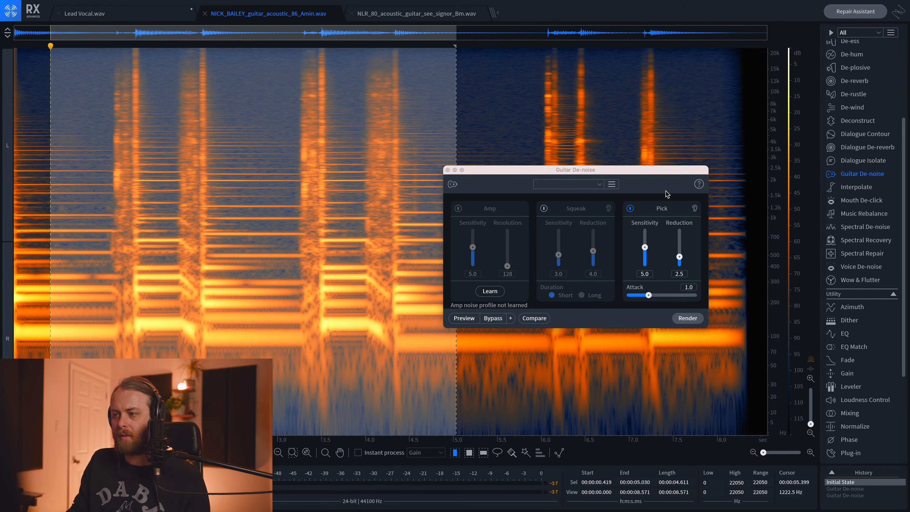
click(630, 208)
click(544, 208)
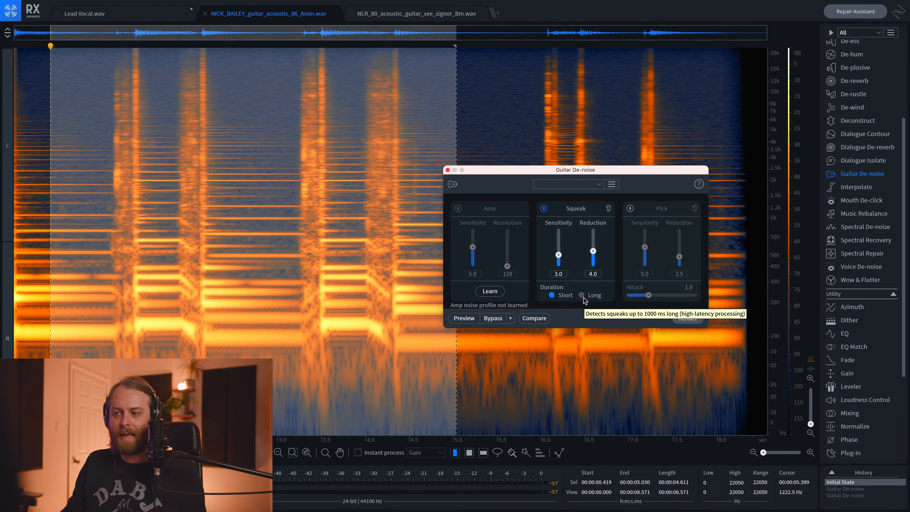
Listen to the unprocessed guitar squeaks from about 0.54 s and from about 5.7 s.
drag(528, 177, 528, 254)
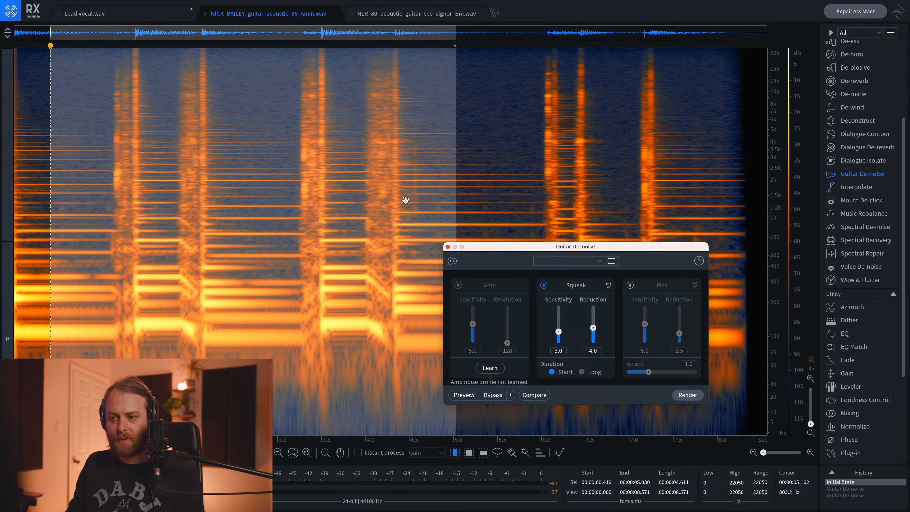
click(405, 195)
click(61, 200)
key(space)
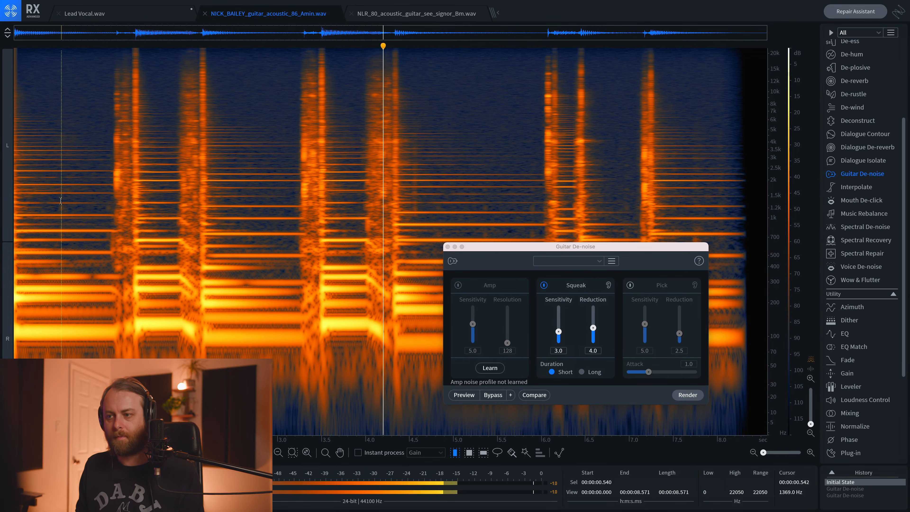
key(space)
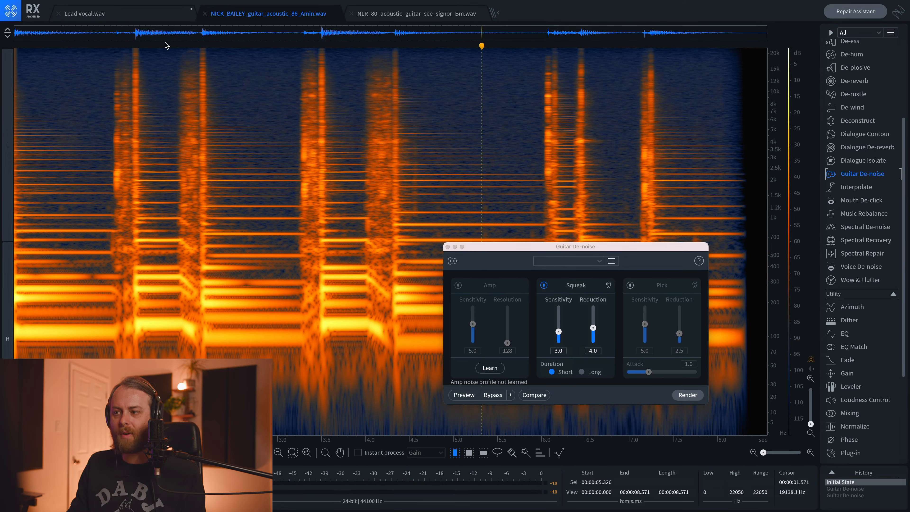
click(514, 144)
key(space)
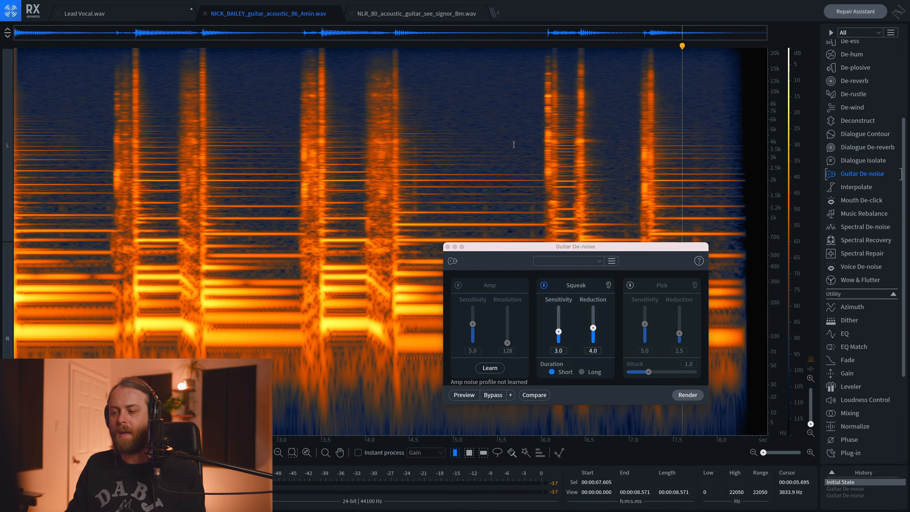
Render Guitar De-noise with the Squeak duration set to Long on the first 5.5 s of the recording.
drag(497, 143, 1, 166)
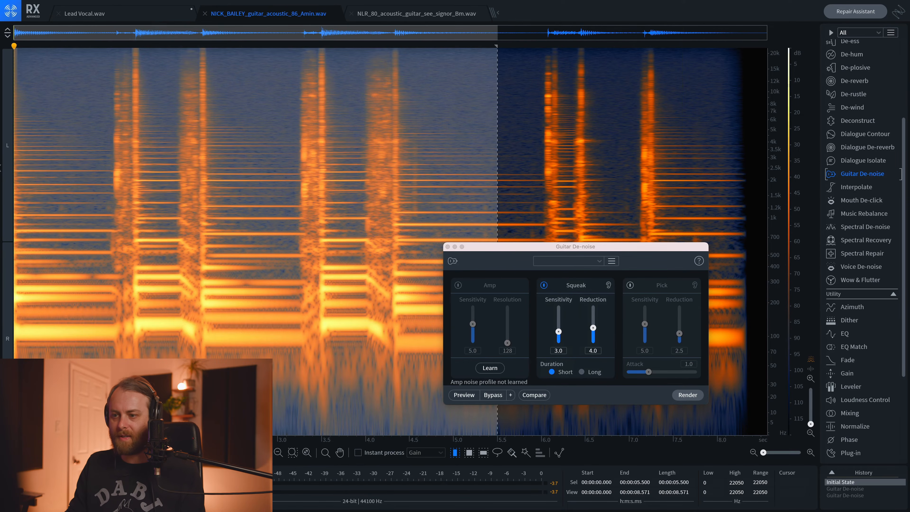
click(581, 372)
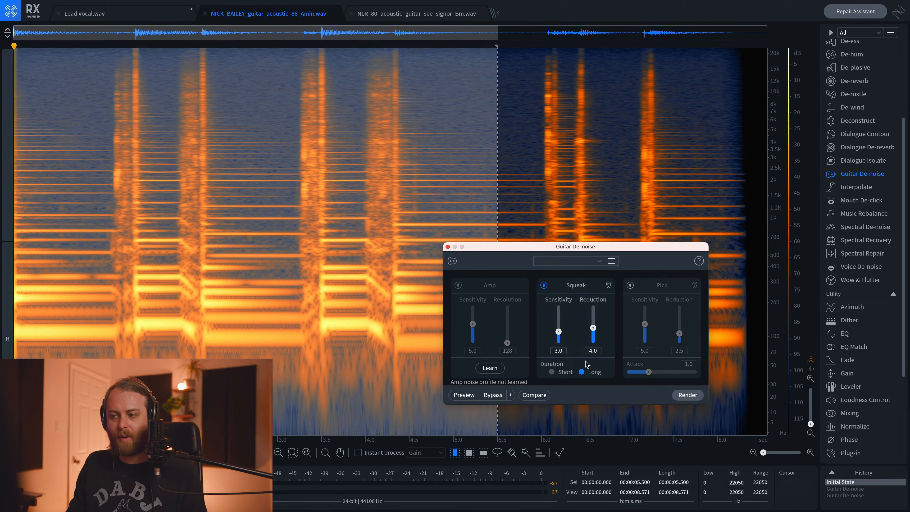
click(677, 395)
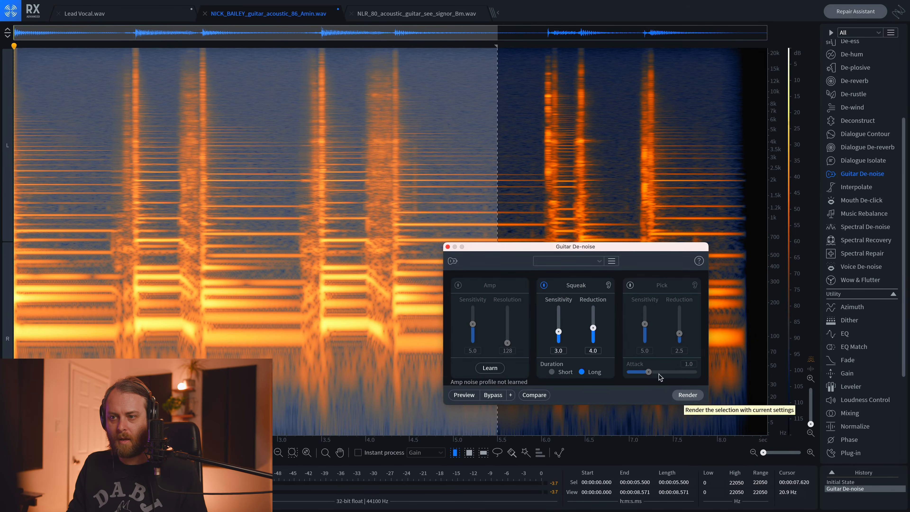
Compare the first squeak reduction with the original by listening with the render undone and then restored.
click(279, 183)
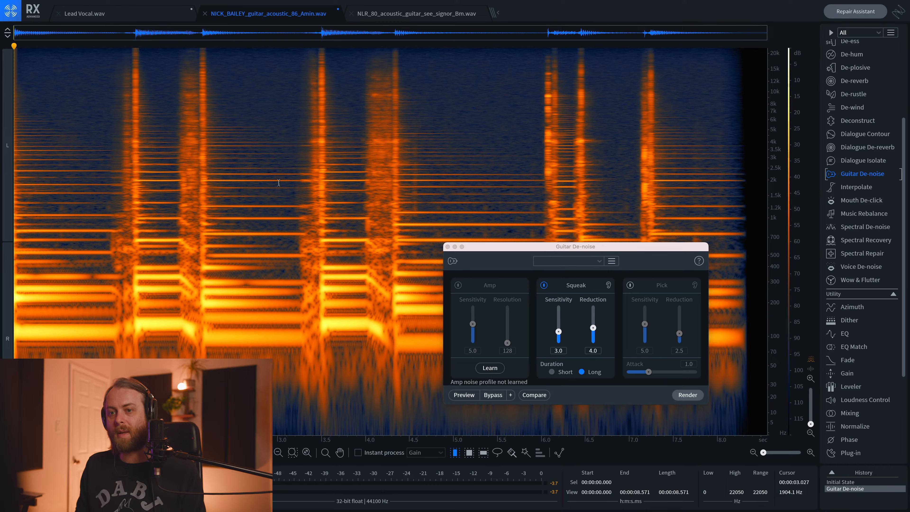
key(super+z)
key(space)
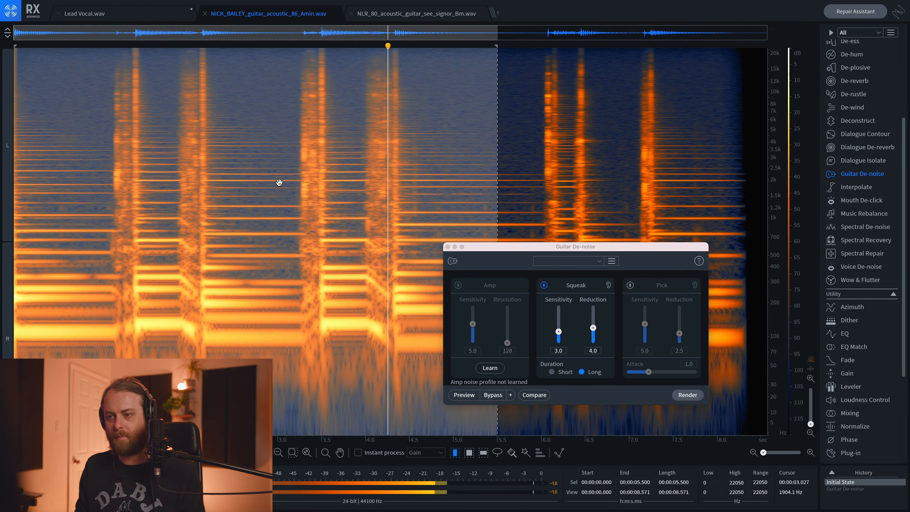
key(space)
key(super+shift+z)
key(space)
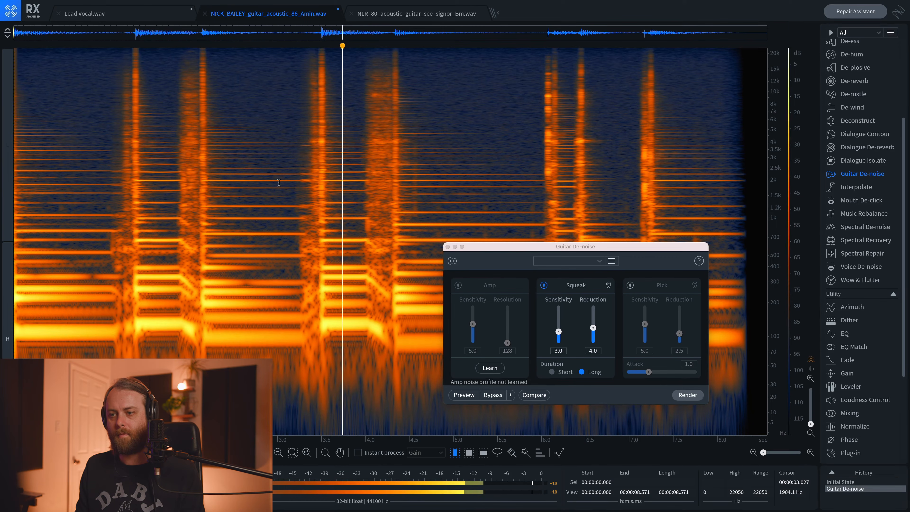
key(space)
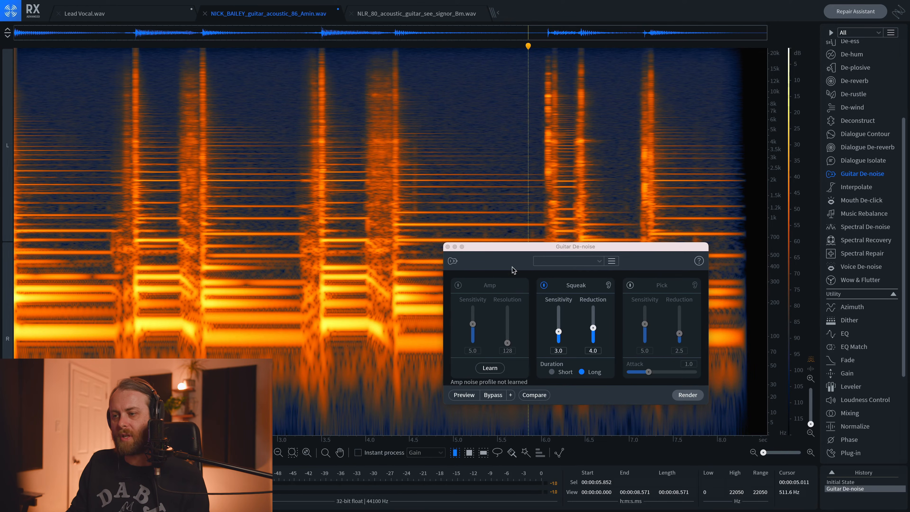
Render Guitar De-noise with the Squeak duration set to Short on the passage from about 5.33 s to 7.81 s.
drag(502, 252, 117, 137)
drag(483, 185, 700, 181)
click(165, 256)
click(309, 282)
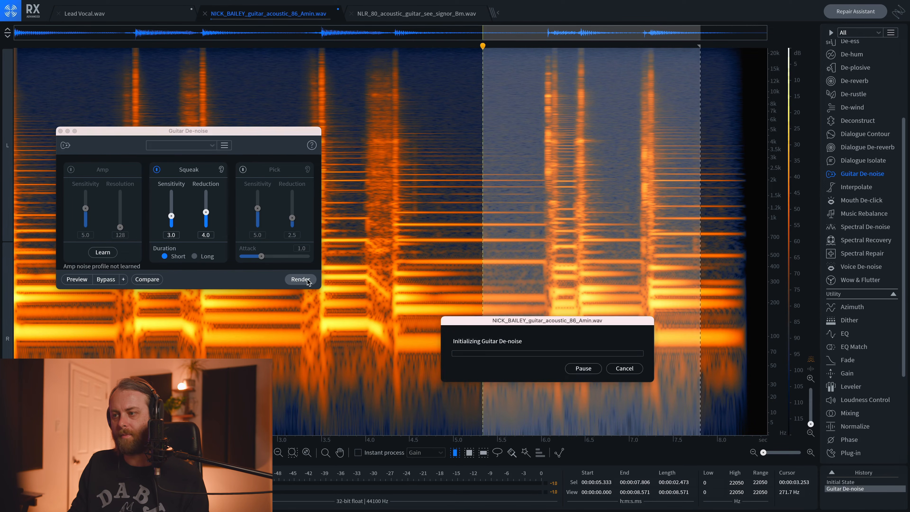
Compare the second squeak reduction with the unprocessed passage by undoing and redoing it, listening from about 4.8 s each time.
click(431, 229)
key(super+z)
click(436, 206)
key(space)
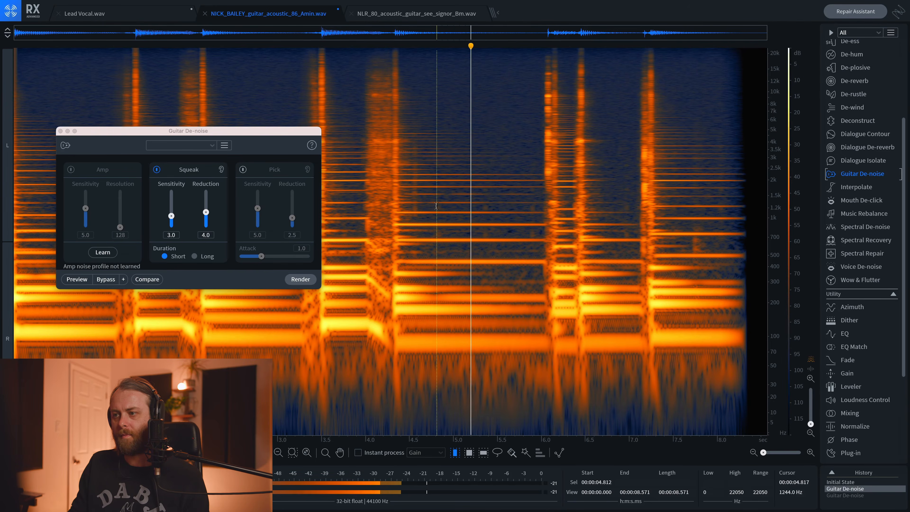
key(space)
key(super+shift+z)
click(441, 179)
key(space)
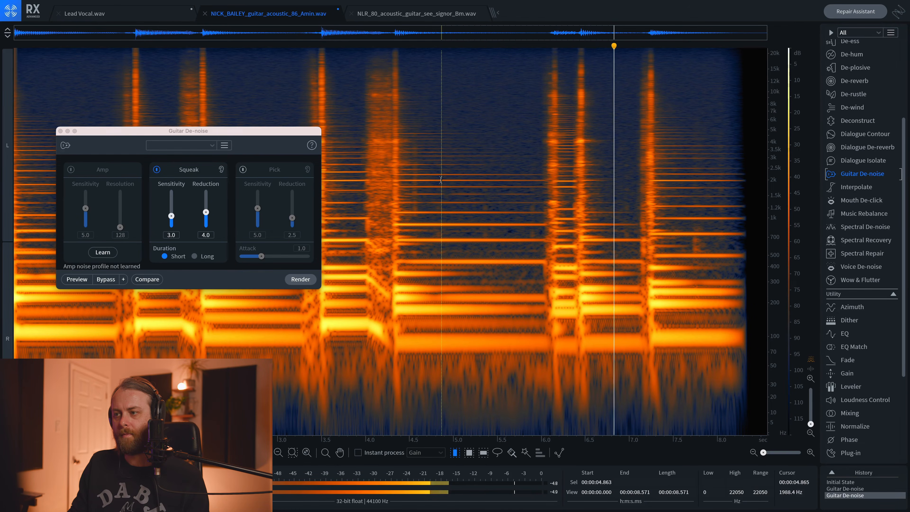
key(space)
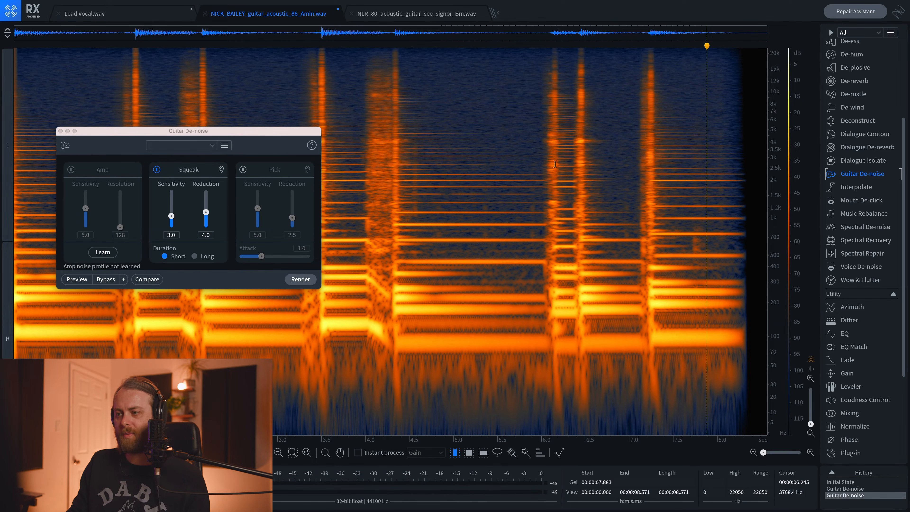
Listen again to the later squeaks with the Short render undone and restored, and close the Guitar De-noise window.
key(super+z)
click(522, 142)
key(space)
key(space)
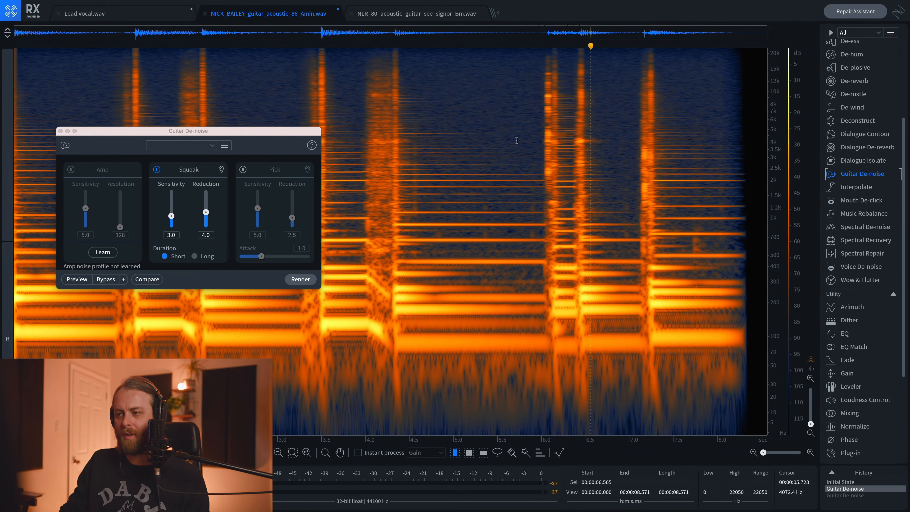
key(super+shift+z)
key(space)
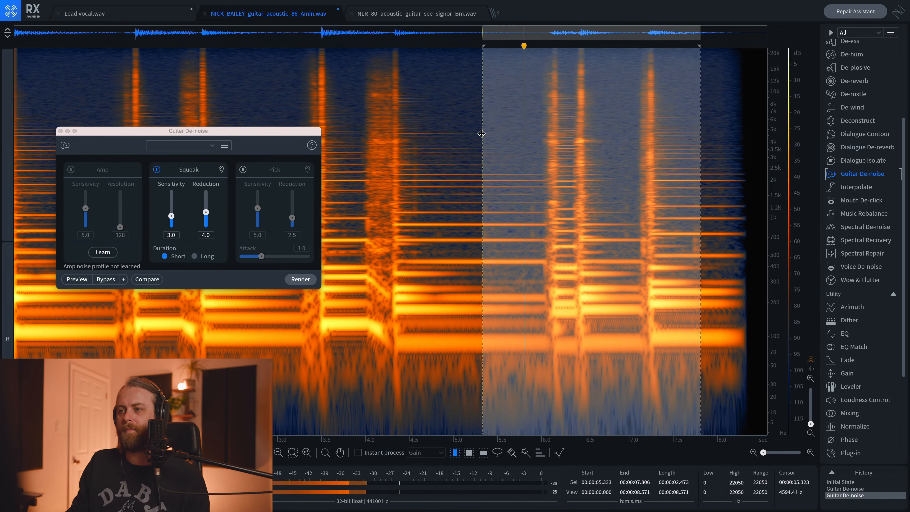
click(465, 134)
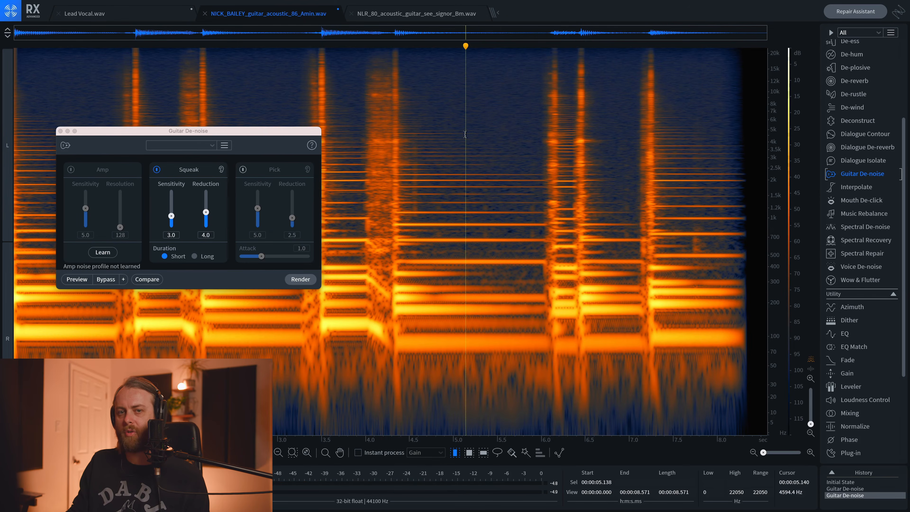
click(60, 131)
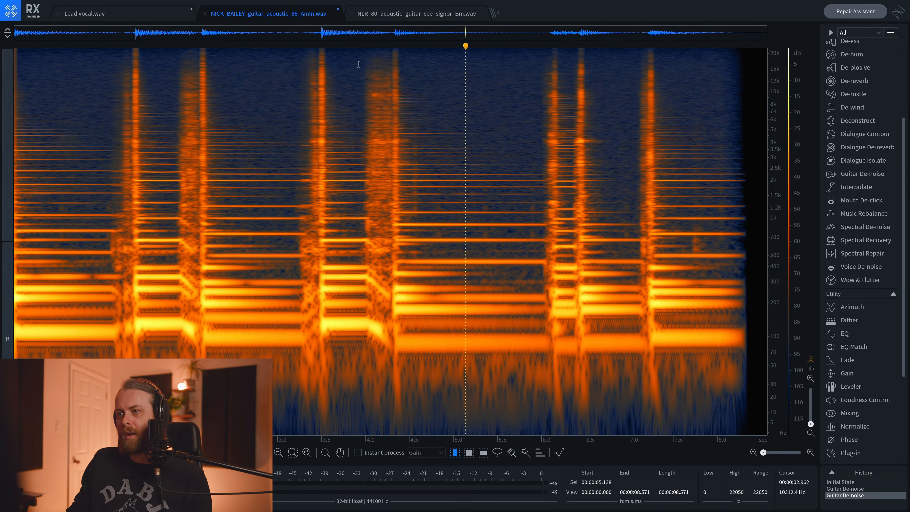
Switch to the NLR_80_acoustic_guitar_see_signor_Bm.wav recording and play it from the beginning.
click(373, 15)
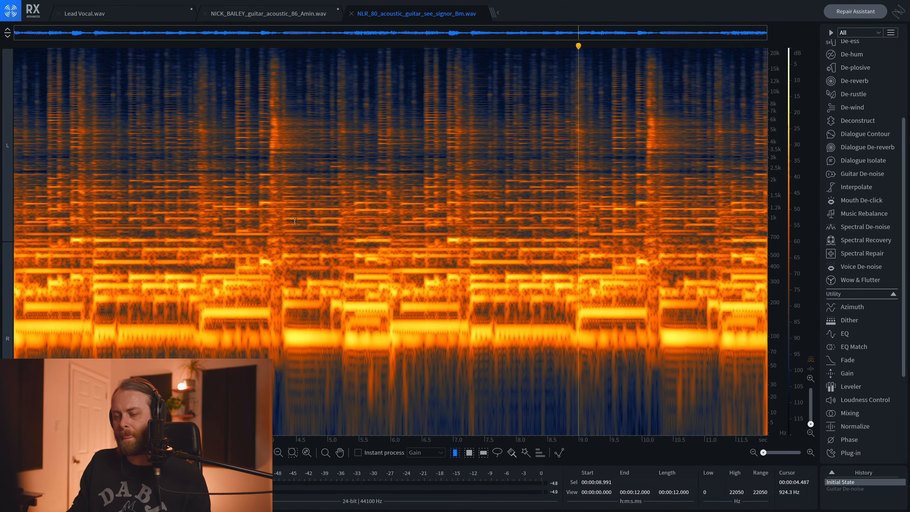
click(297, 218)
key(Return)
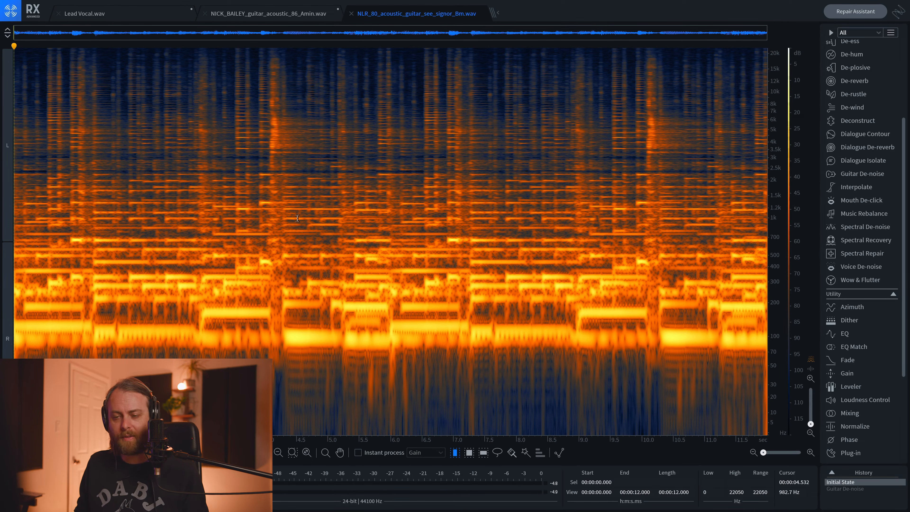
key(space)
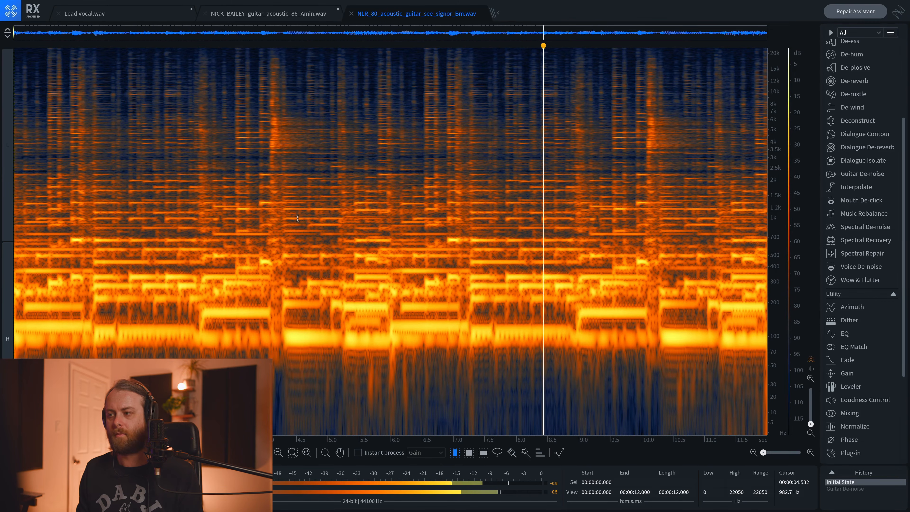
Stop the playback, audition around the squeaks in the spectrogram, and place the playhead at about 2.86 s.
key(space)
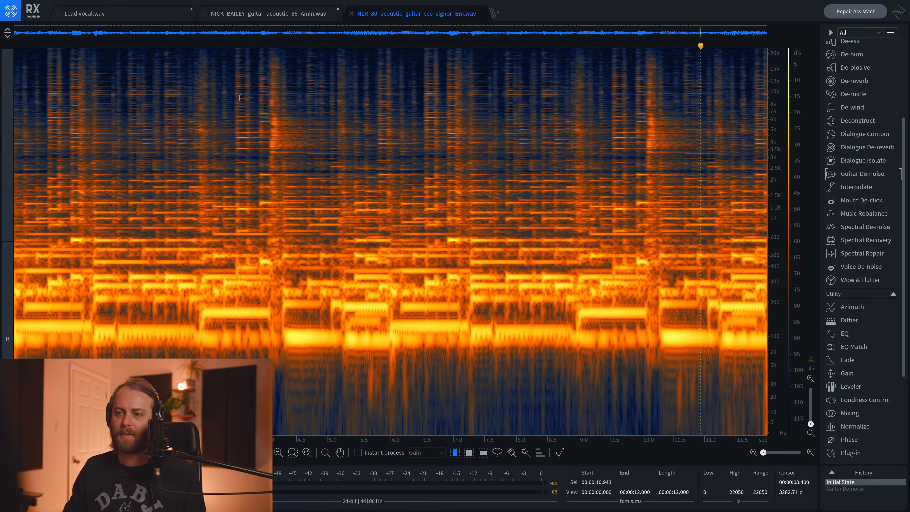
click(260, 69)
key(space)
click(613, 121)
click(194, 143)
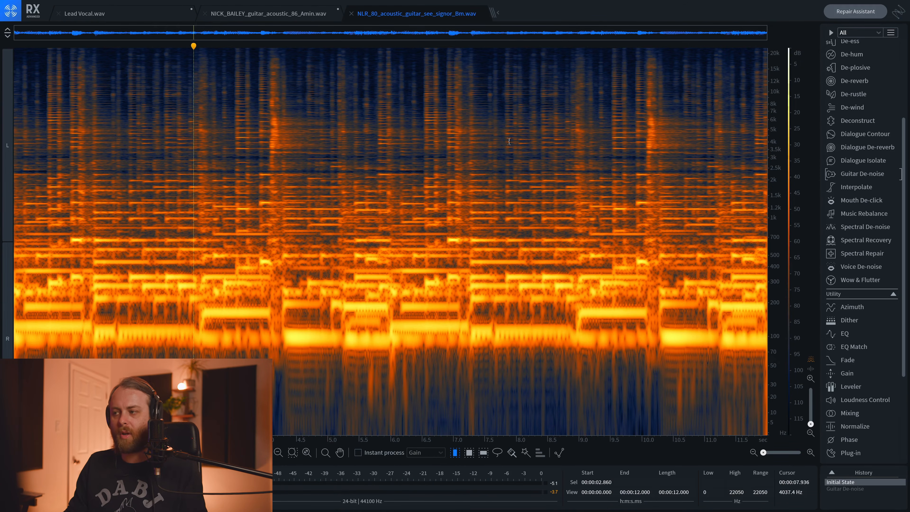
Render Guitar De-noise on the whole recording with Squeak at Sensitivity 3.0, Reduction 4.0 and Short duration.
click(860, 174)
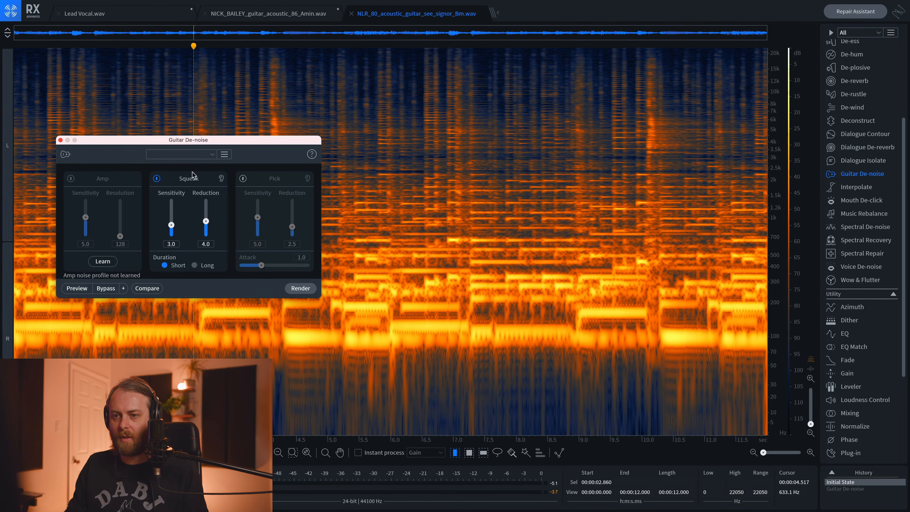
drag(191, 145, 375, 245)
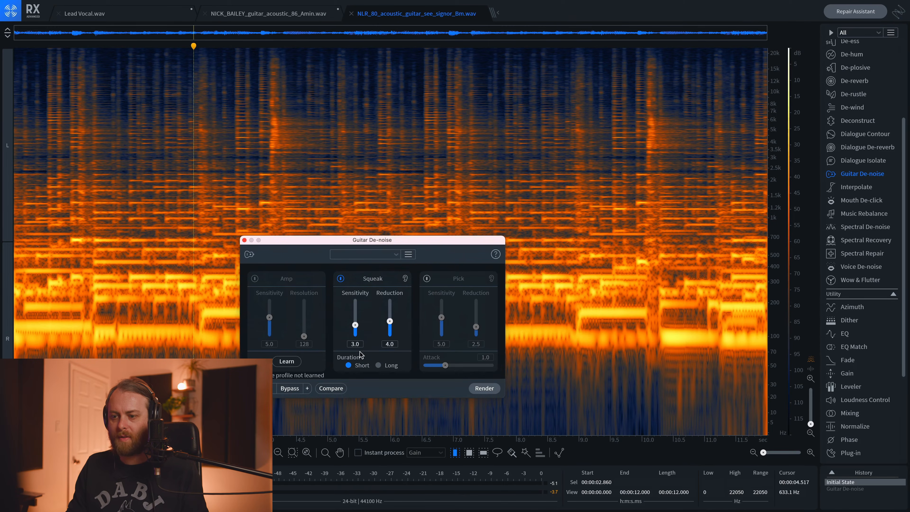
click(480, 390)
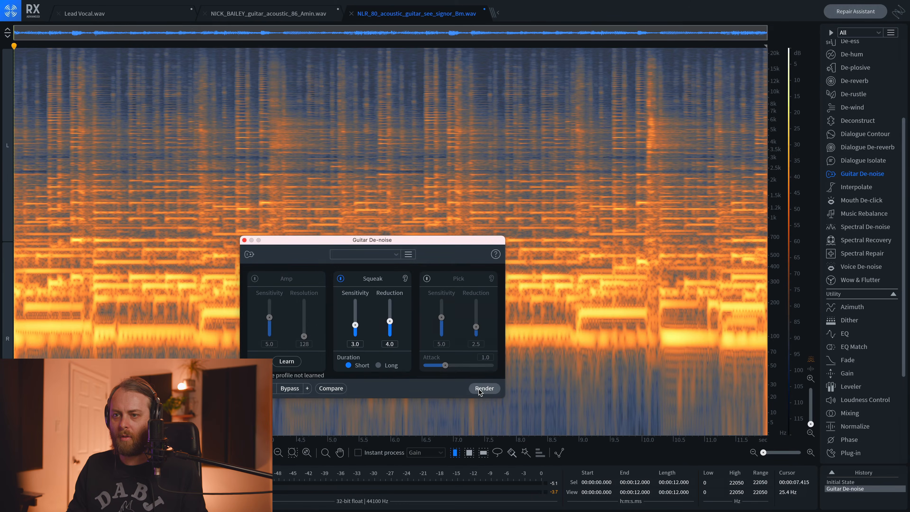
Compare the spectrogram with and without the squeak reduction by undoing and redoing the render.
key(super+z)
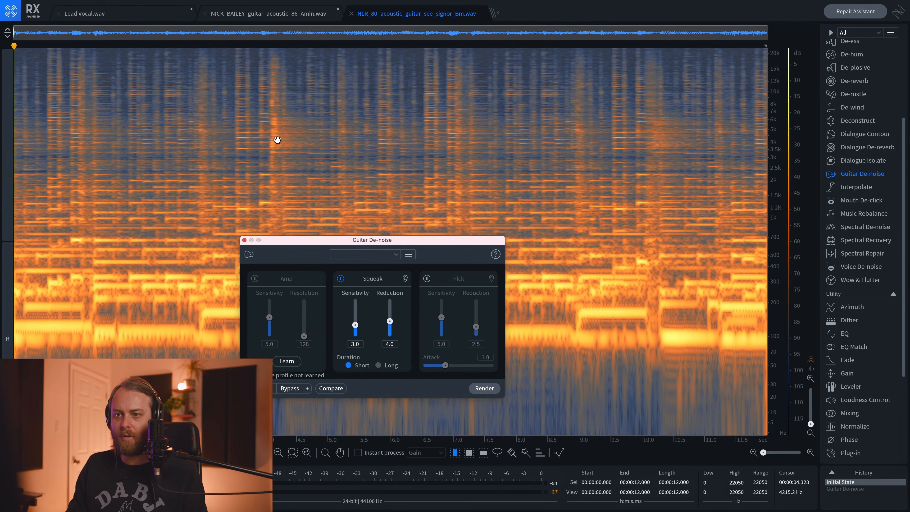
key(super+shift+z)
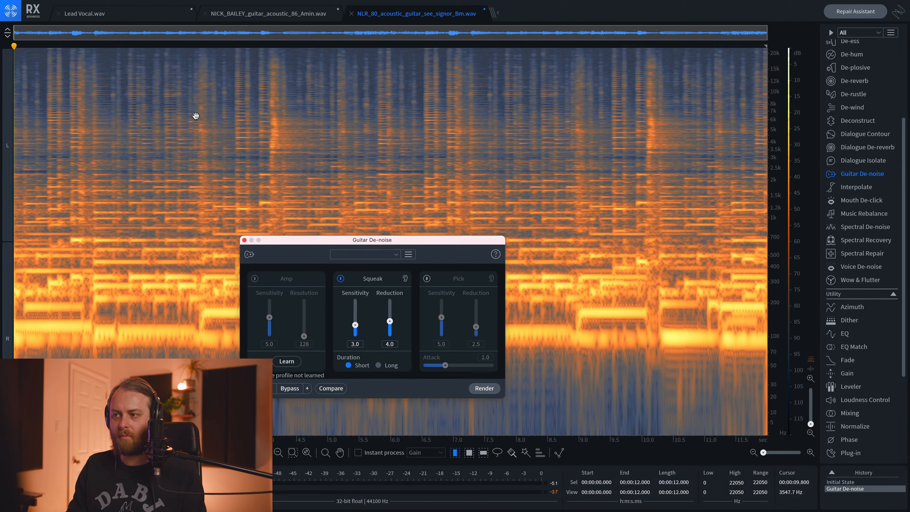
key(super+z)
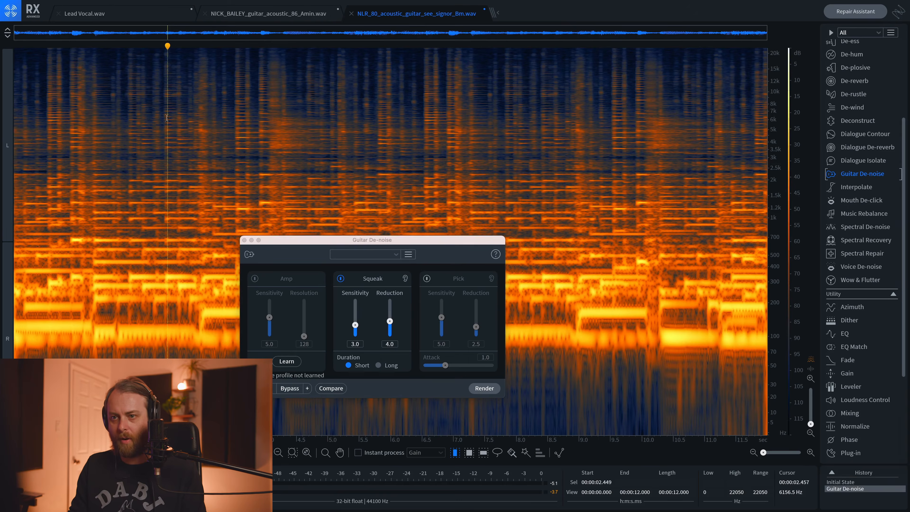
Listen to the recording unprocessed and with the squeak reduction restored, undo the render again and clear the selection.
key(space)
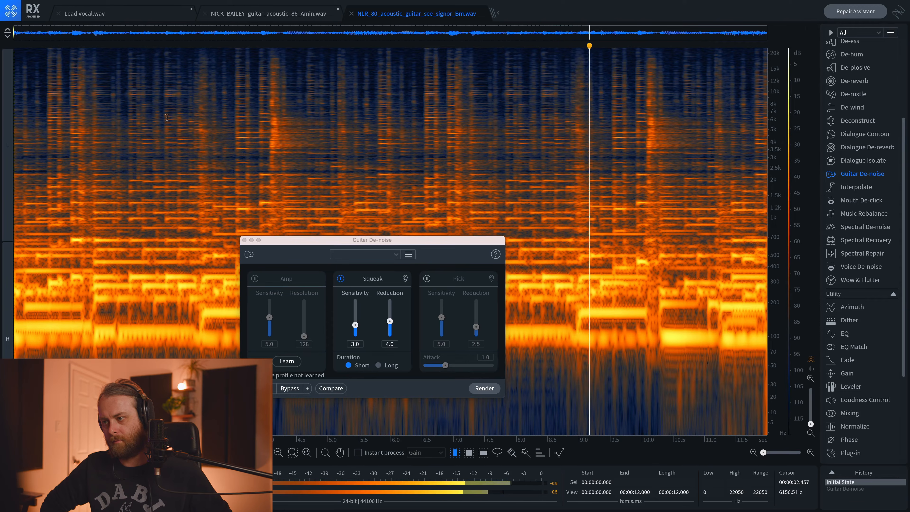
key(space)
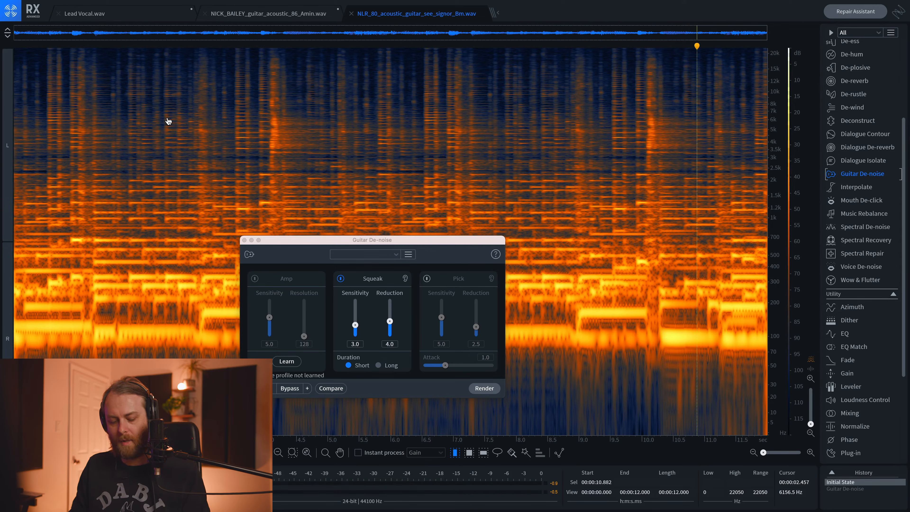
key(super+shift+z)
key(space)
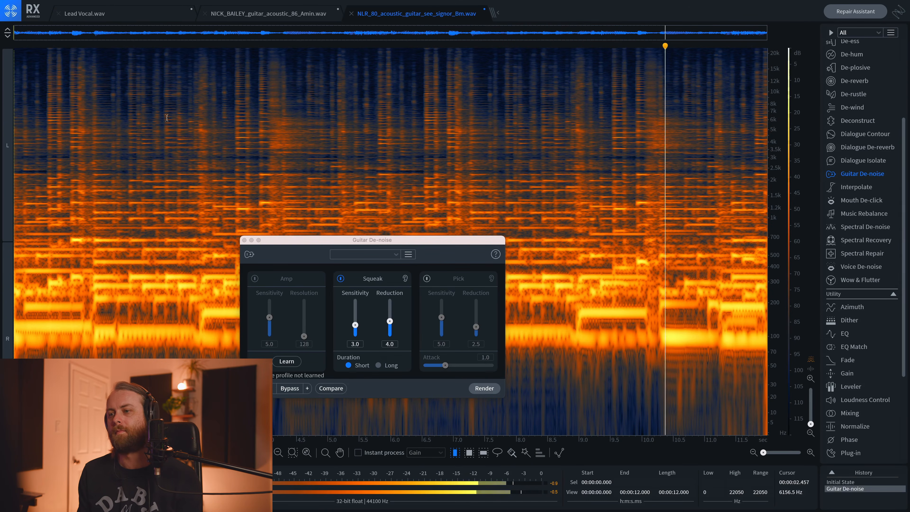
key(space)
key(super+z)
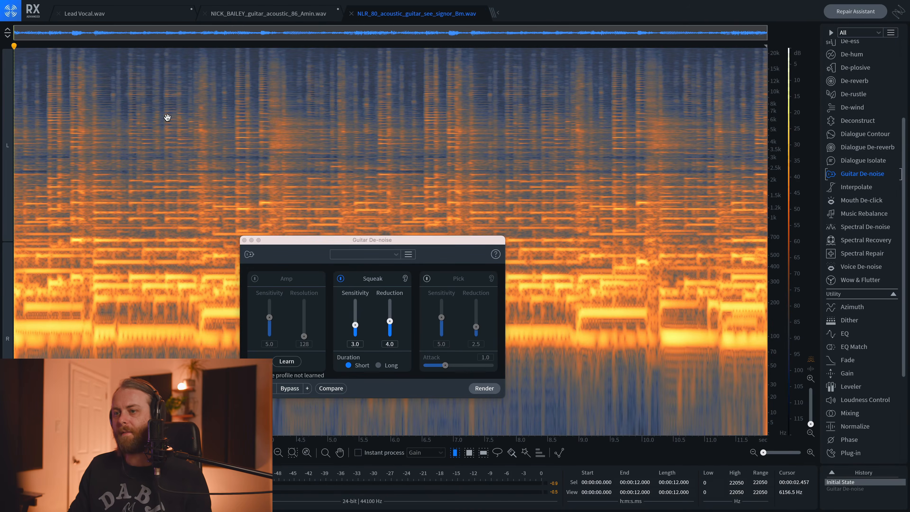
click(167, 118)
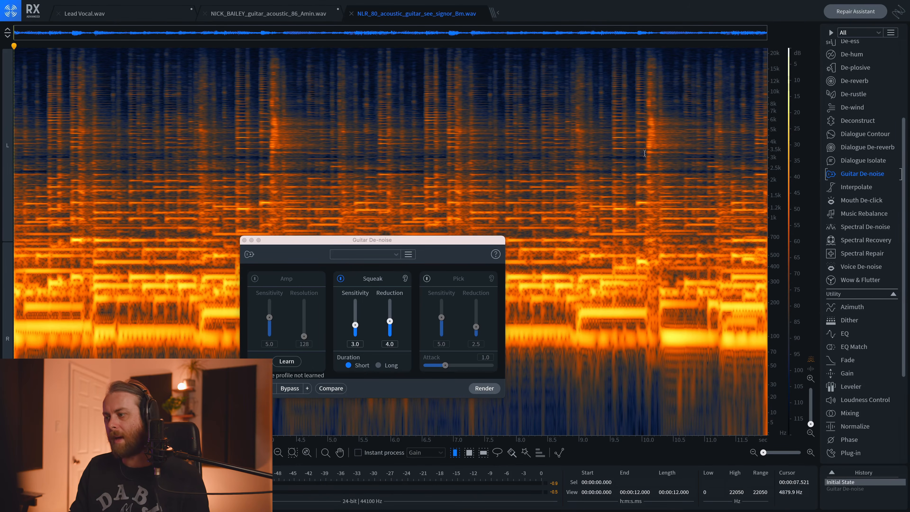
Open the Plug-in module with Neutron Pro's compressor and preview the unprocessed guitar through it.
scroll(851, 427, down, 2)
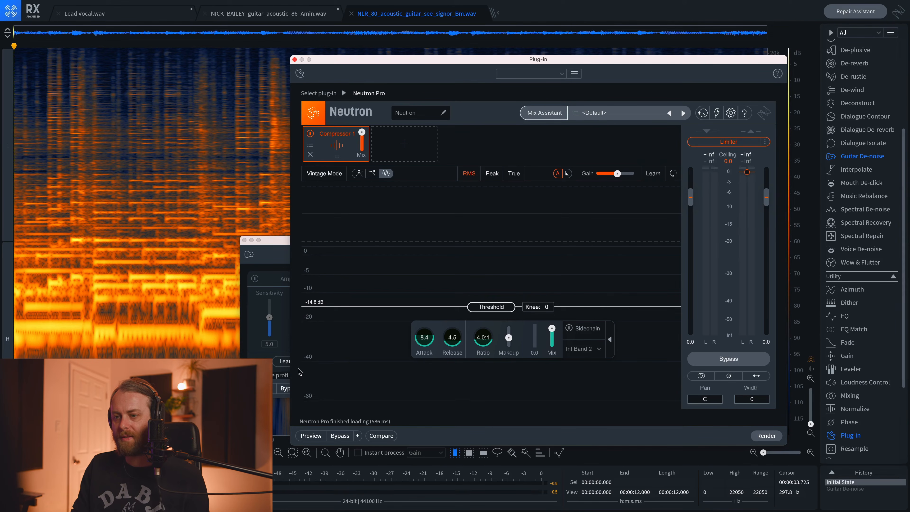
drag(366, 64, 312, 51)
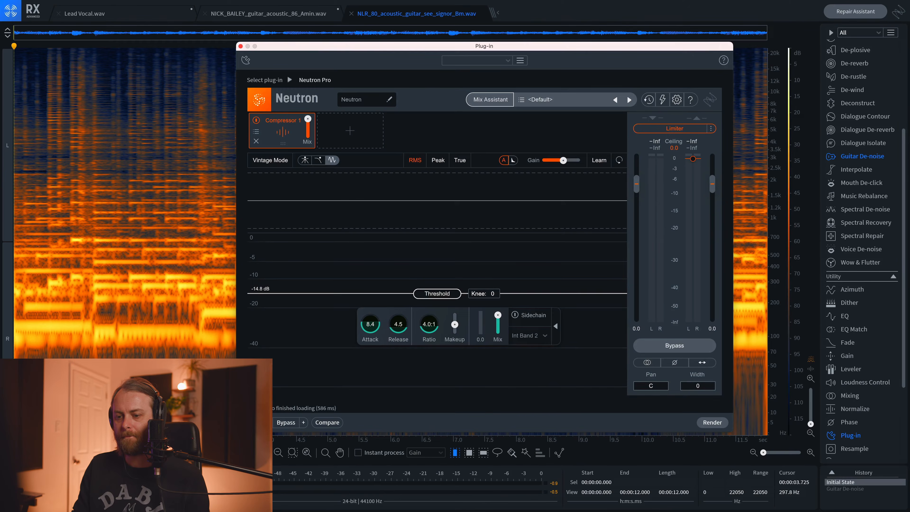
click(257, 422)
drag(399, 49, 409, 191)
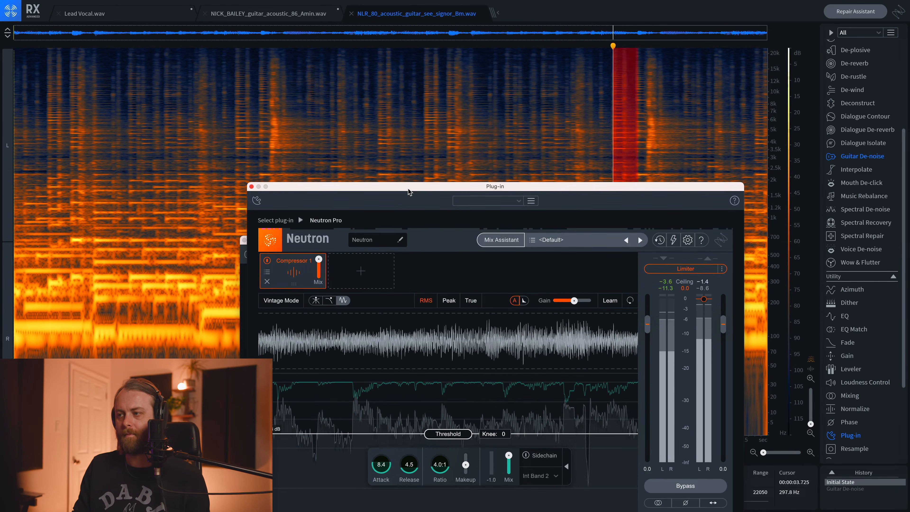
drag(410, 191, 465, 410)
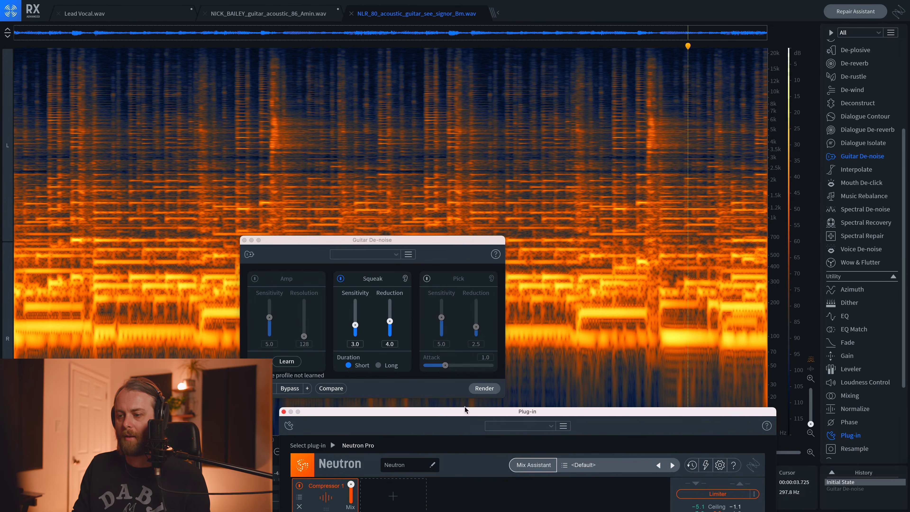
Render Guitar De-noise on the whole recording again and preview the result through Neutron Pro's compressor.
click(484, 388)
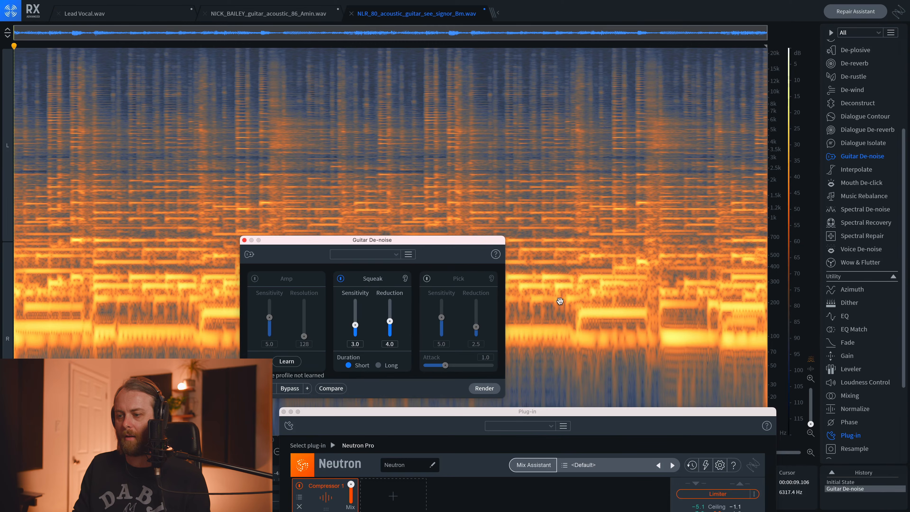
drag(536, 416, 448, 137)
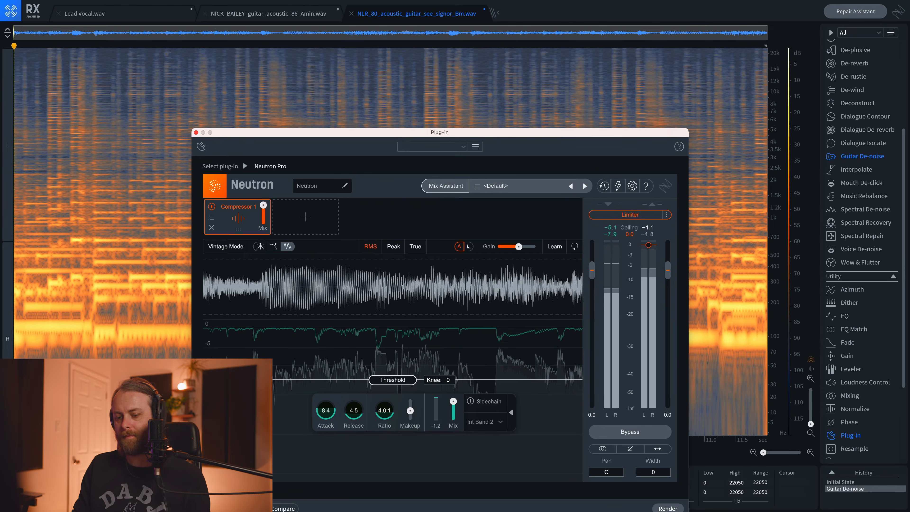
click(215, 508)
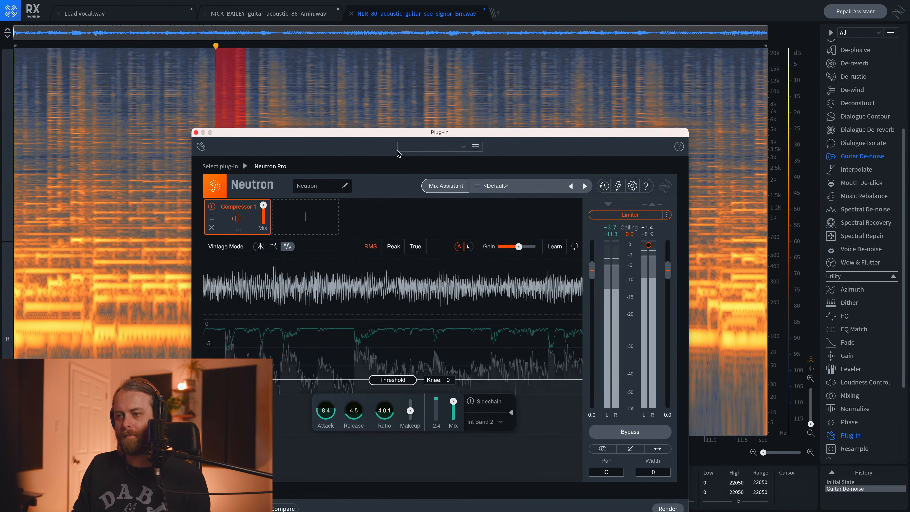
drag(391, 137, 395, 265)
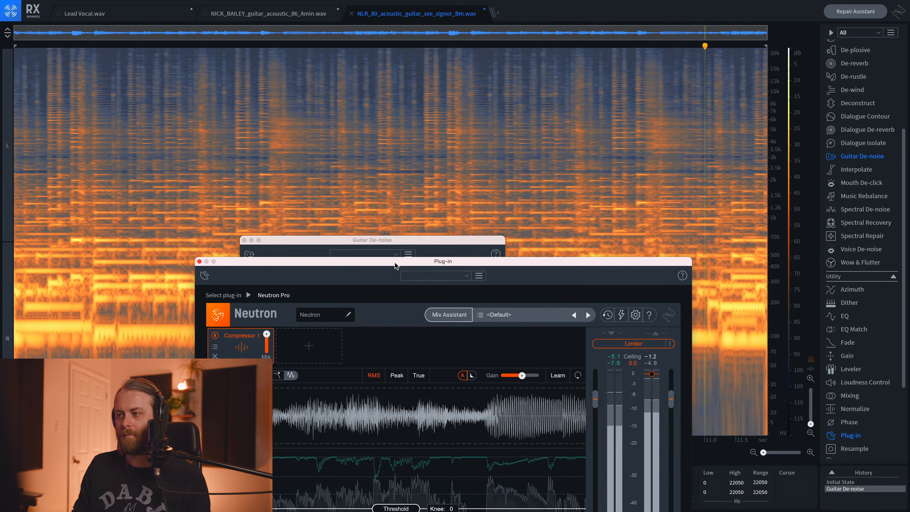
drag(395, 265, 382, 101)
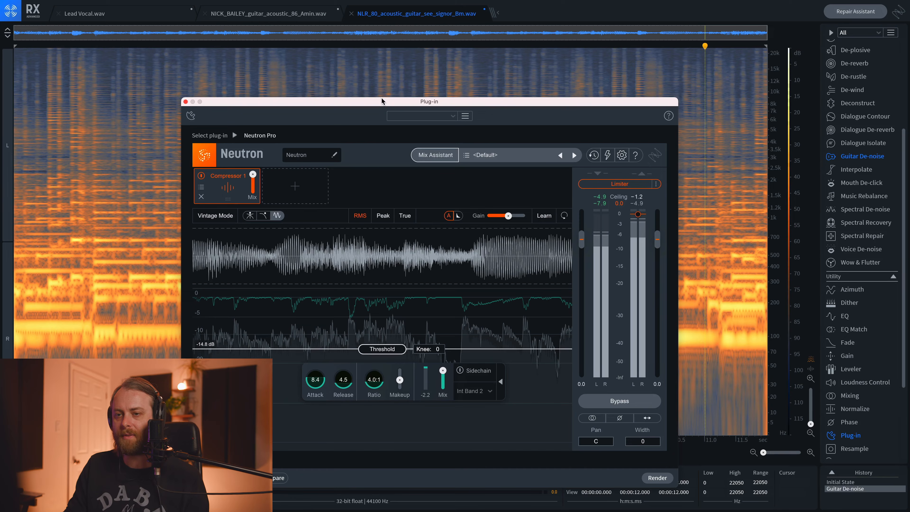
Close the Plug-in and Guitar De-noise windows and clear the full-length selection, placing the playhead at about 3.69 s.
click(185, 101)
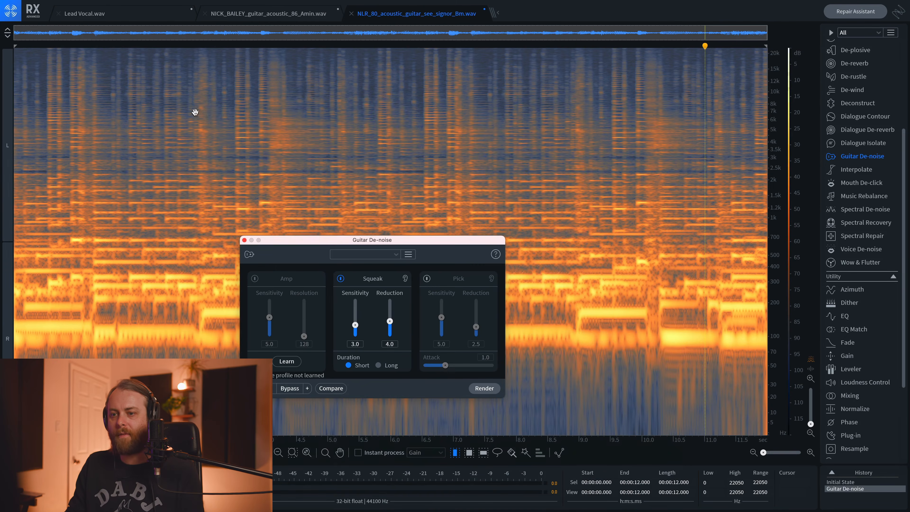
click(244, 240)
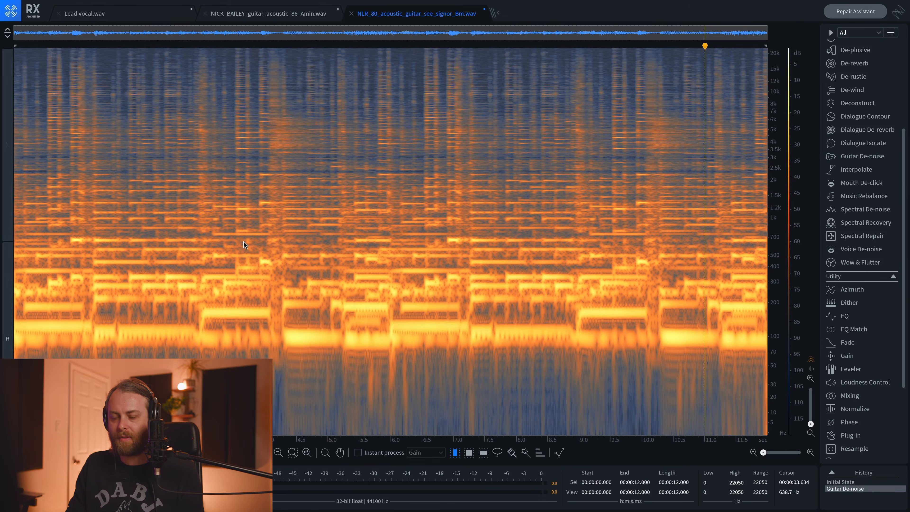
click(245, 194)
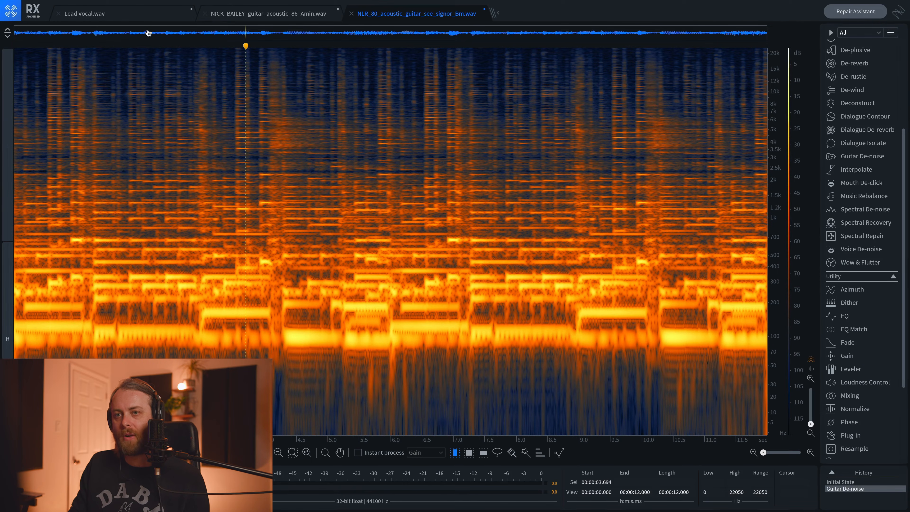
Switch to the guitar_acoustic_86_Amin recording and play it from the beginning to about 5.36 s.
click(142, 18)
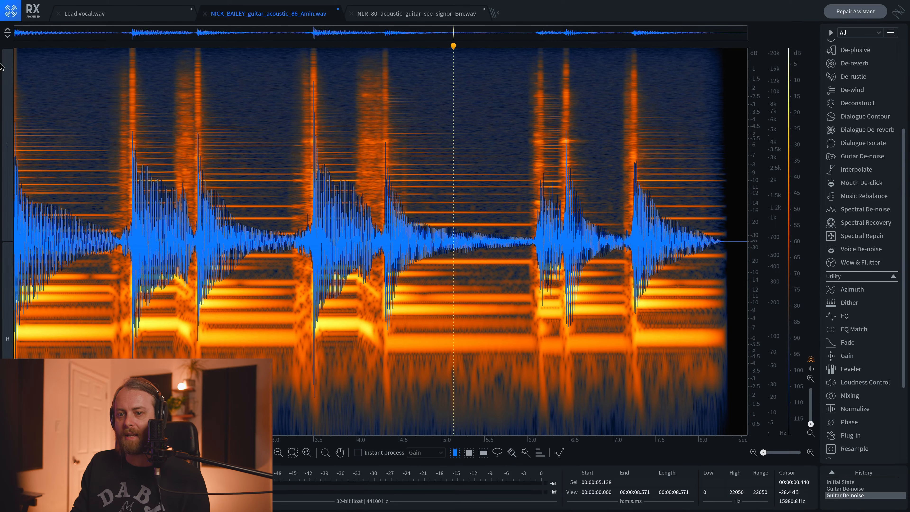
click(371, 291)
key(Home)
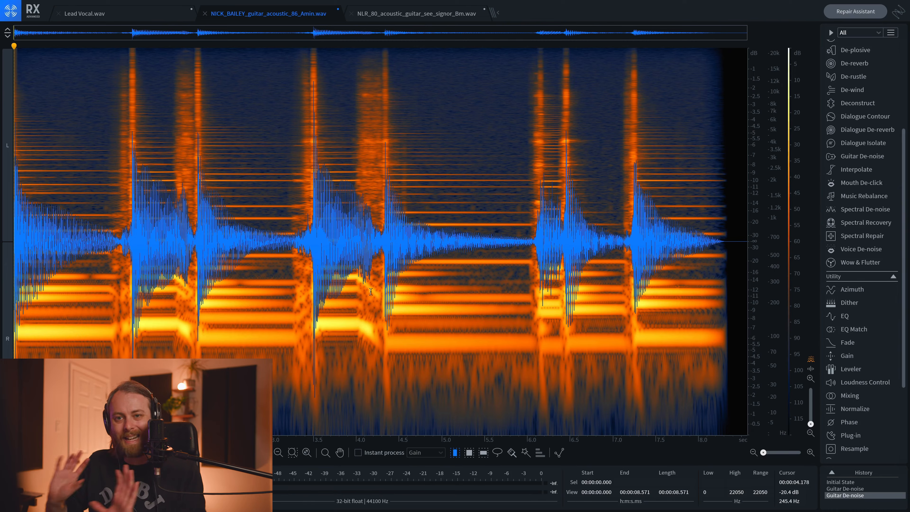
key(space)
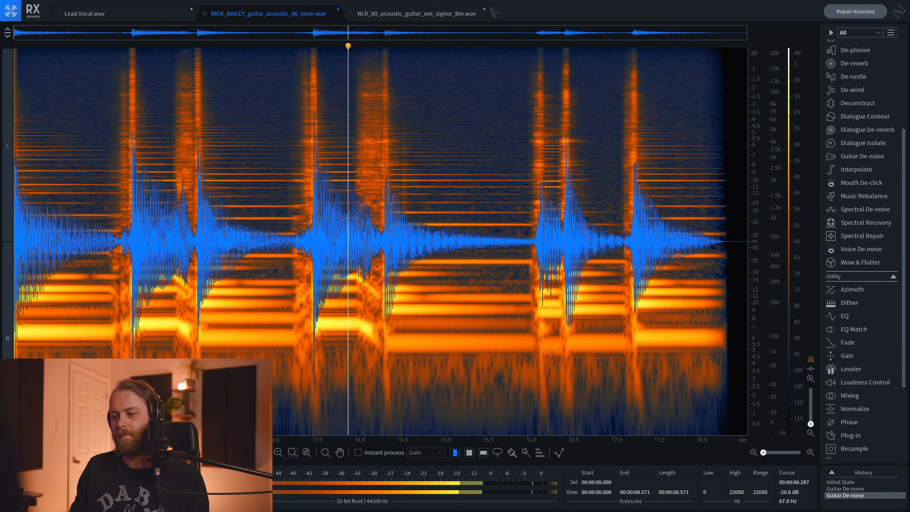
key(space)
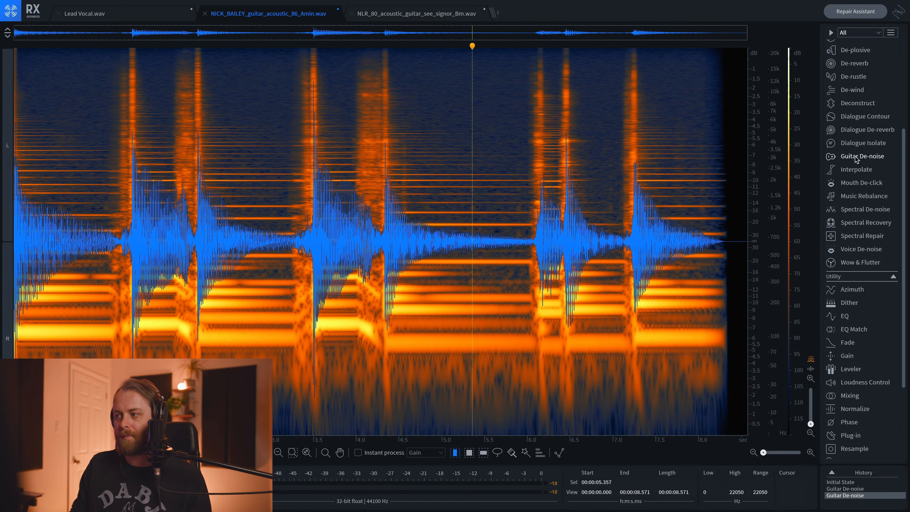
Look over the settings of the Dialogue Isolate and Voice De-noise modules, closing each one.
click(854, 145)
drag(644, 197, 310, 146)
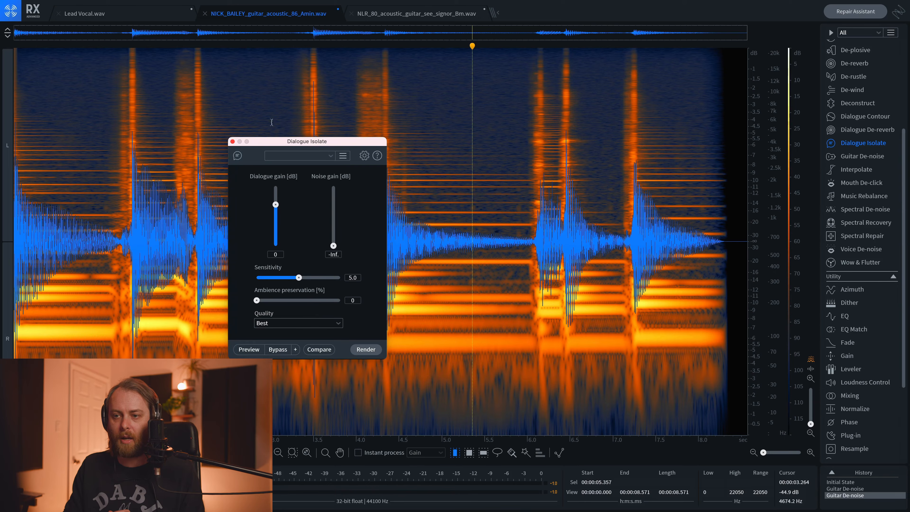
click(232, 141)
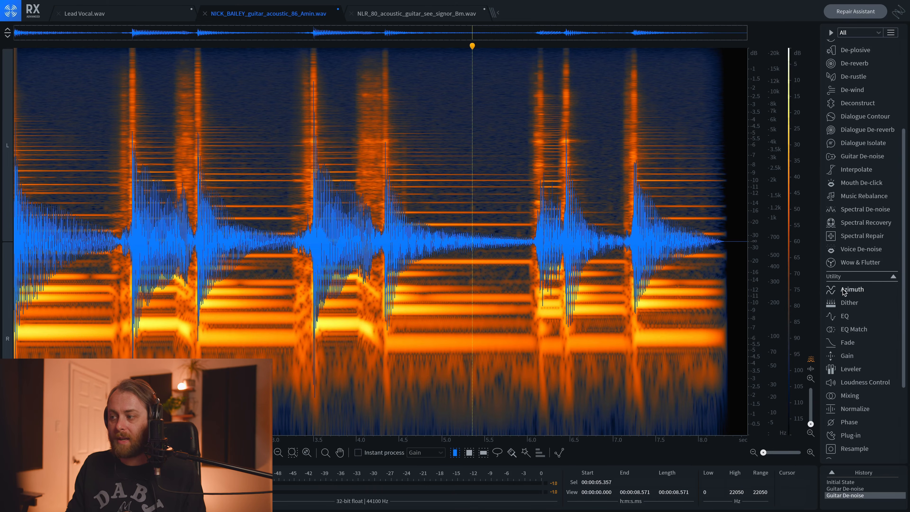
click(857, 251)
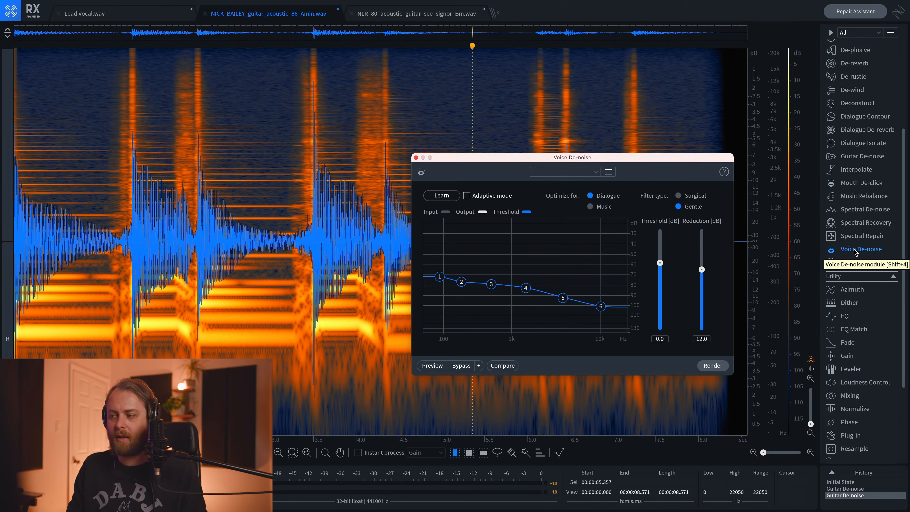
click(854, 250)
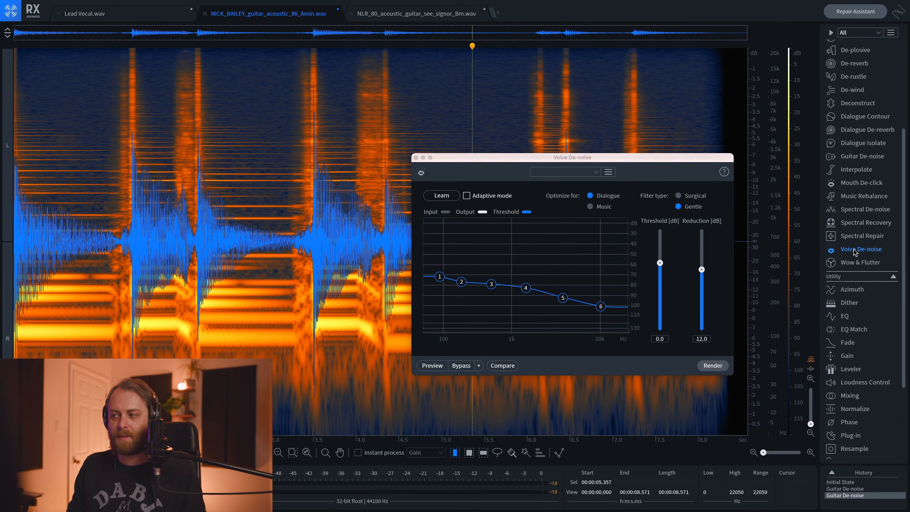
Open the Spectral De-noise module and place its window over the middle of the spectrogram.
click(856, 212)
drag(516, 128, 107, 48)
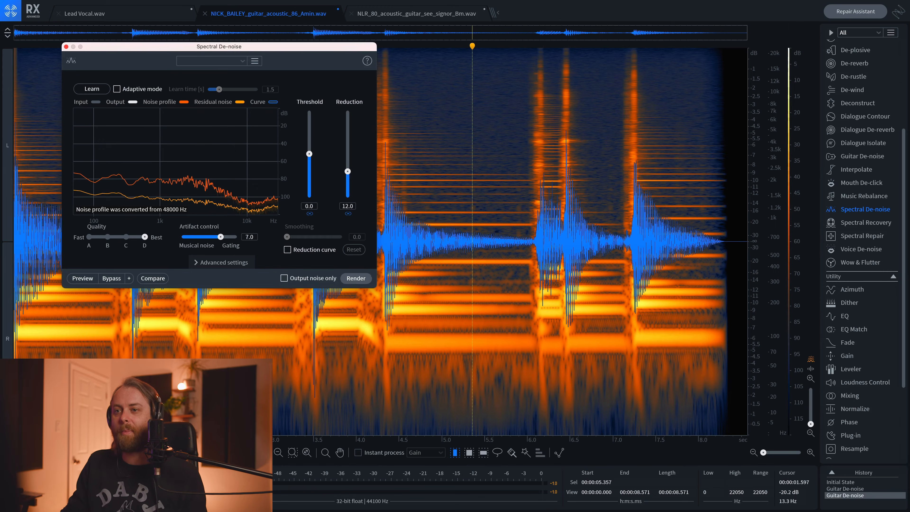
drag(198, 49, 324, 188)
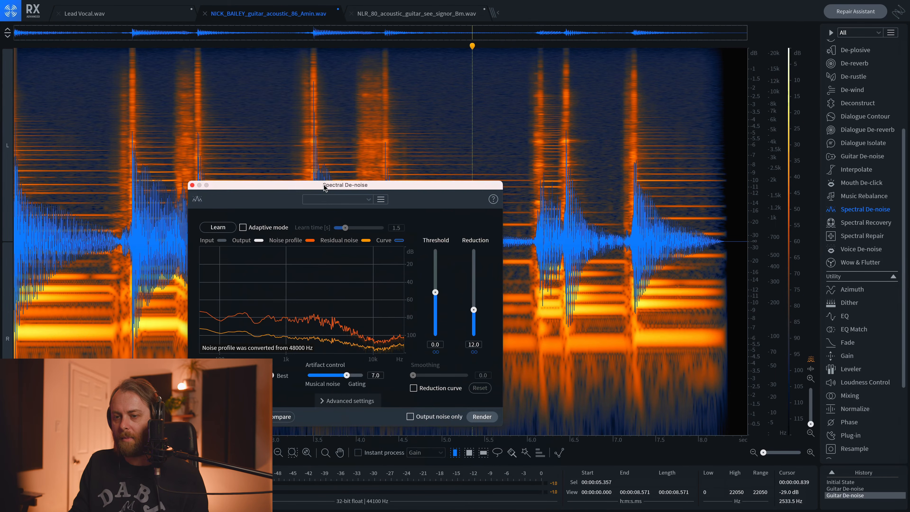
Turn on Adaptive mode in Spectral De-noise and preview the guitar recording from its start to about 8 s.
click(242, 228)
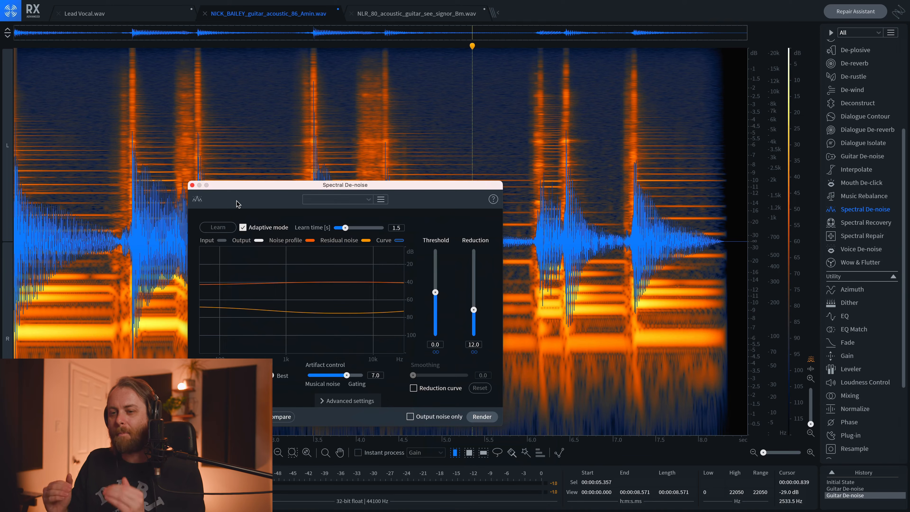
click(106, 302)
key(Home)
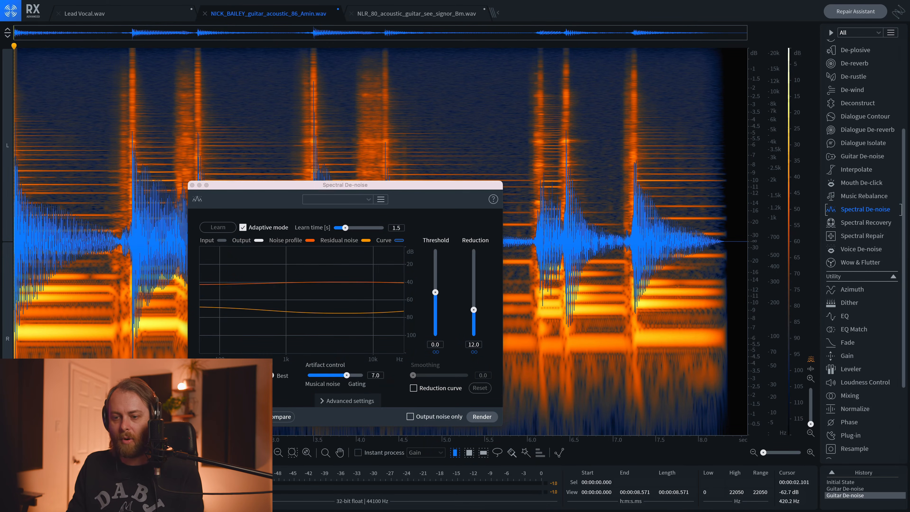
click(214, 416)
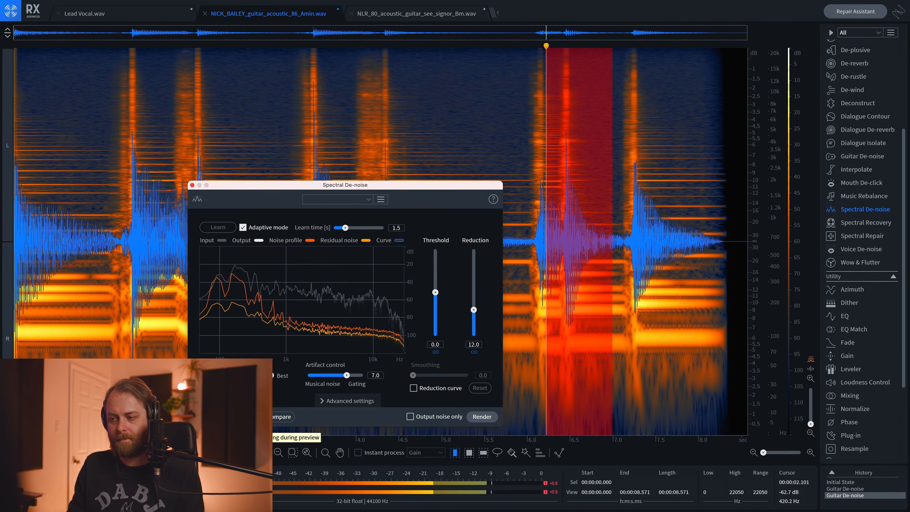
key(space)
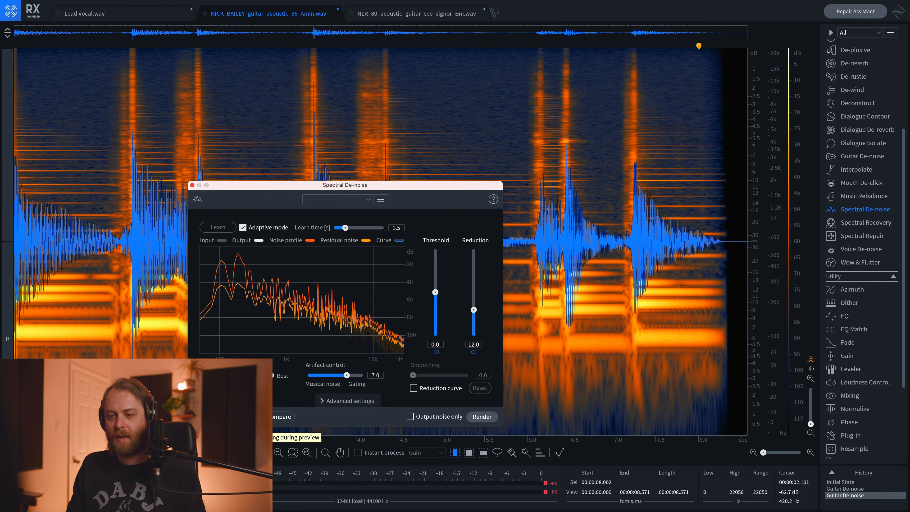
Preview the guitar with Spectral De-noise again from the beginning, stopping at about 5.04 s.
click(149, 276)
key(Return)
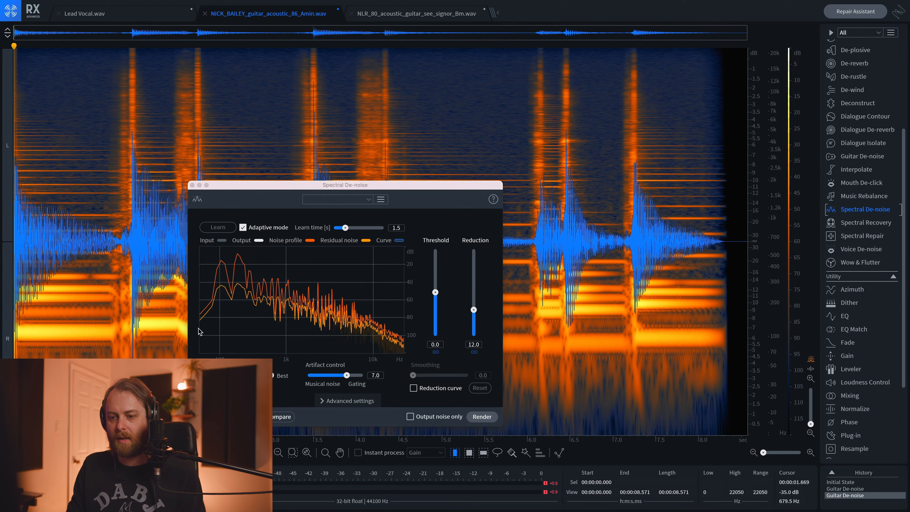
key(space)
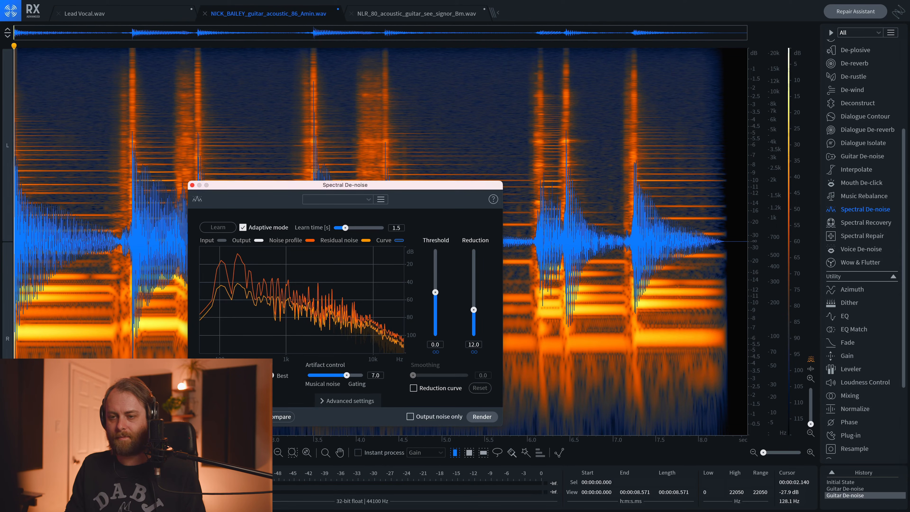
key(space)
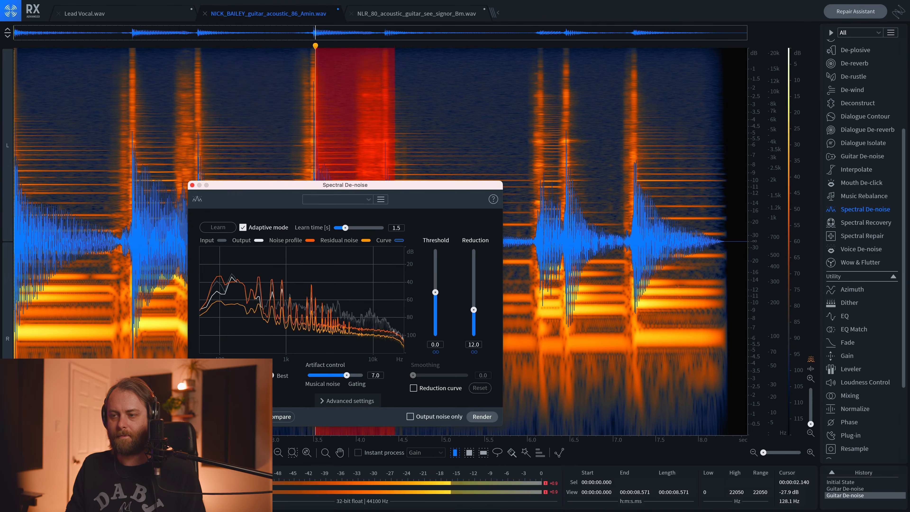
key(space)
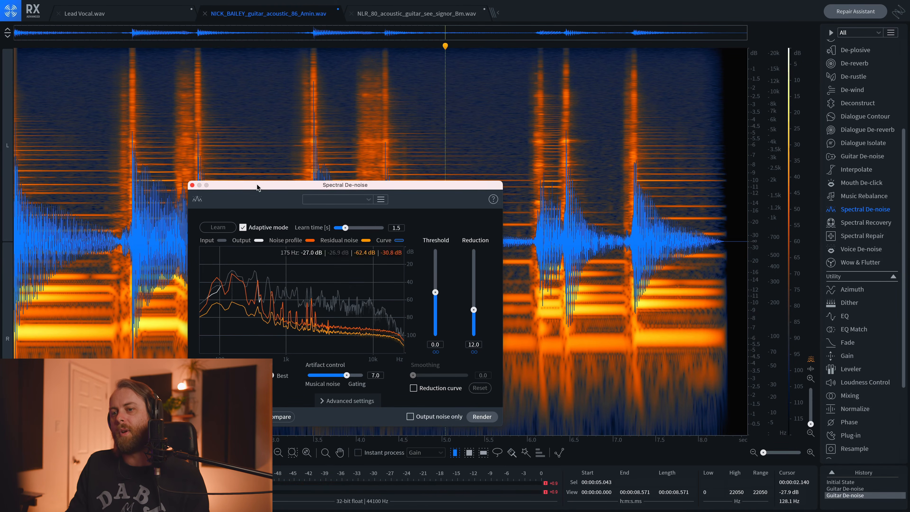
Move the Spectral De-noise window aside and make a time-frequency selection of the low noise below about 63 Hz, from about 4.43 to 6.07 s.
drag(250, 182, 60, 33)
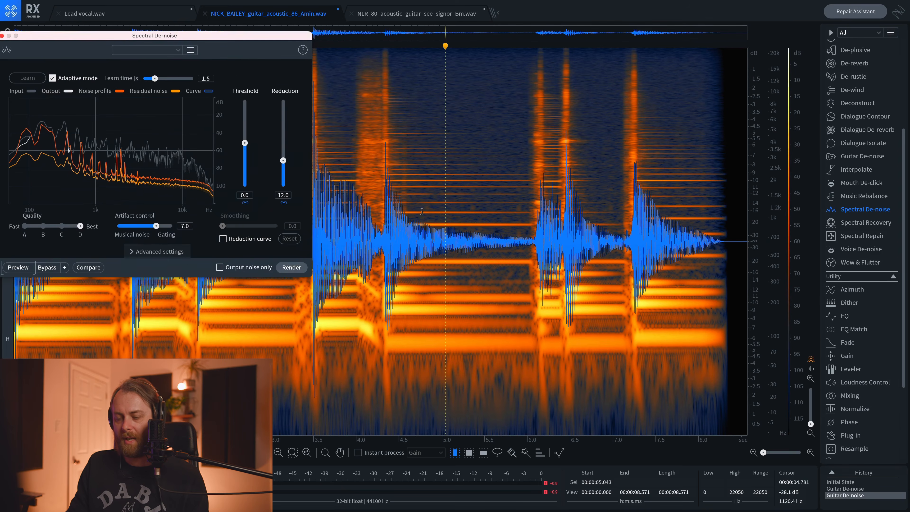
scroll(421, 392, up, 3)
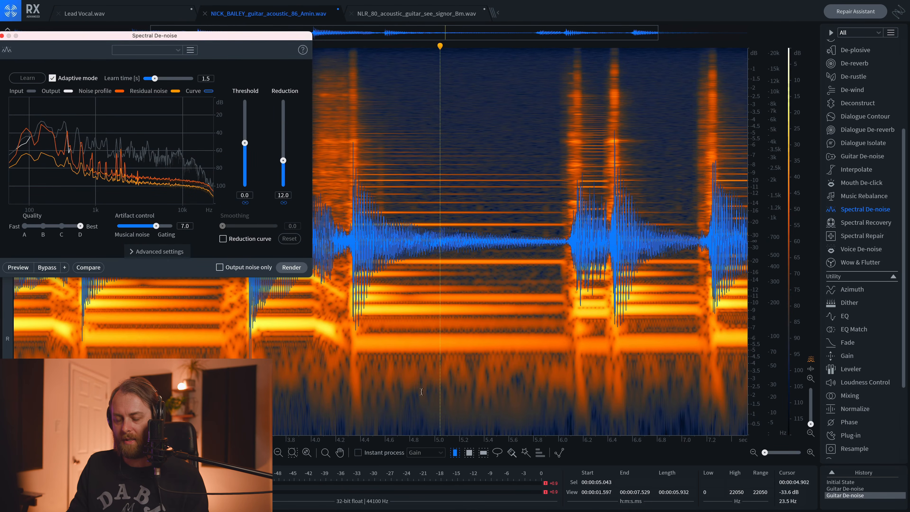
click(545, 492)
drag(254, 40, 480, 83)
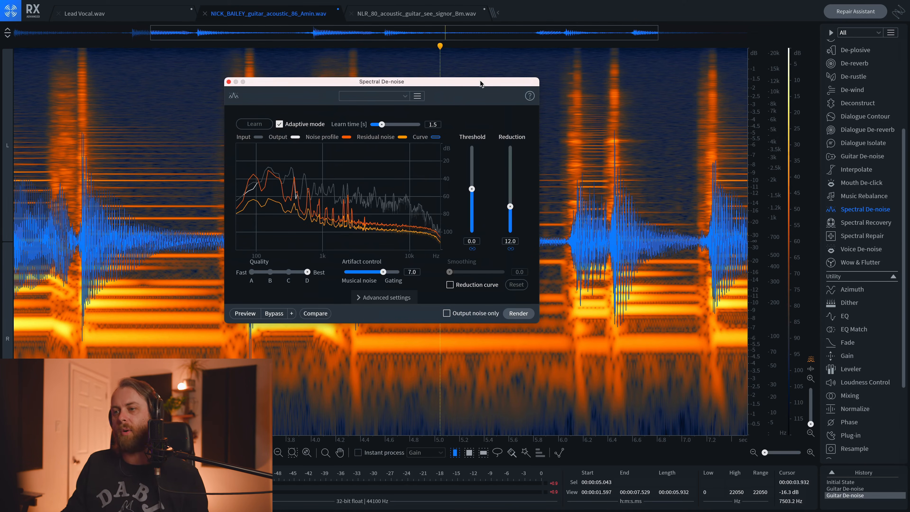
drag(479, 82, 185, 35)
key(r)
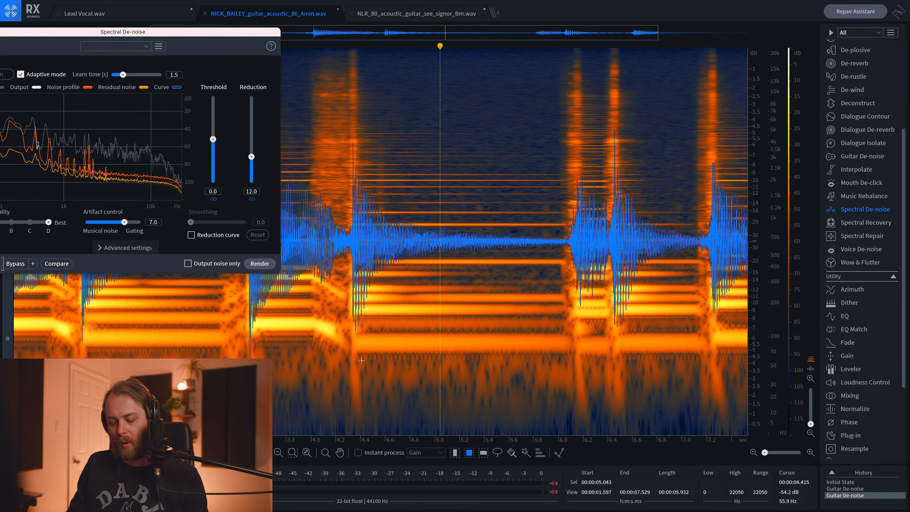
drag(364, 358, 567, 432)
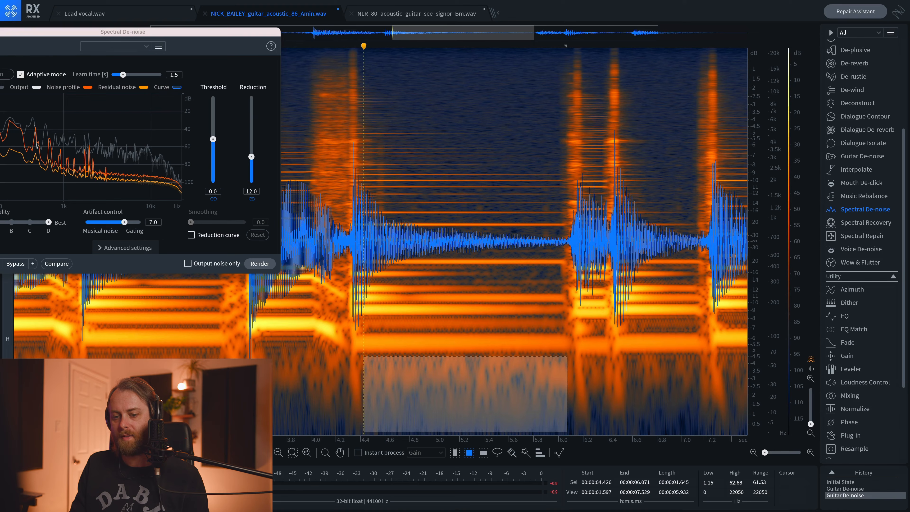
Play the low-frequency selection and raise its upper edge to about 73 Hz, just below the lowest sustained harmonic.
key(space)
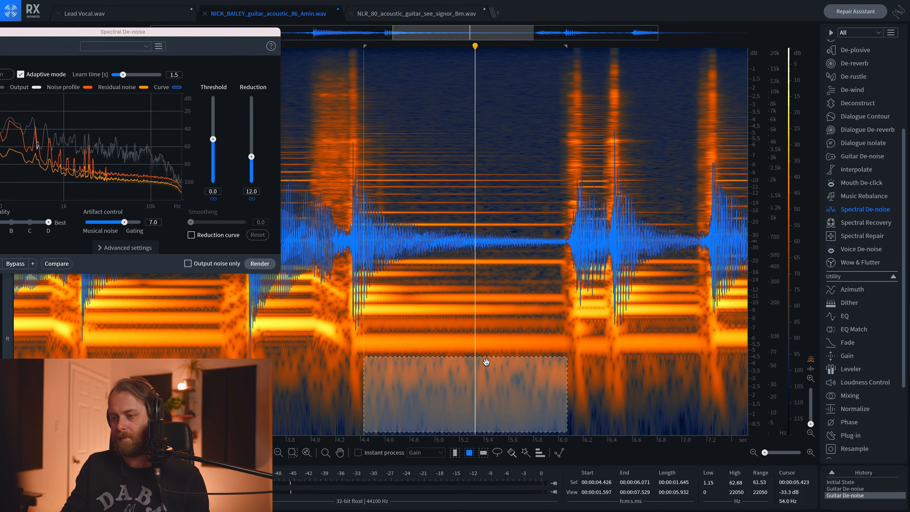
mouse_move(485, 361)
mouse_down()
mouse_move(482, 108)
mouse_move(480, 358)
mouse_up()
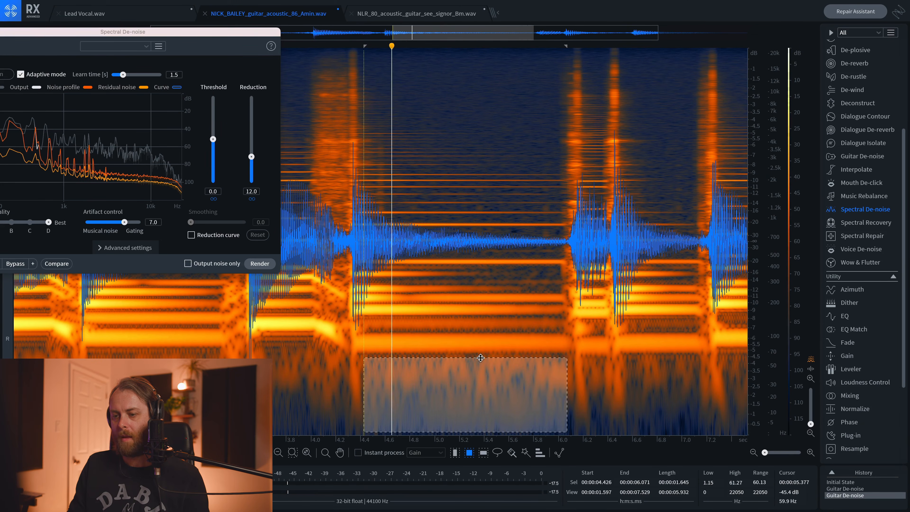
scroll(437, 361, up, 1)
scroll(436, 358, up, 2)
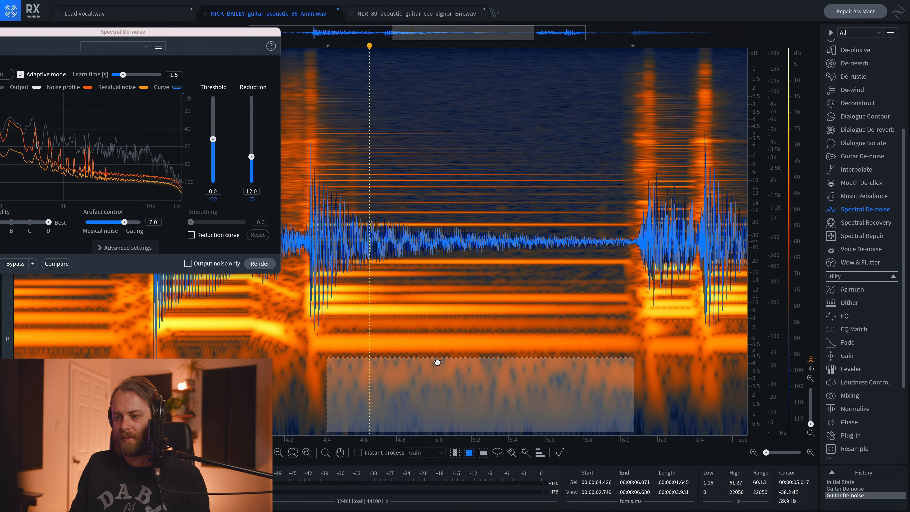
scroll(437, 358, up, 3)
scroll(436, 358, up, 3)
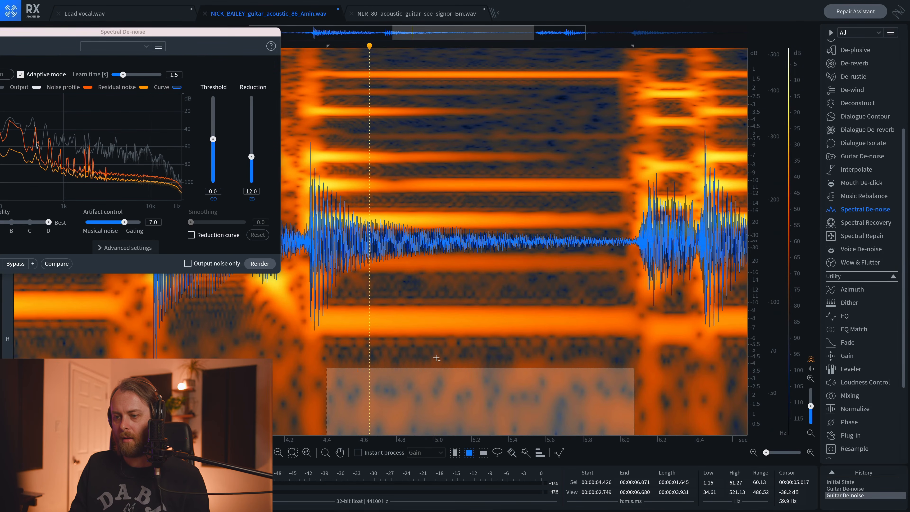
scroll(437, 358, up, 2)
drag(440, 374, 439, 342)
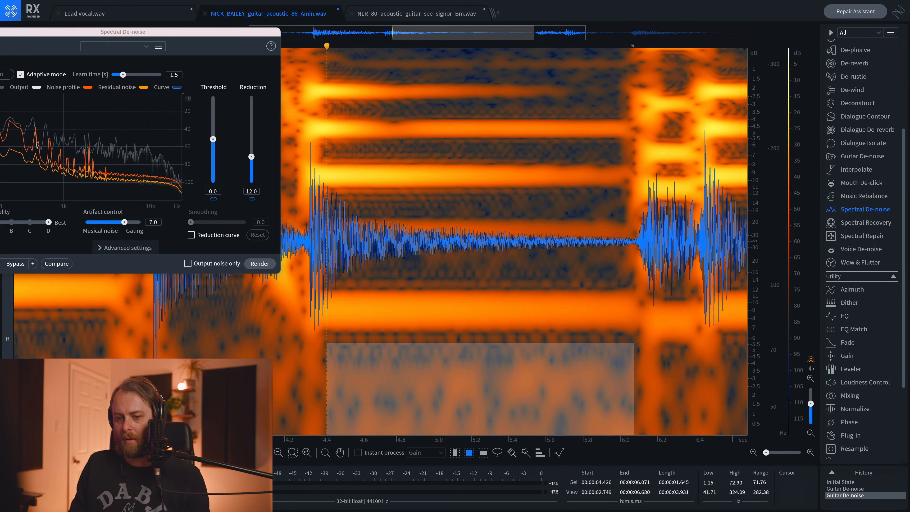
Hide the waveform overlay and add selections over four noise gaps between the harmonics, from about 100 to 248 Hz.
drag(46, 453, 74, 452)
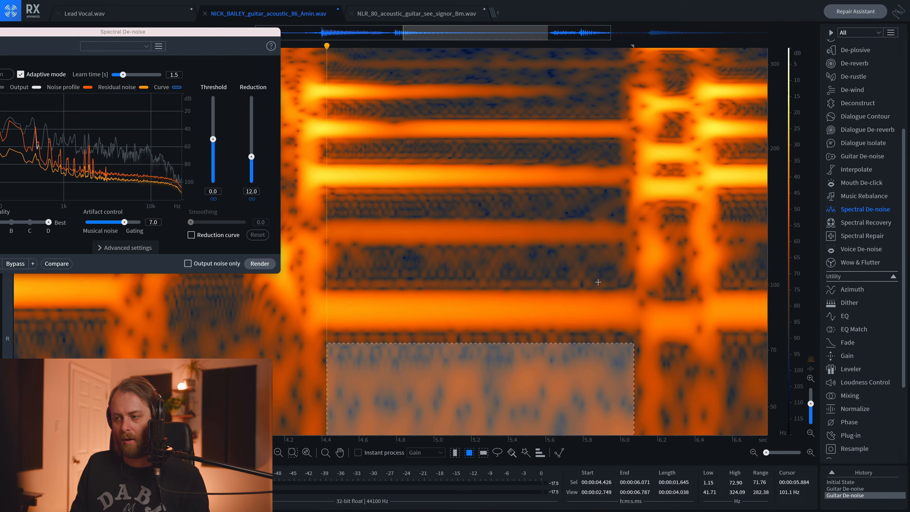
drag(601, 285, 340, 256)
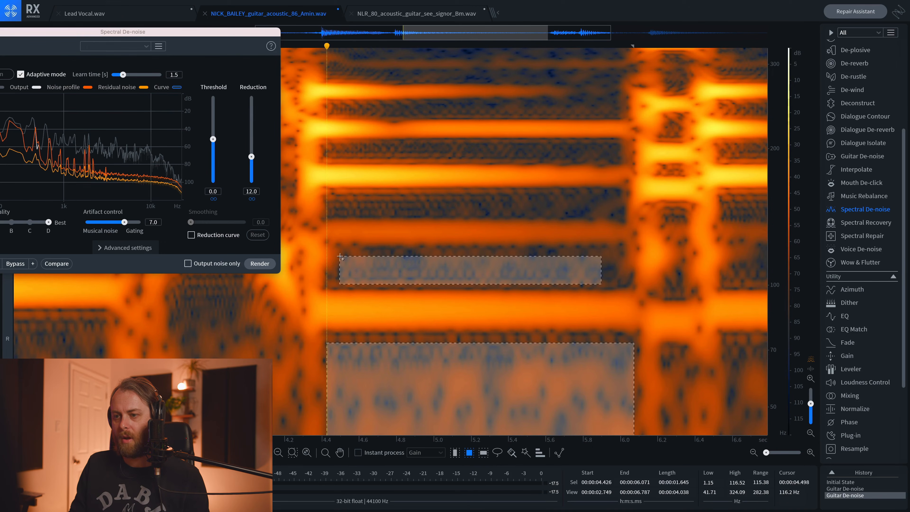
drag(583, 212, 337, 203)
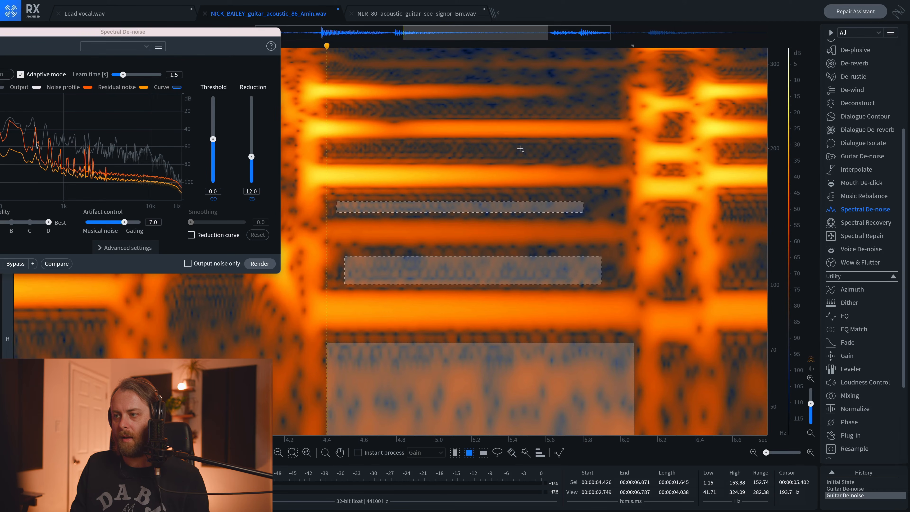
drag(615, 160, 341, 145)
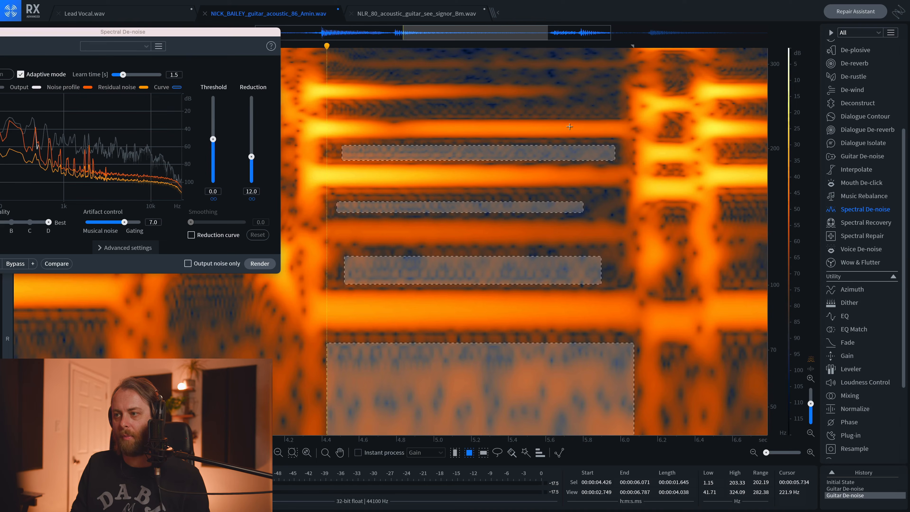
drag(605, 115, 350, 105)
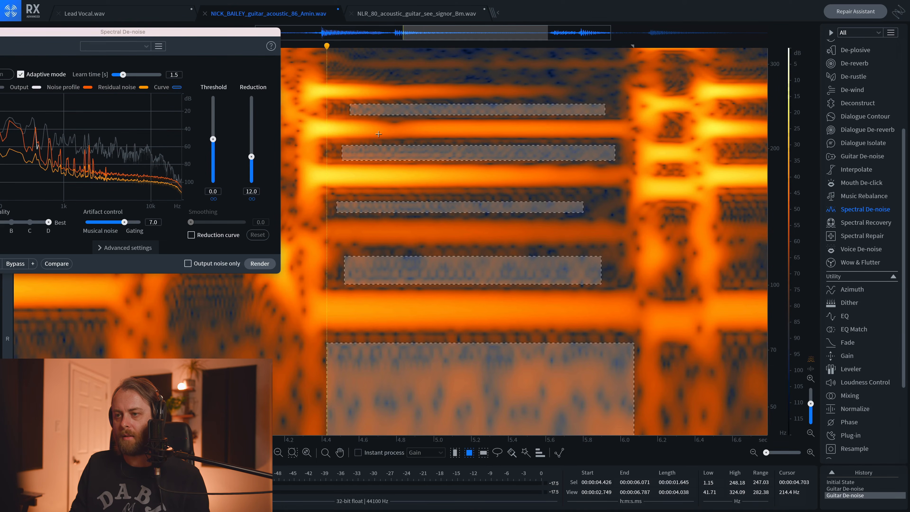
Extend the multiple selection with further noise gaps between the harmonics, from about 250 up to 840 Hz.
scroll(378, 134, up, 1)
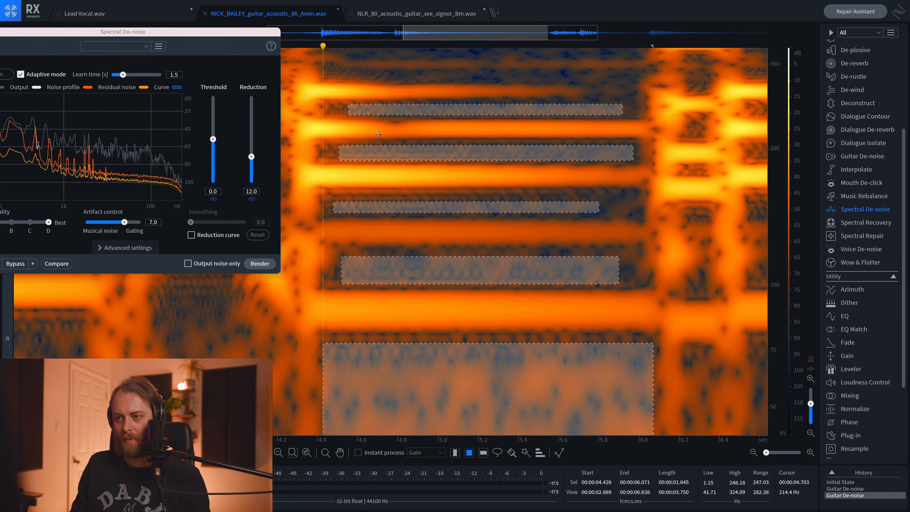
scroll(378, 136, down, 3)
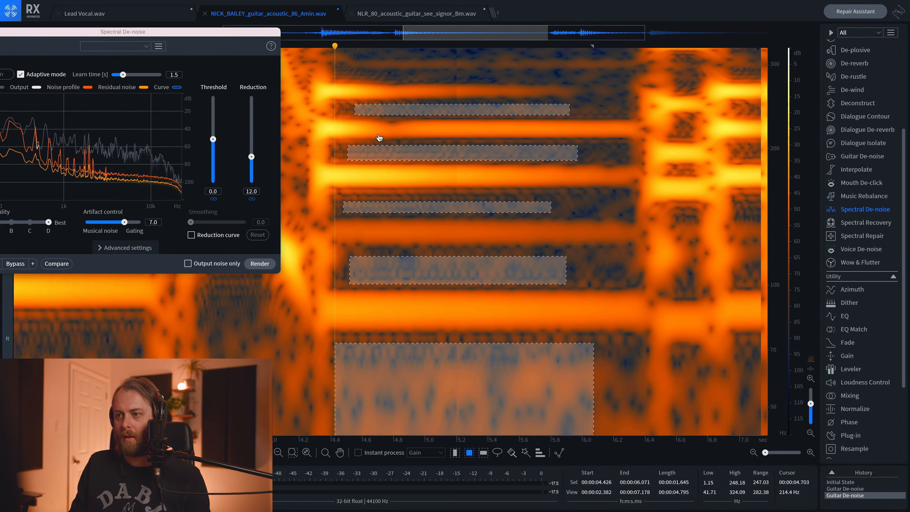
scroll(379, 136, down, 2)
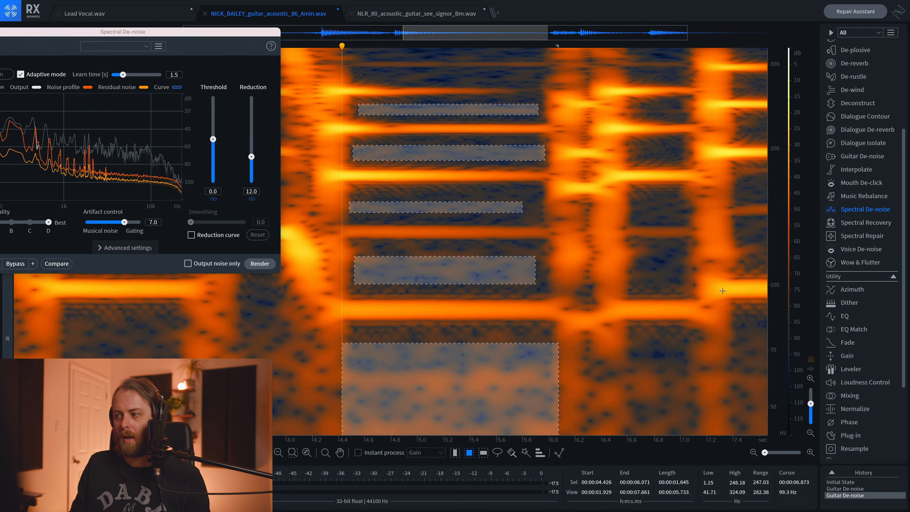
drag(776, 267, 780, 404)
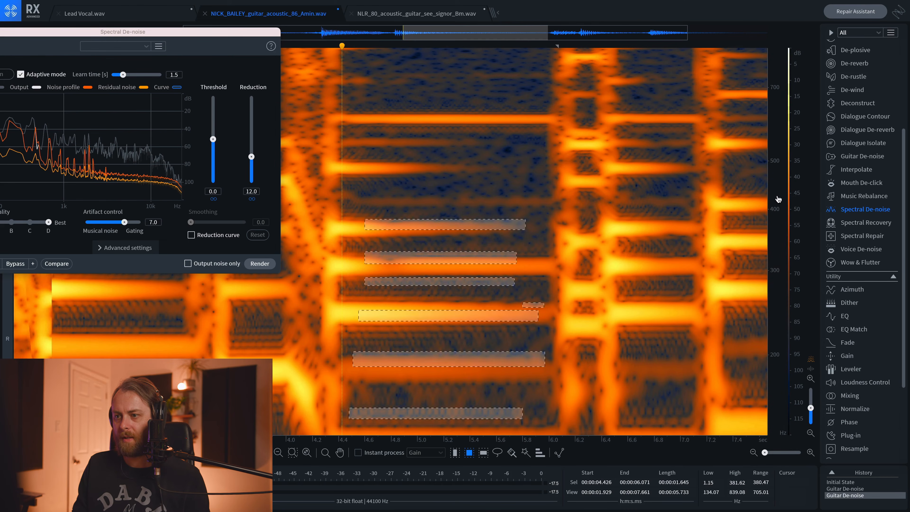
drag(775, 116, 779, 211)
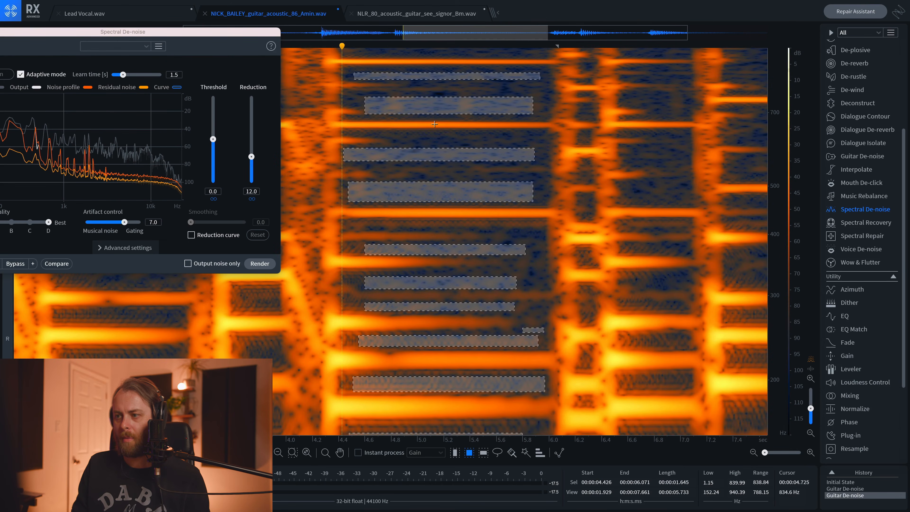
Add selections over the noise gaps between the harmonics from about 840 up to 1500 Hz.
drag(776, 150, 776, 282)
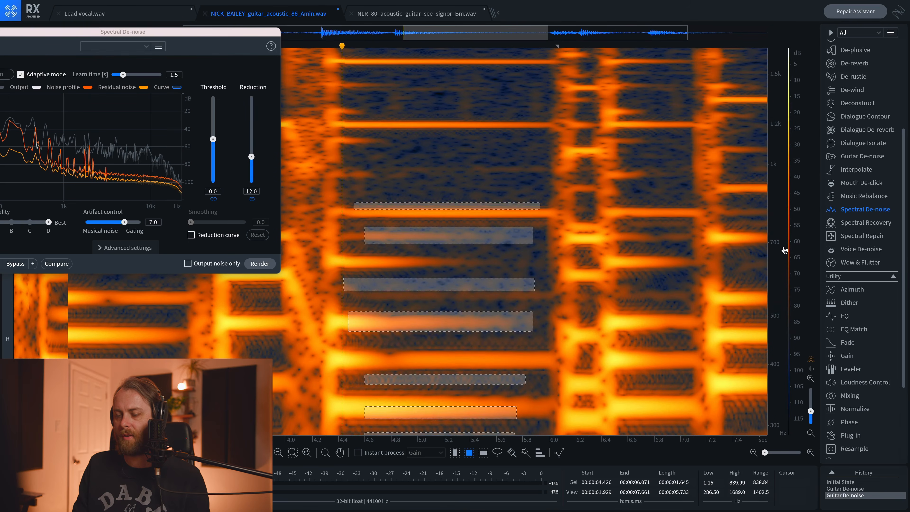
drag(541, 186, 374, 154)
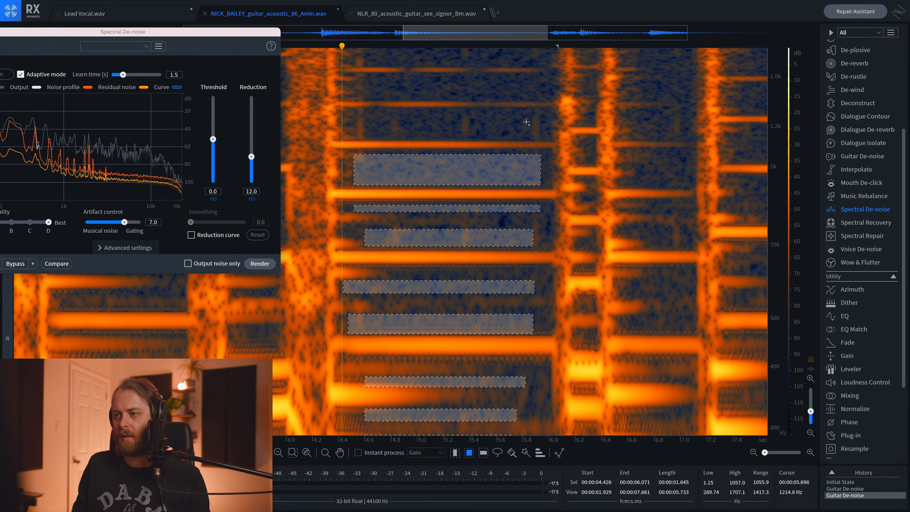
drag(369, 114, 357, 112)
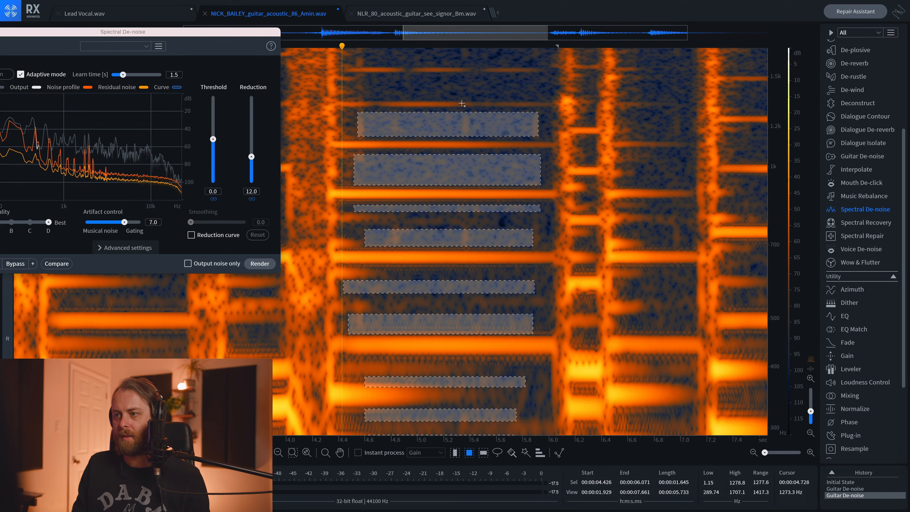
drag(534, 96, 370, 77)
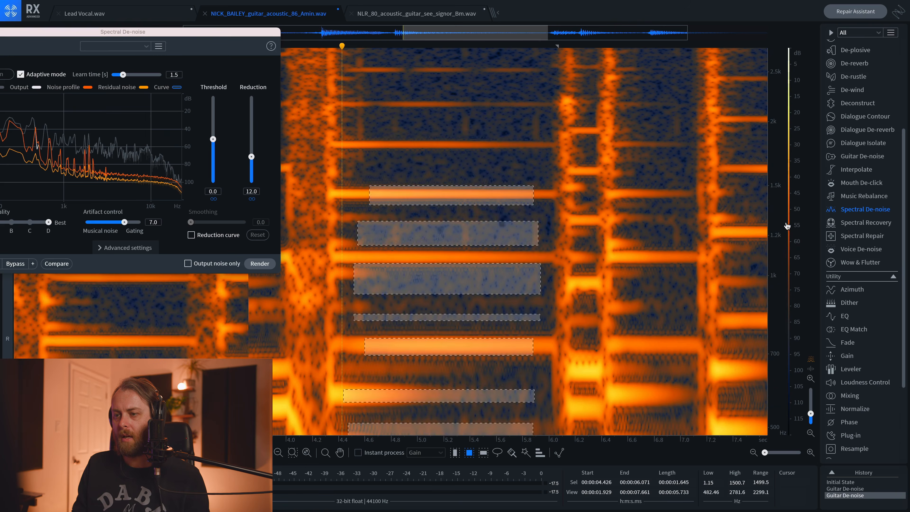
Add more selections over the narrow noise gaps between the upper harmonics, from about 1500 up to 2826 Hz.
scroll(500, 174, up, 3)
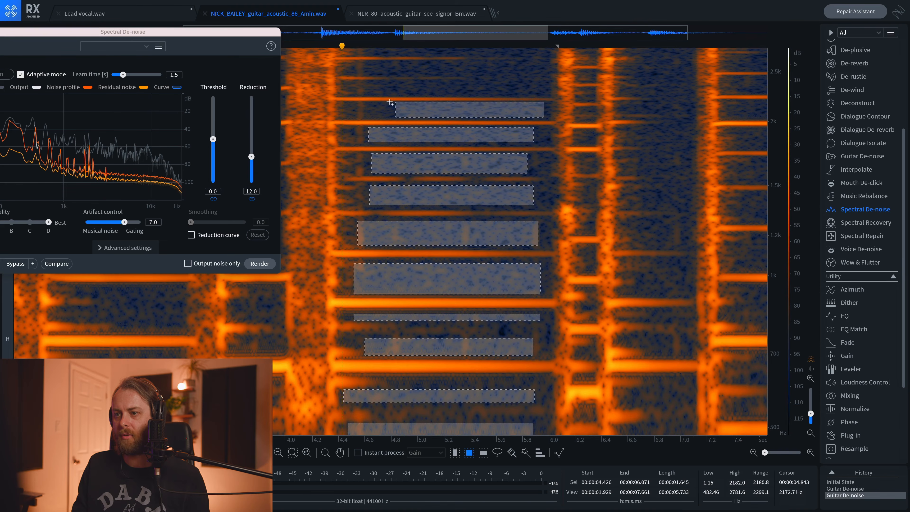
drag(539, 95, 372, 83)
drag(541, 75, 377, 64)
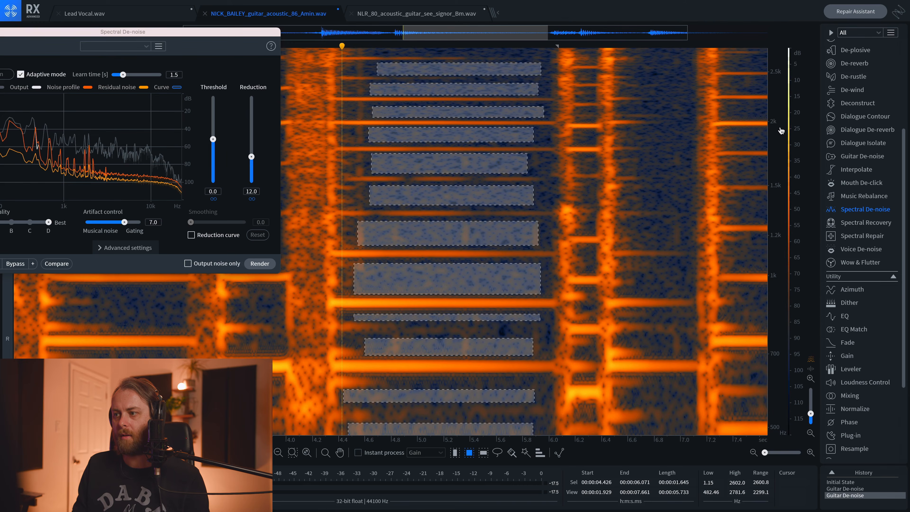
drag(781, 131, 783, 207)
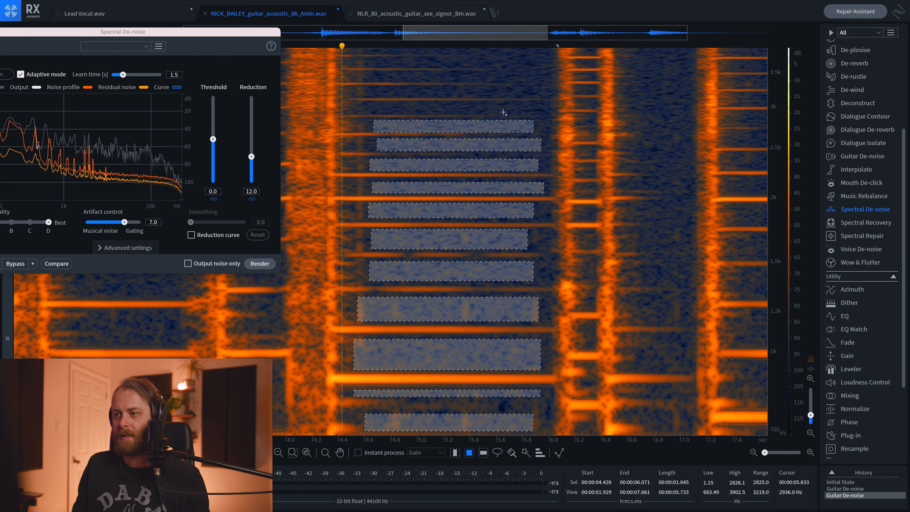
Add selections over the noise gaps between the upper harmonics up to about 3.6 kHz, plus a tall block near 7.0 seconds.
drag(378, 104, 372, 102)
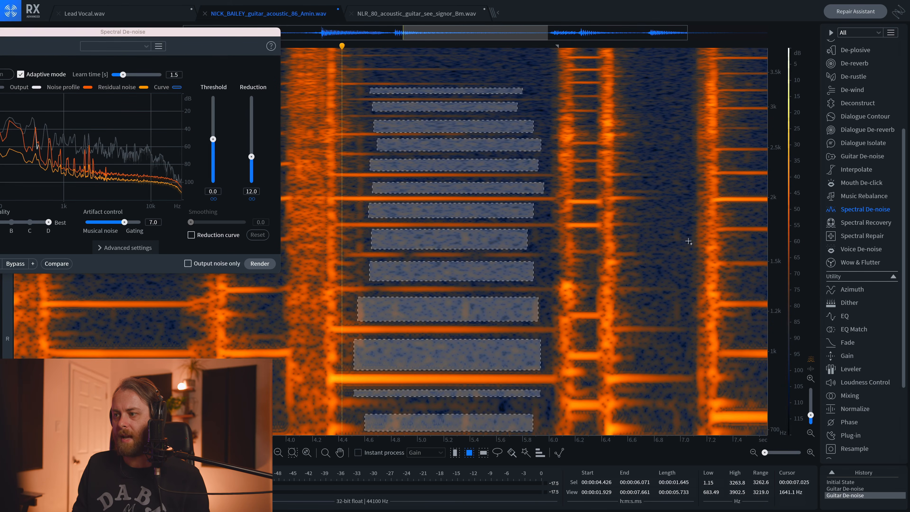
drag(695, 248, 663, 53)
drag(536, 82, 372, 74)
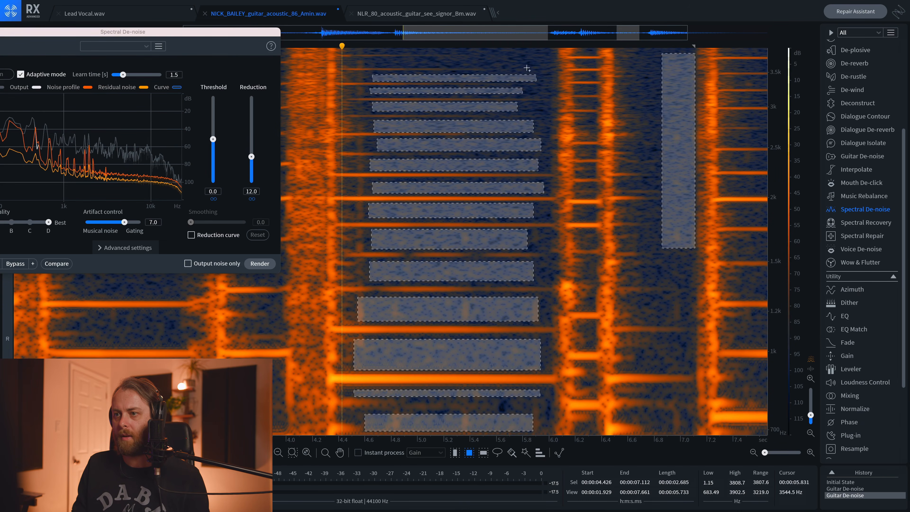
drag(452, 66, 372, 60)
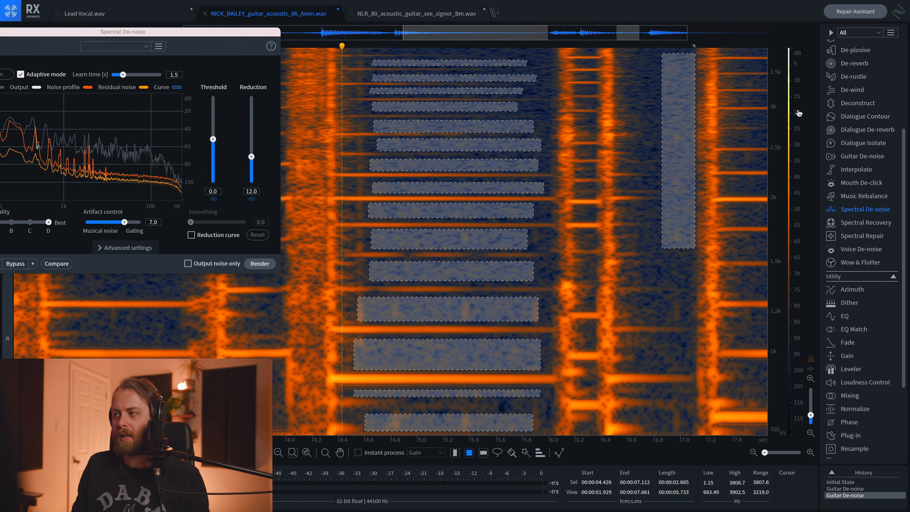
Add a tall selection from about 4 kHz up to 20.9 kHz near 7 seconds and a wide one over the noise around 13 kHz.
drag(774, 109, 794, 275)
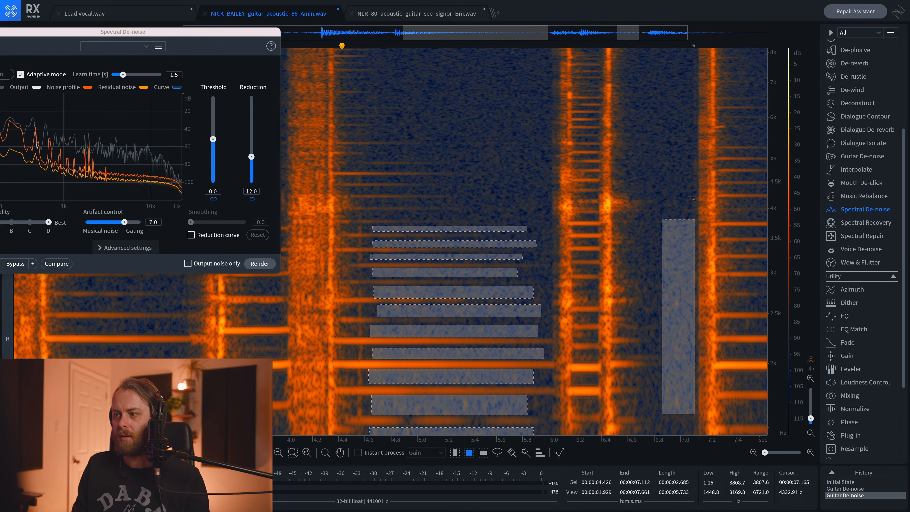
drag(688, 210, 648, 60)
drag(784, 176, 778, 83)
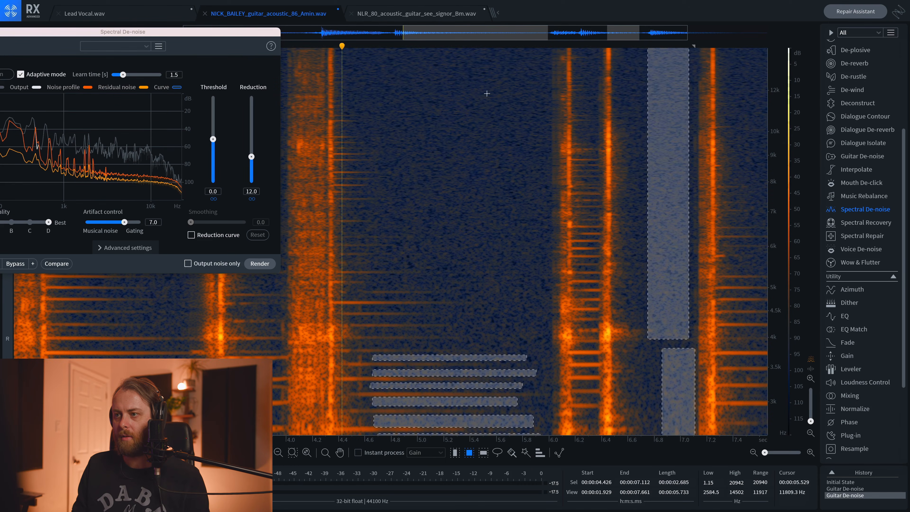
drag(530, 79, 346, 55)
Turn off Adaptive mode in Spectral De-noise and learn the noise profile from the multiple selections.
drag(150, 33, 259, 35)
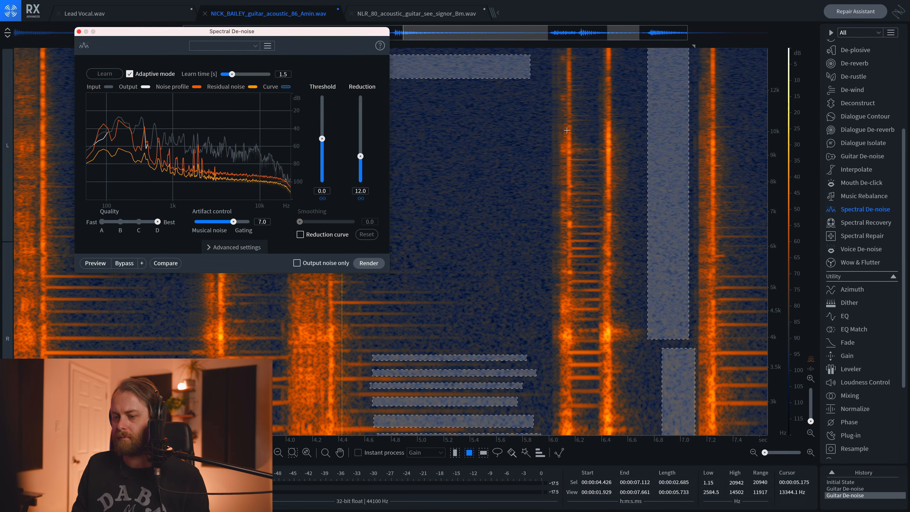
click(307, 453)
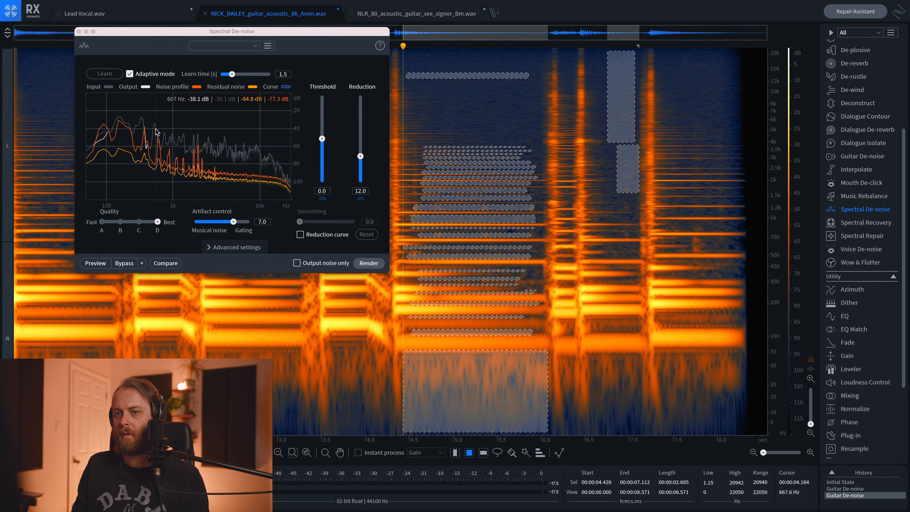
click(130, 74)
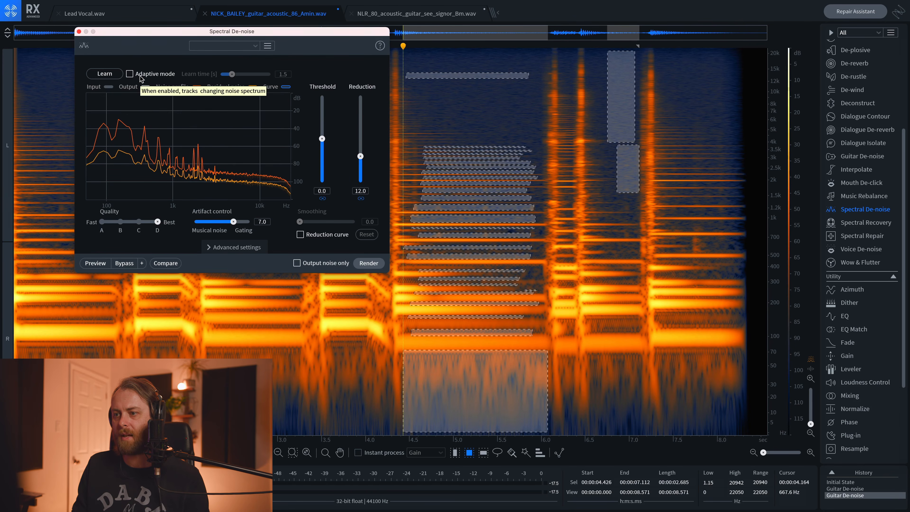
click(112, 76)
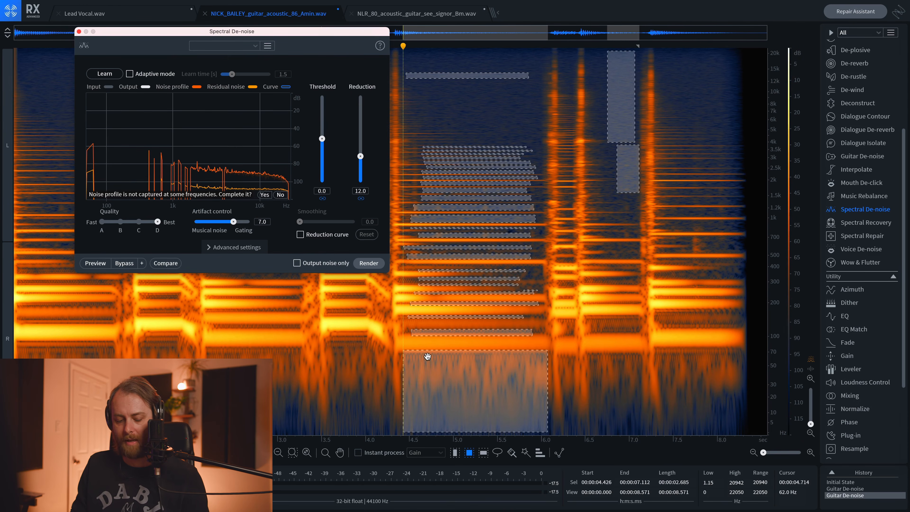
Add selections over low noise gaps in the first two notes and over gaps at 6.5–7.0 seconds, from about 50 to 750 Hz.
scroll(428, 319, up, 5)
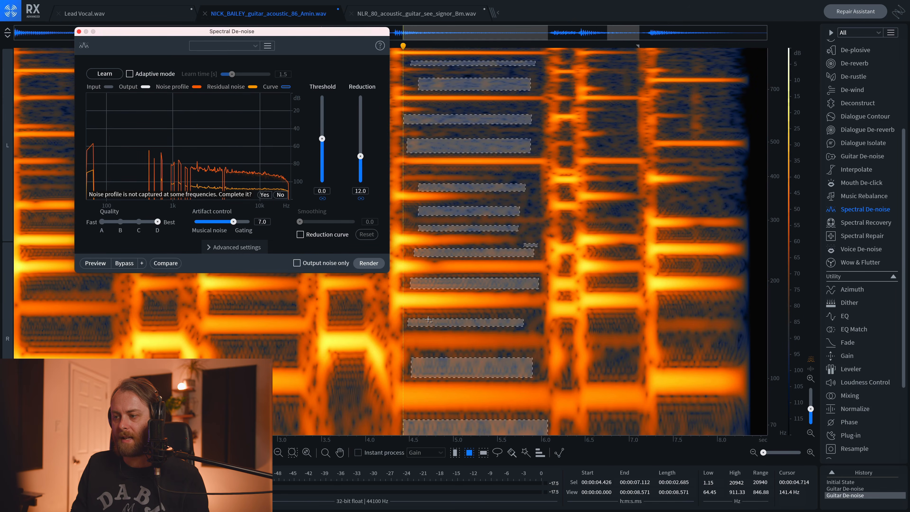
scroll(428, 319, down, 2)
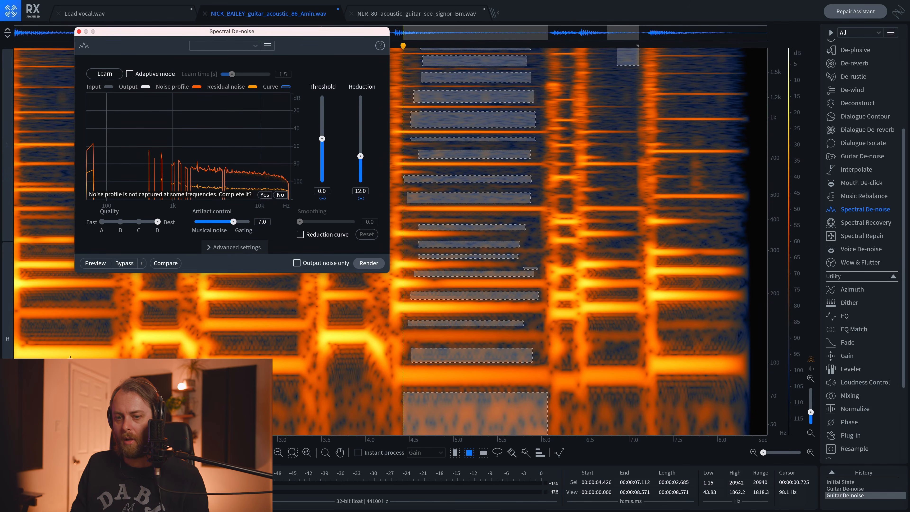
drag(102, 337, 28, 323)
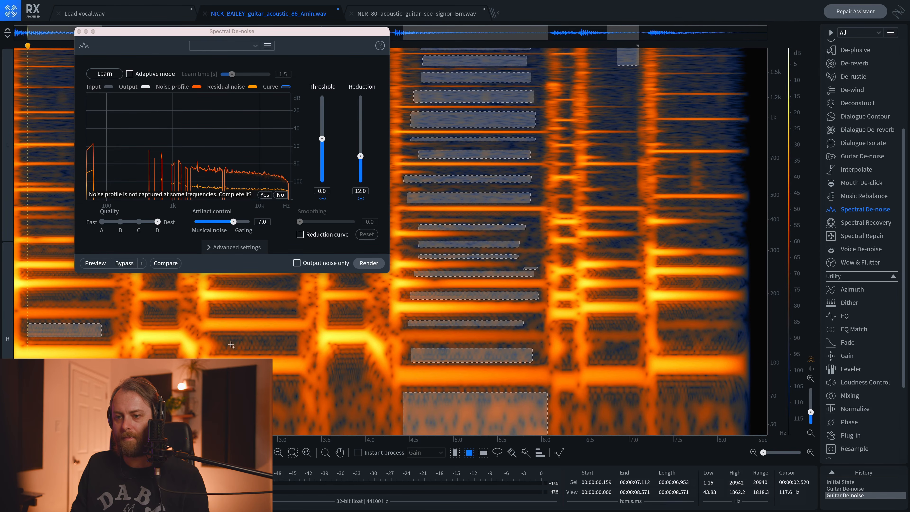
drag(288, 348, 225, 339)
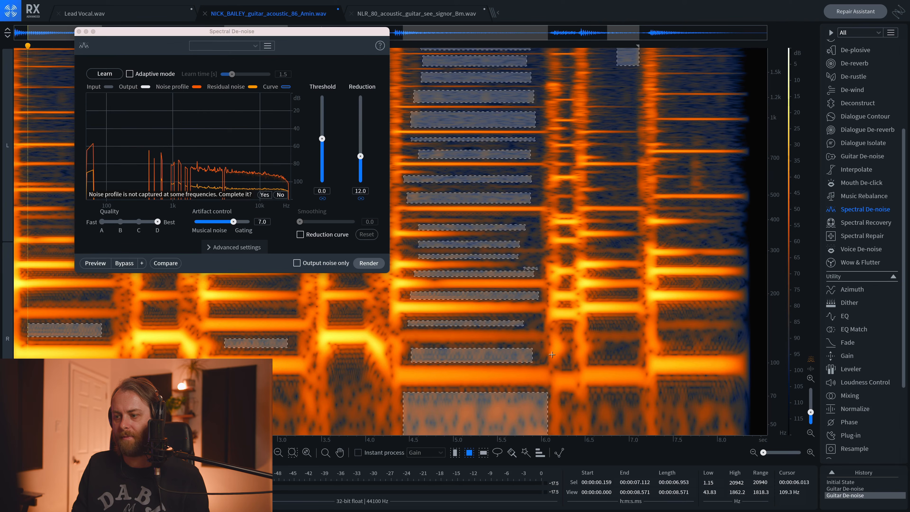
drag(634, 422, 598, 394)
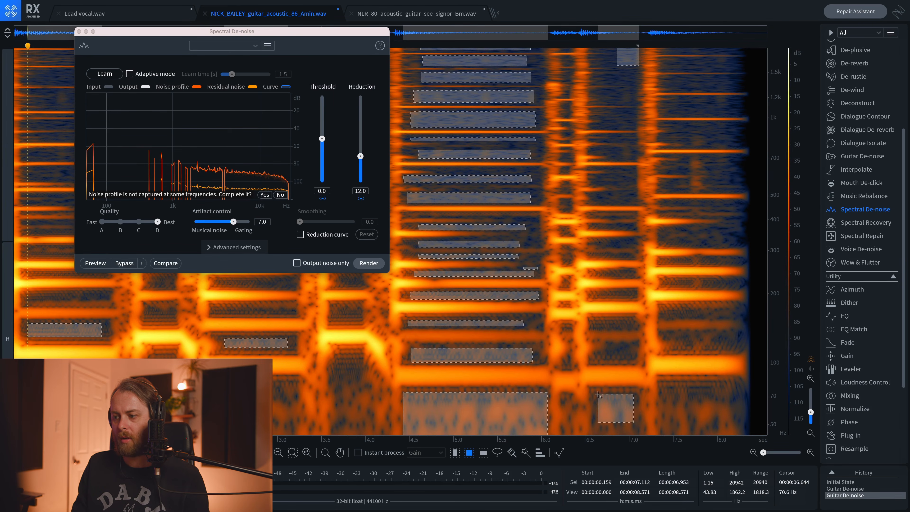
drag(629, 358, 591, 353)
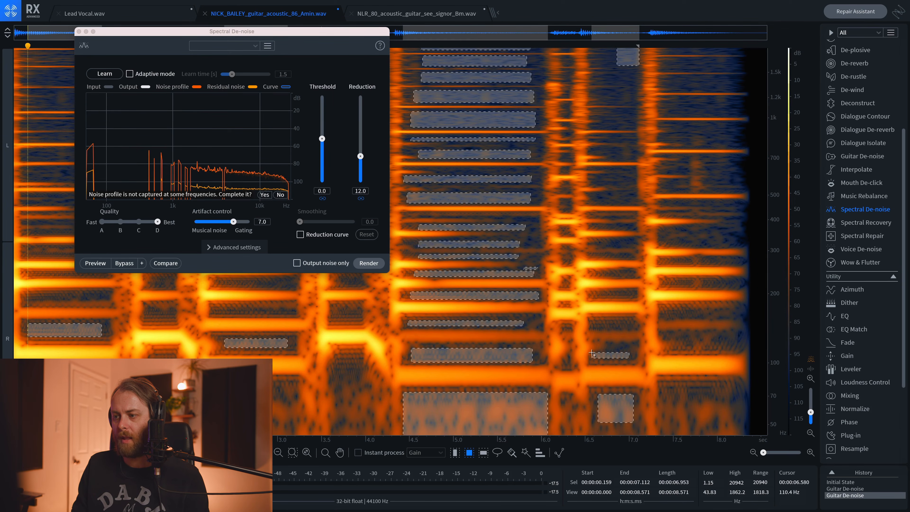
drag(630, 277, 595, 272)
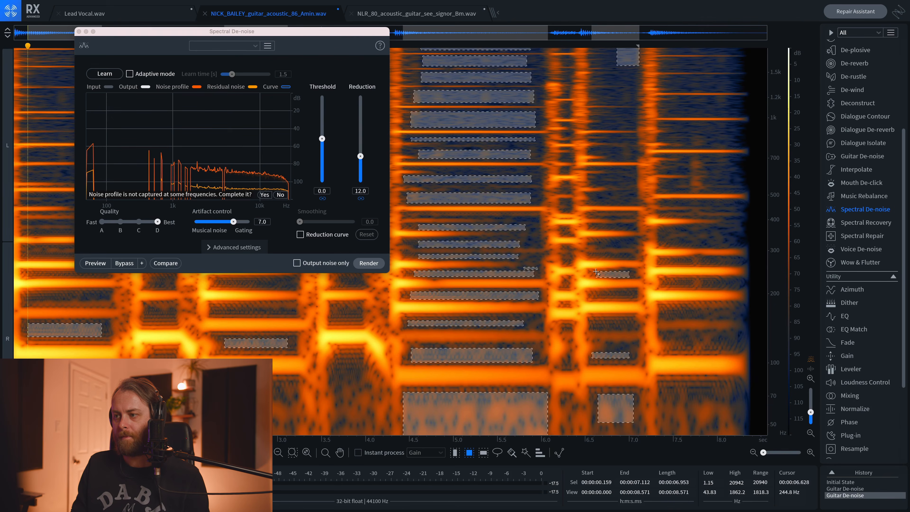
drag(633, 203, 591, 176)
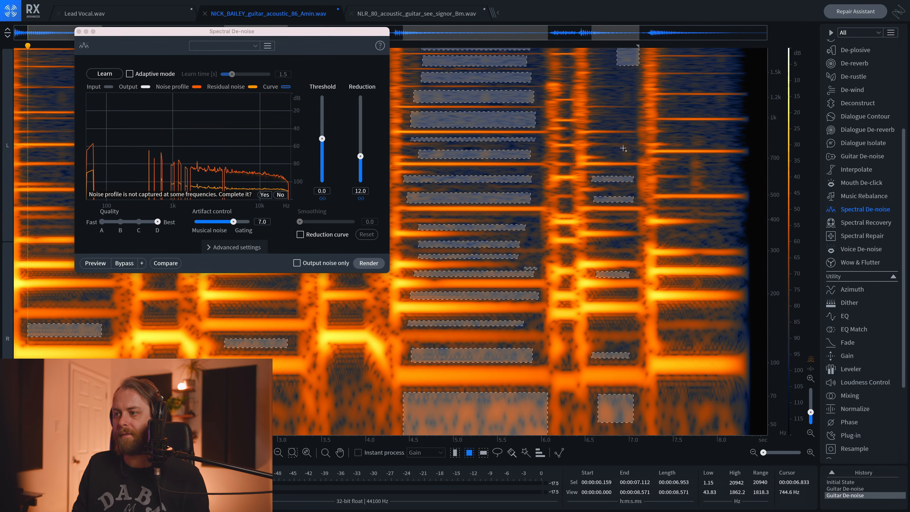
drag(593, 149, 621, 155)
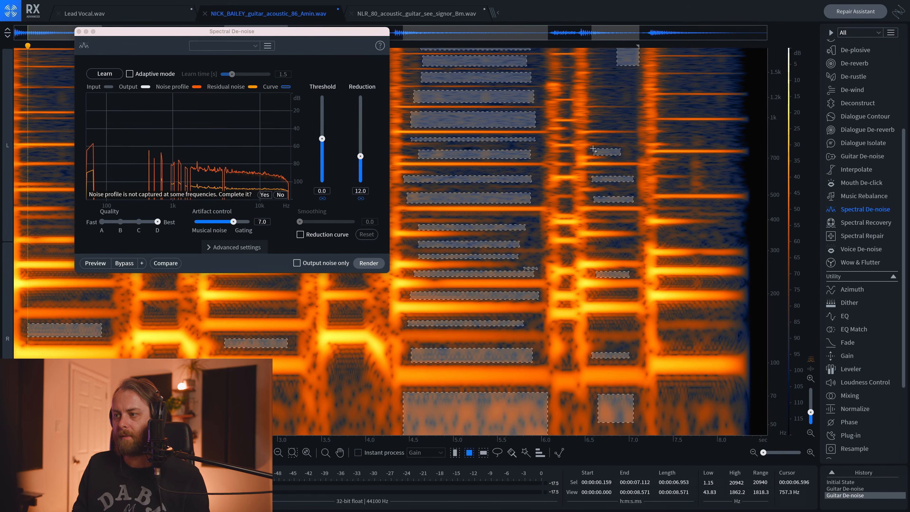
Add selections over the noise gaps in the final chord up to about 1.4 kHz, plus a small gap near 1.7 kHz at 6.7 seconds.
drag(679, 189, 662, 183)
drag(736, 182, 710, 160)
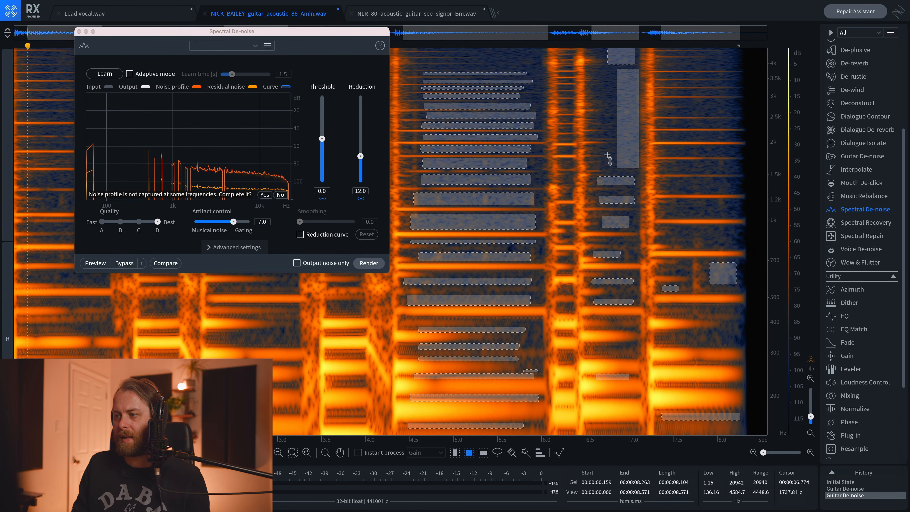
drag(607, 154, 605, 155)
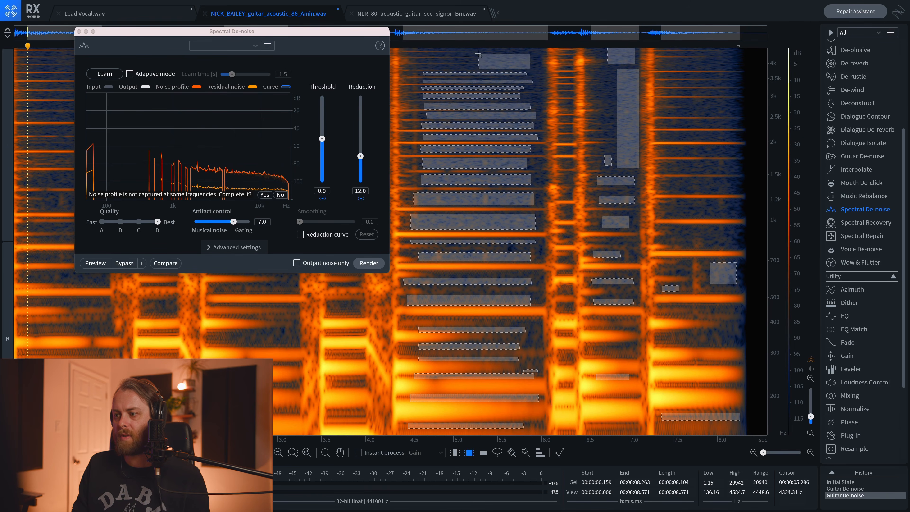
drag(735, 244, 679, 228)
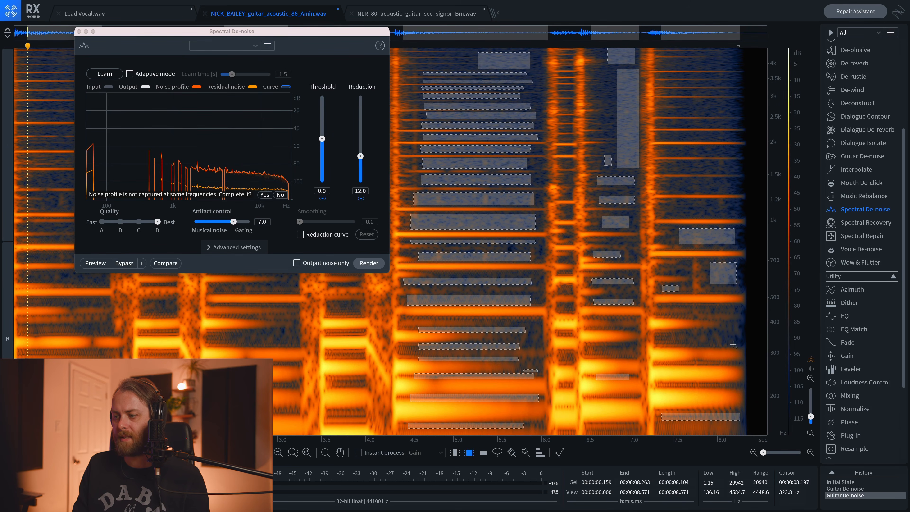
drag(733, 345, 672, 334)
drag(734, 218, 670, 206)
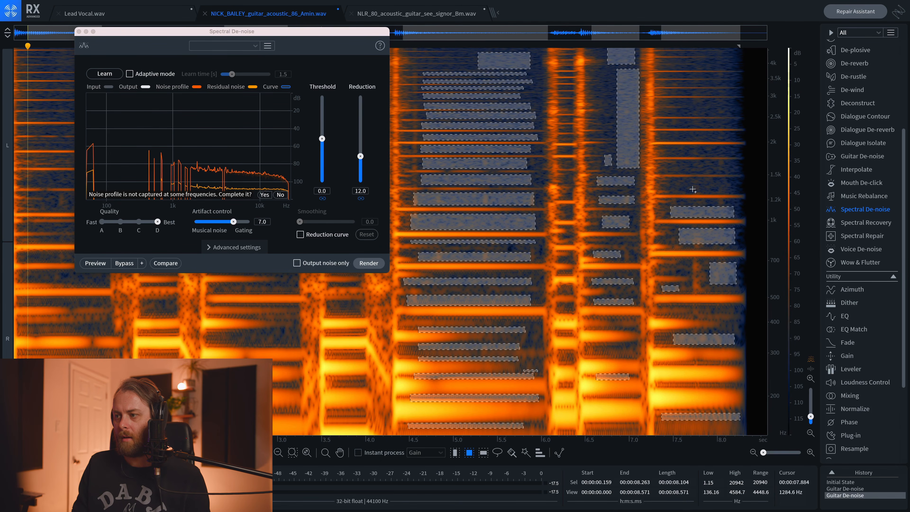
drag(735, 192, 673, 180)
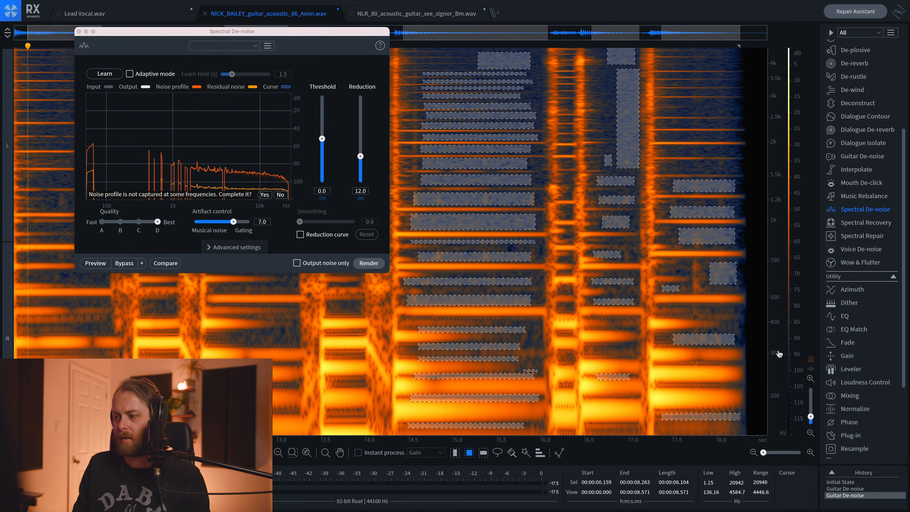
Select more noise gaps at 4.5–5.9 seconds and in the final chord, from about 120 to 220 Hz, and relearn the noise profile.
scroll(779, 353, up, 3)
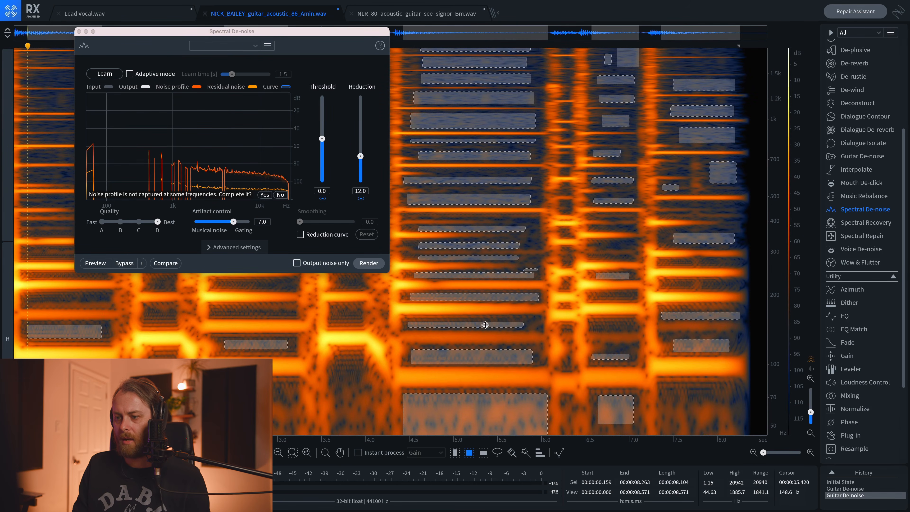
scroll(473, 324, up, 5)
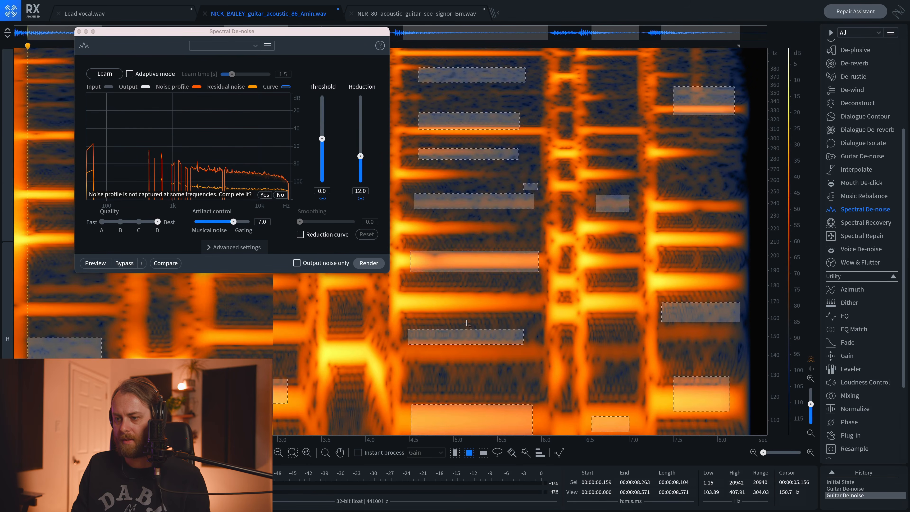
scroll(466, 323, up, 5)
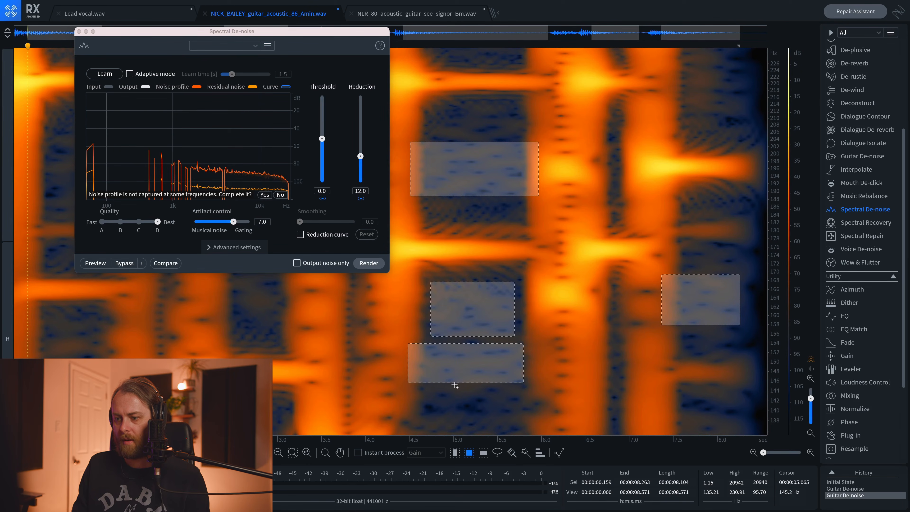
mouse_move(429, 391)
mouse_down()
mouse_move(500, 433)
mouse_move(506, 400)
mouse_up()
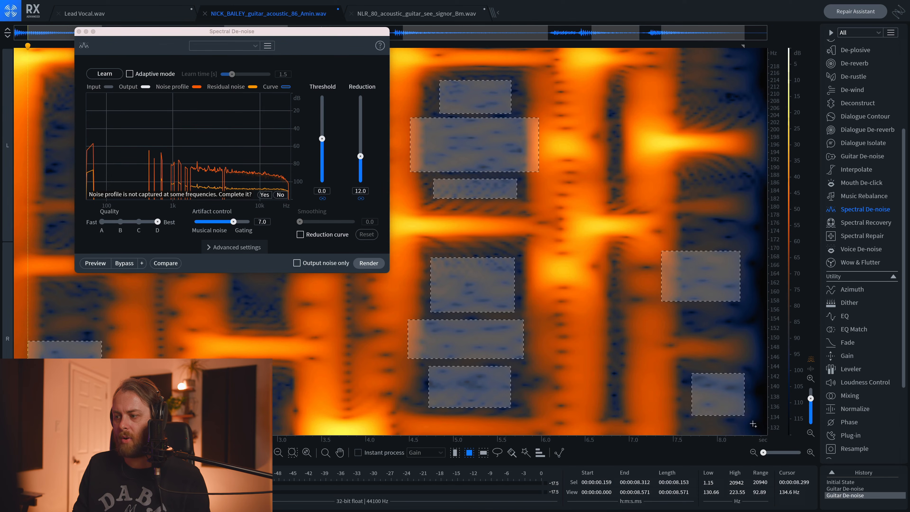
scroll(638, 292, down, 5)
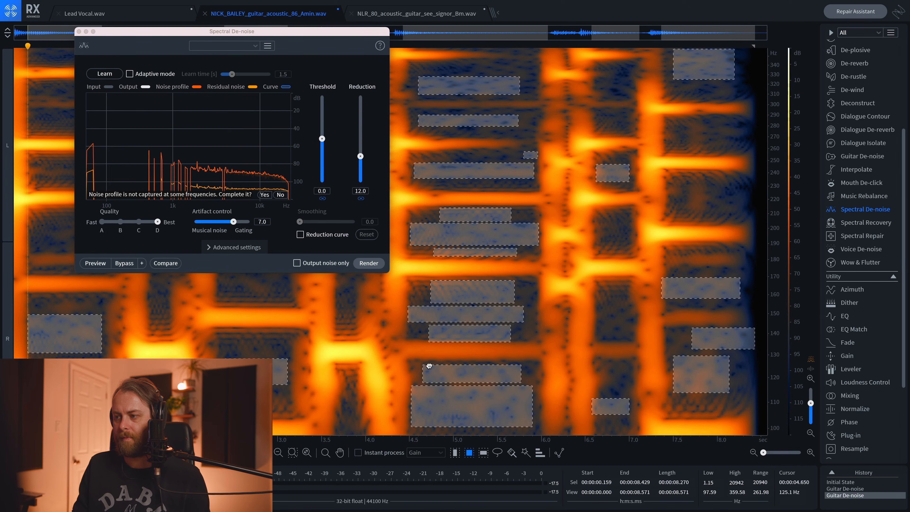
click(106, 74)
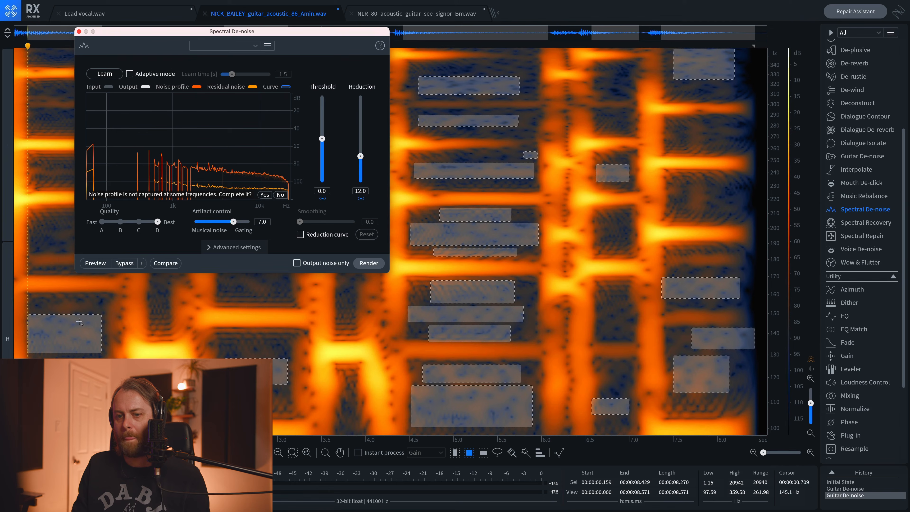
Extend the selection with noise gaps in the earlier notes and at 6.6–7.0 seconds, from about 120 to 320 Hz.
drag(94, 312, 53, 301)
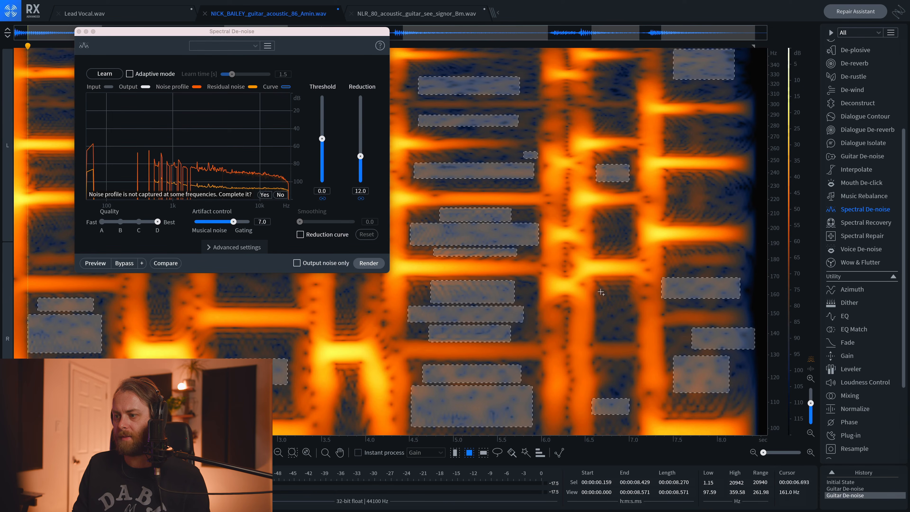
drag(616, 325, 626, 338)
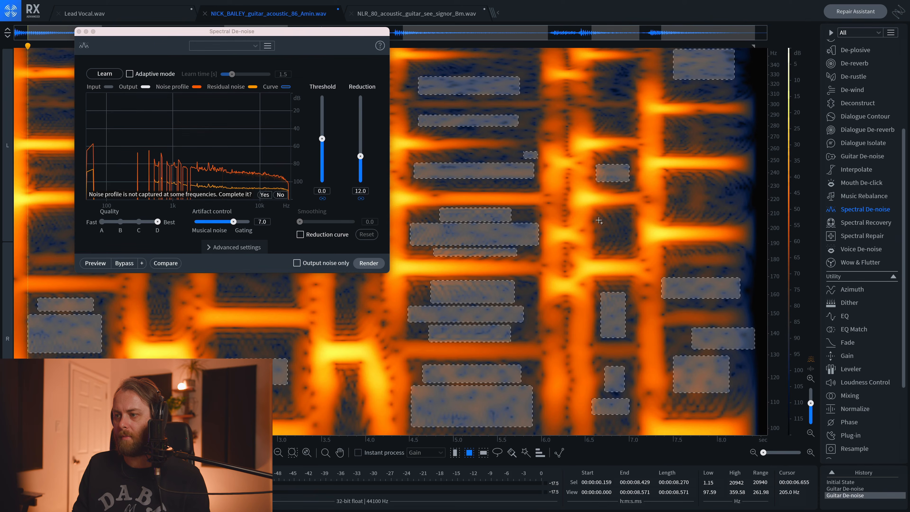
drag(599, 221, 632, 249)
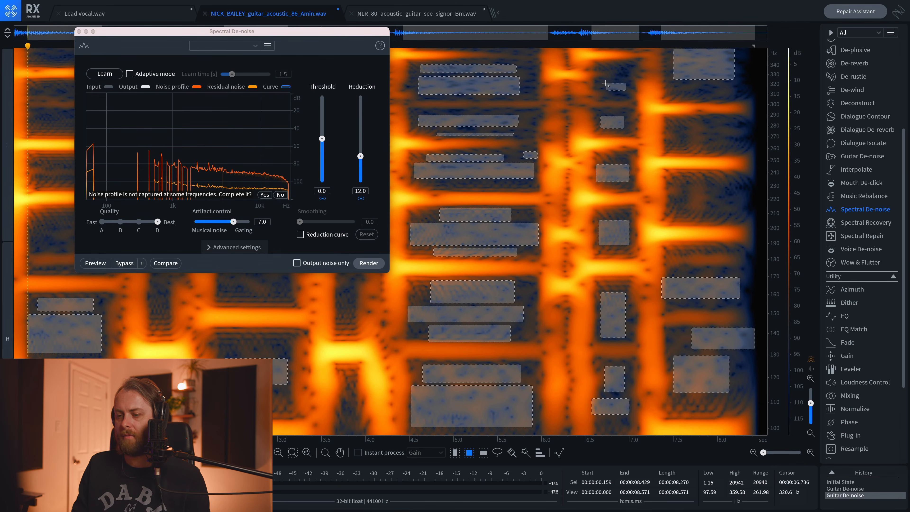
drag(775, 242, 781, 343)
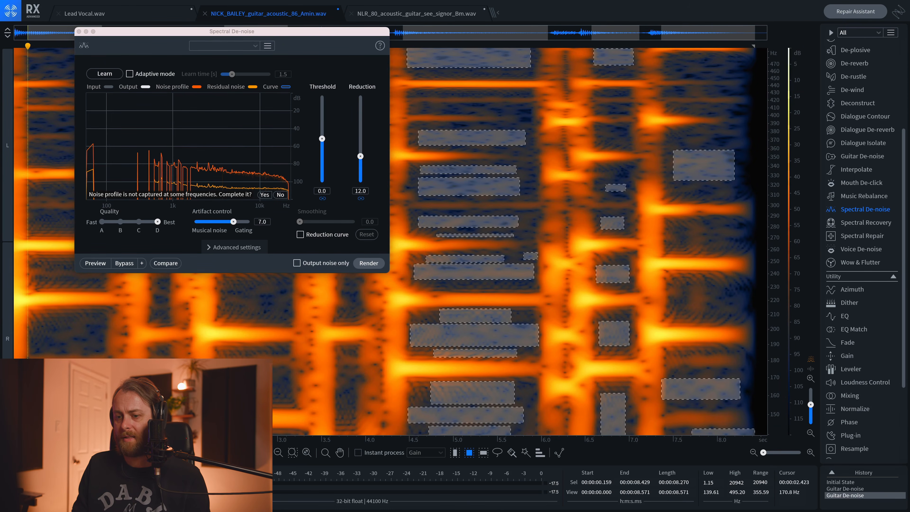
drag(280, 316, 227, 288)
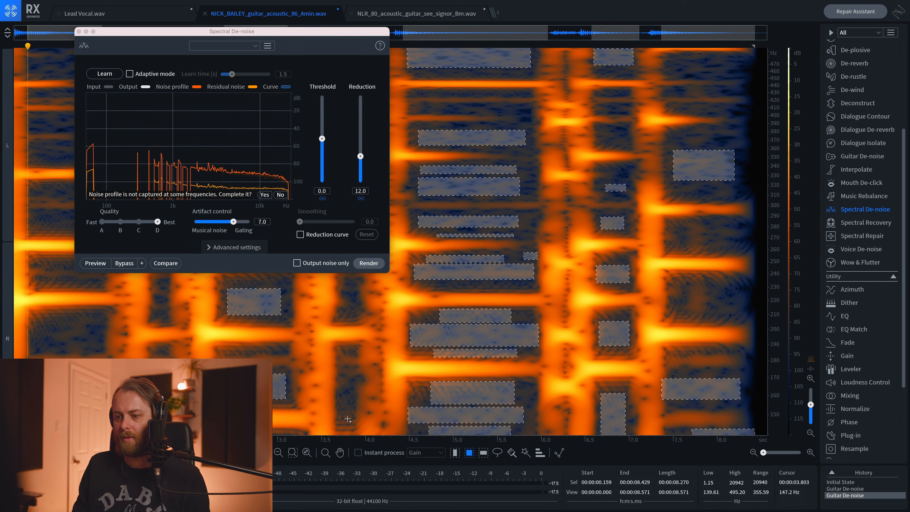
drag(35, 327, 94, 342)
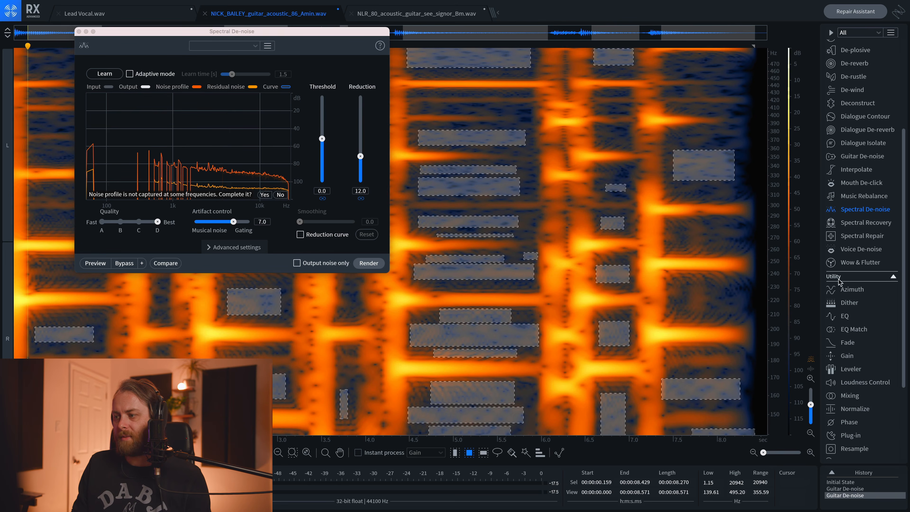
Add selections over three noise gaps in the first note, from about 360 to 490 Hz, and relearn the noise profile.
drag(774, 284, 786, 355)
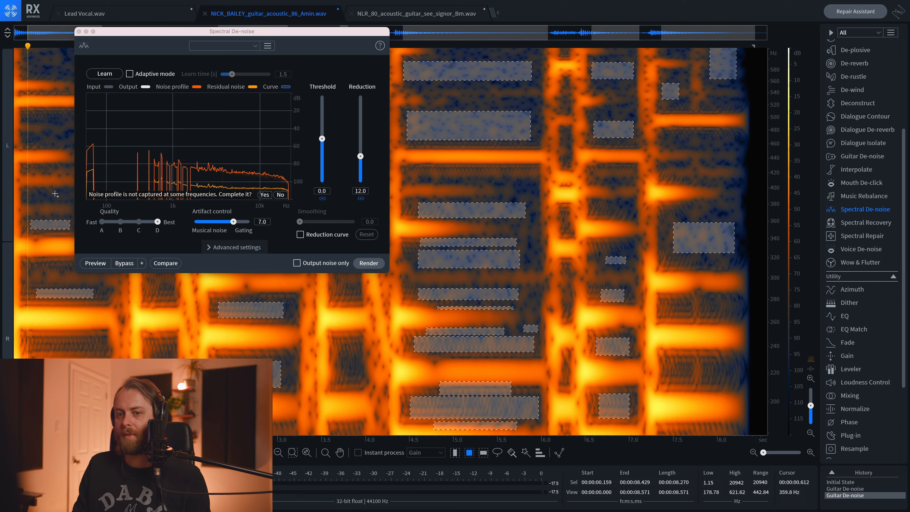
drag(27, 188, 66, 196)
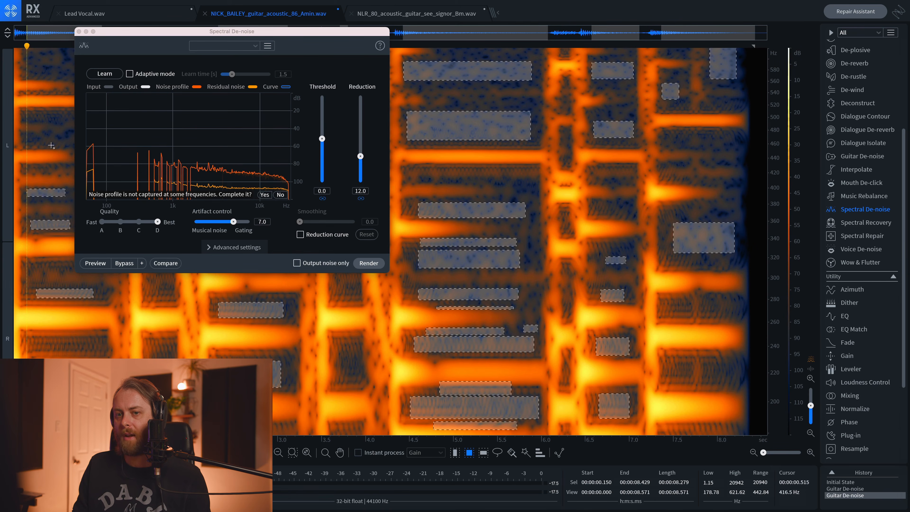
drag(25, 139, 57, 145)
drag(31, 114, 65, 119)
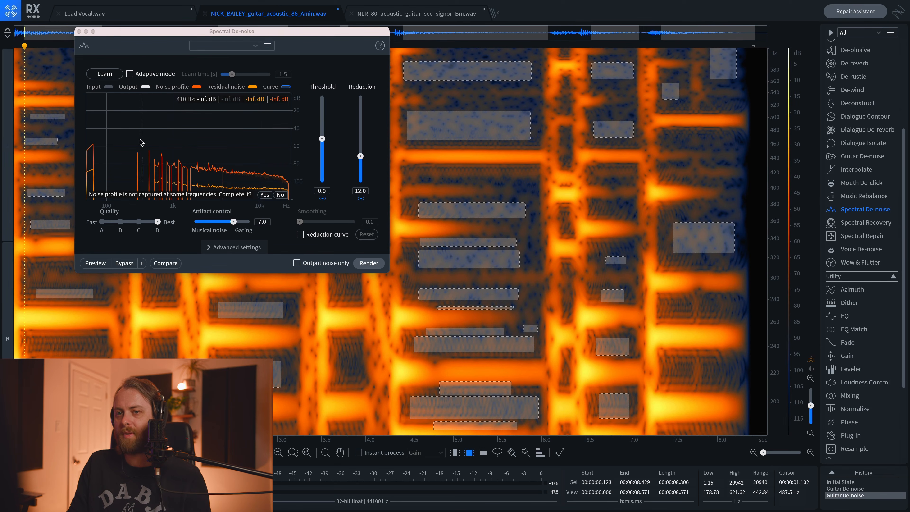
click(117, 77)
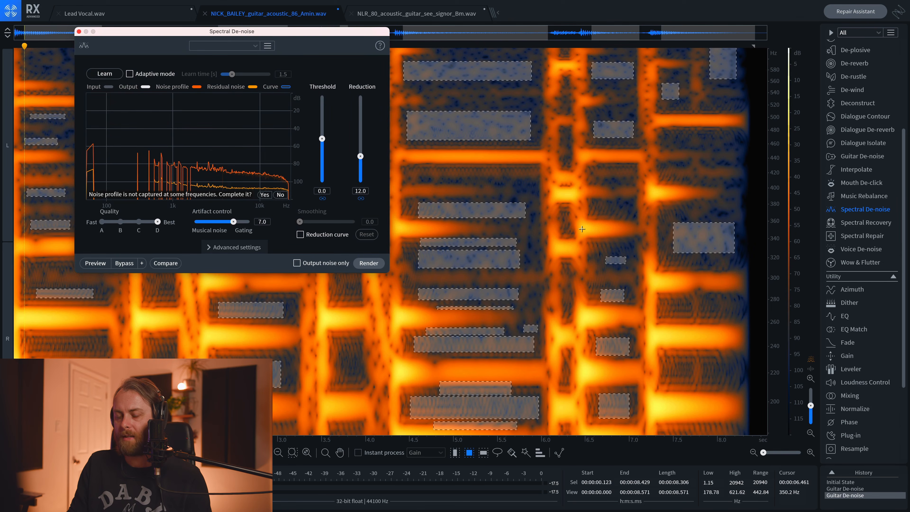
Complete the noise profile at the frequencies that were not captured and clear all spectrogram selections.
scroll(582, 228, down, 12)
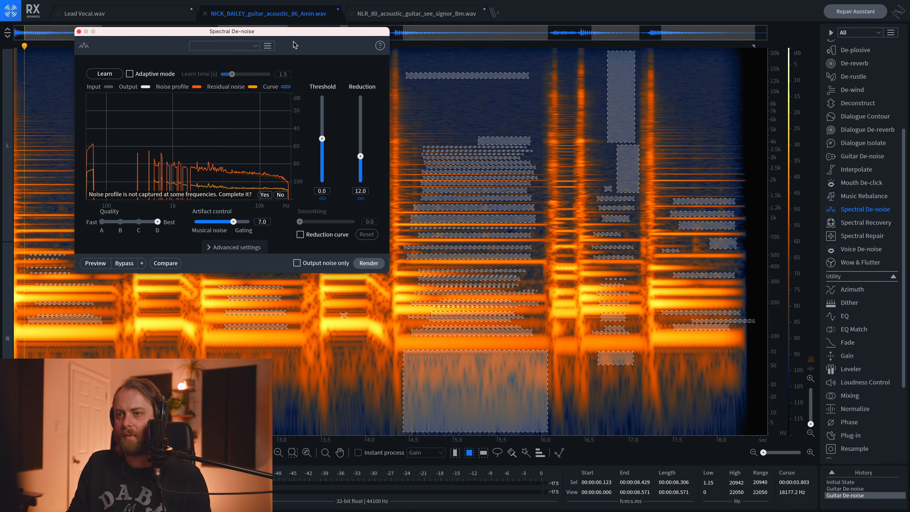
drag(292, 33, 437, 35)
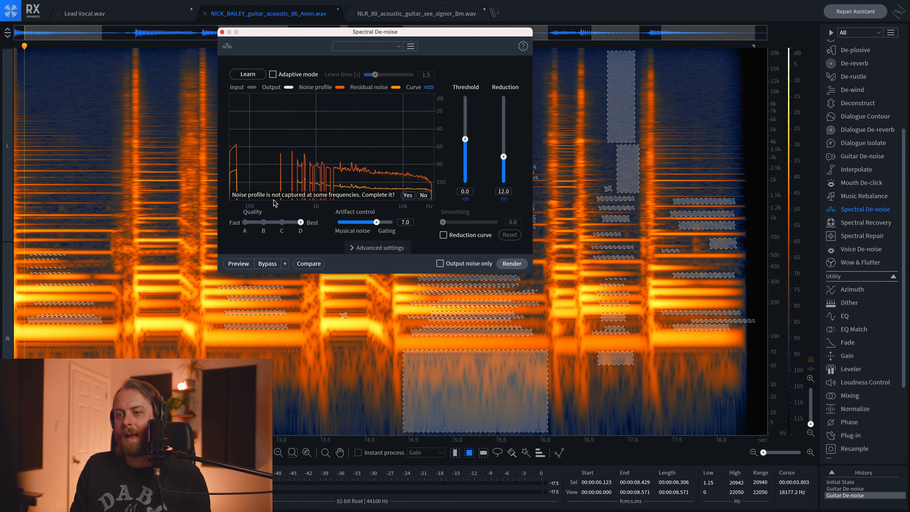
click(407, 195)
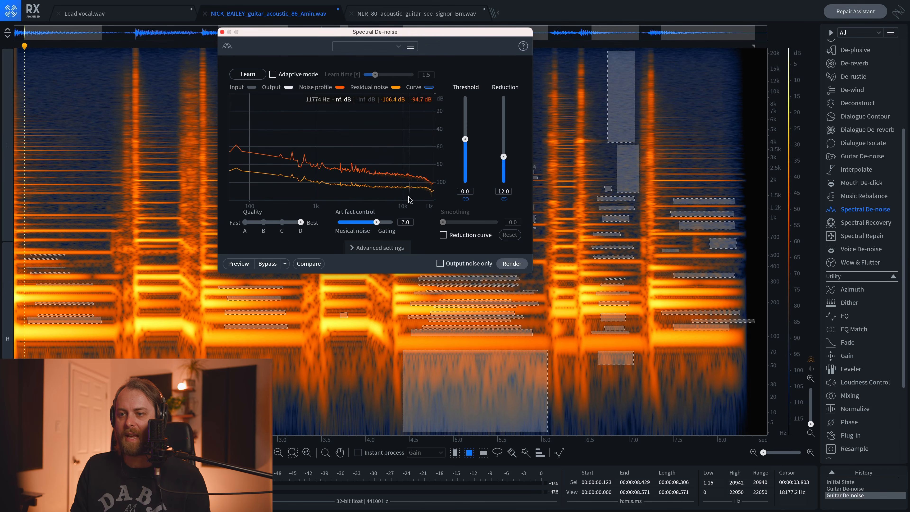
click(144, 145)
key(Return)
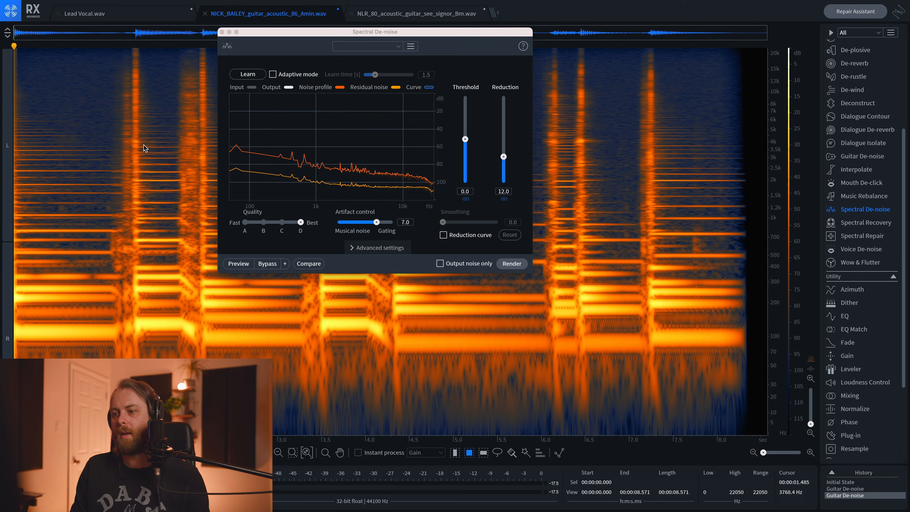
Render Spectral De-noise over the whole guitar file and play back the result.
click(506, 266)
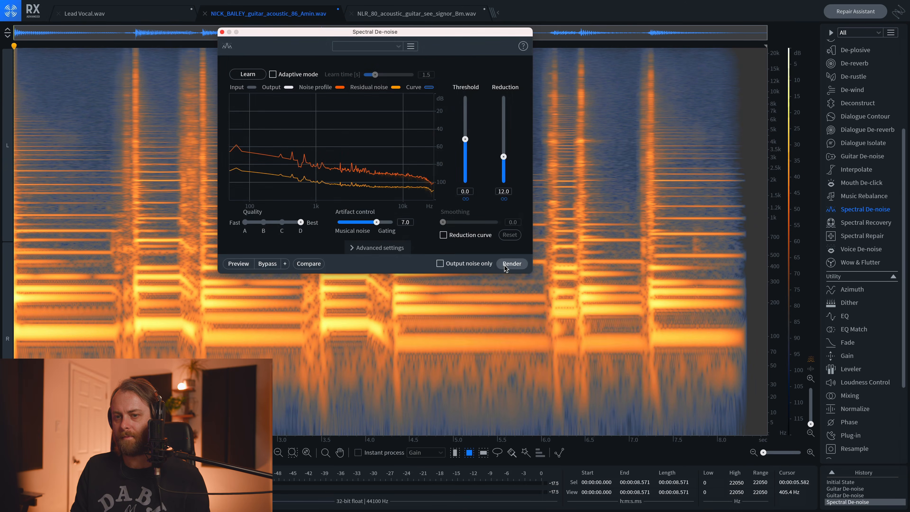
key(space)
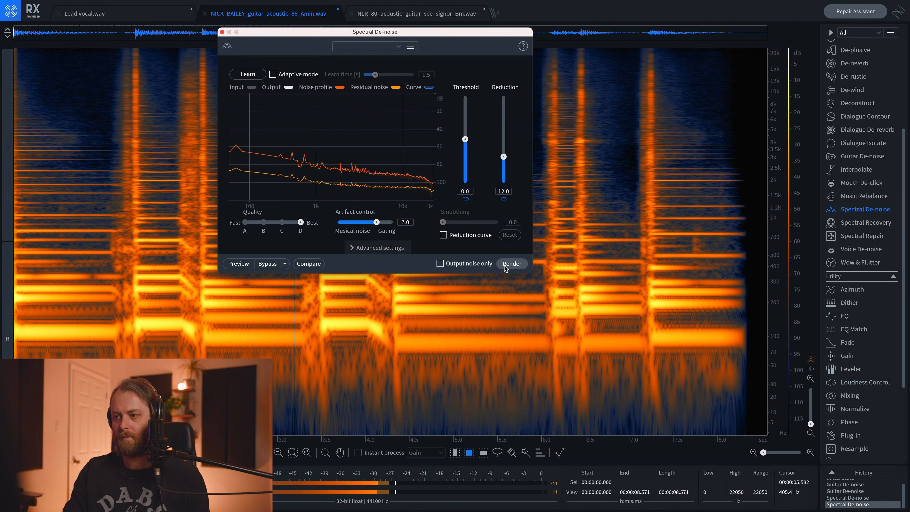
drag(355, 32, 359, 59)
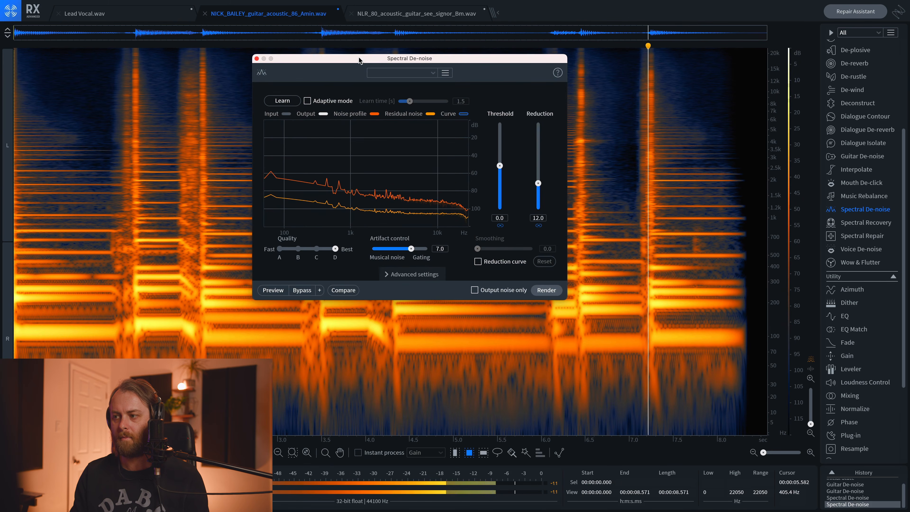
Stop playback, undo the Spectral De-noise renders and play the guitar without them for comparison.
key(space)
key(super+z)
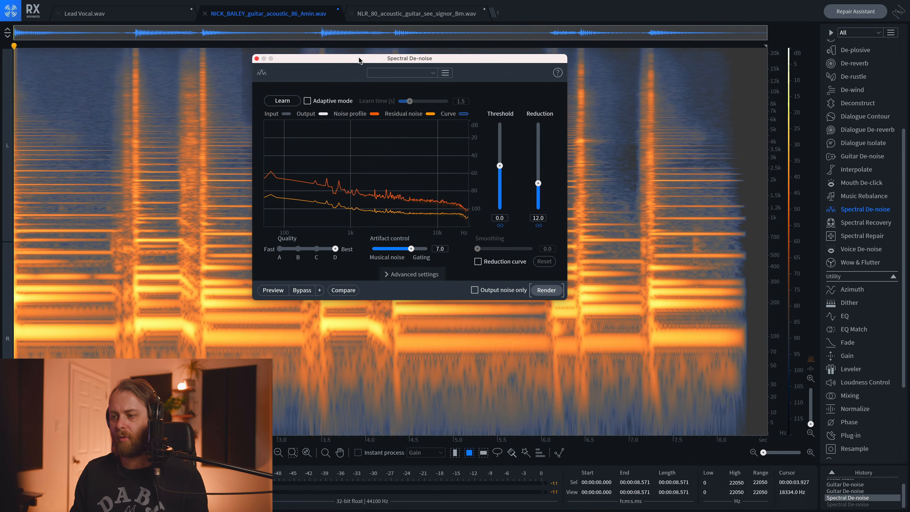
key(super+z)
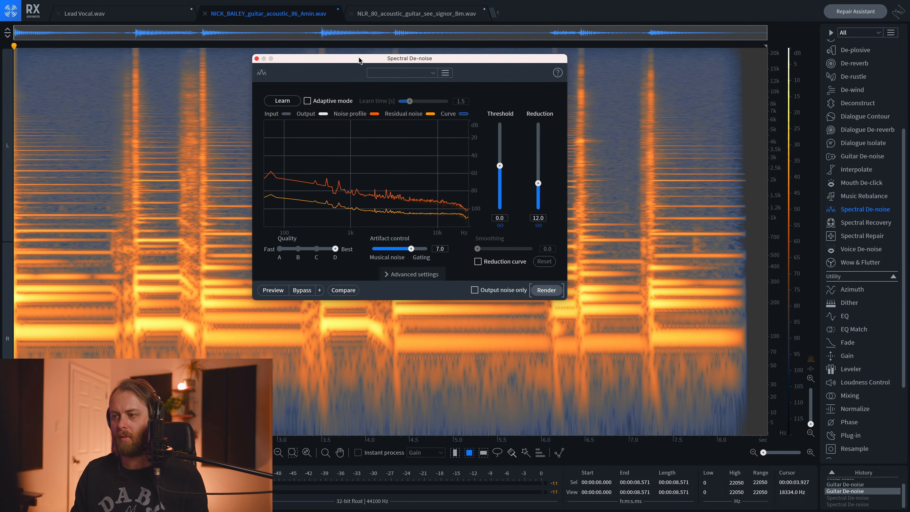
key(super+z)
key(super+shift+z)
key(space)
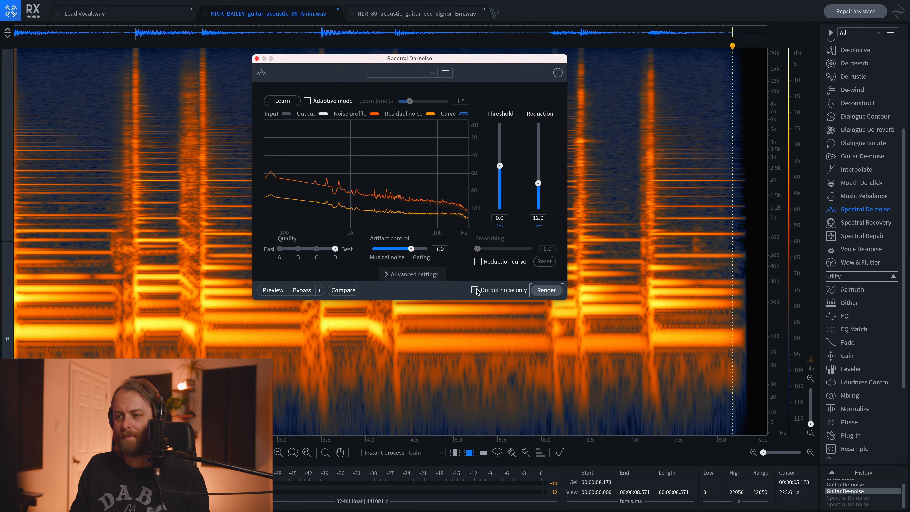
Preview only the removed noise, turn off Output noise only and redo the Spectral De-noise renders.
click(272, 290)
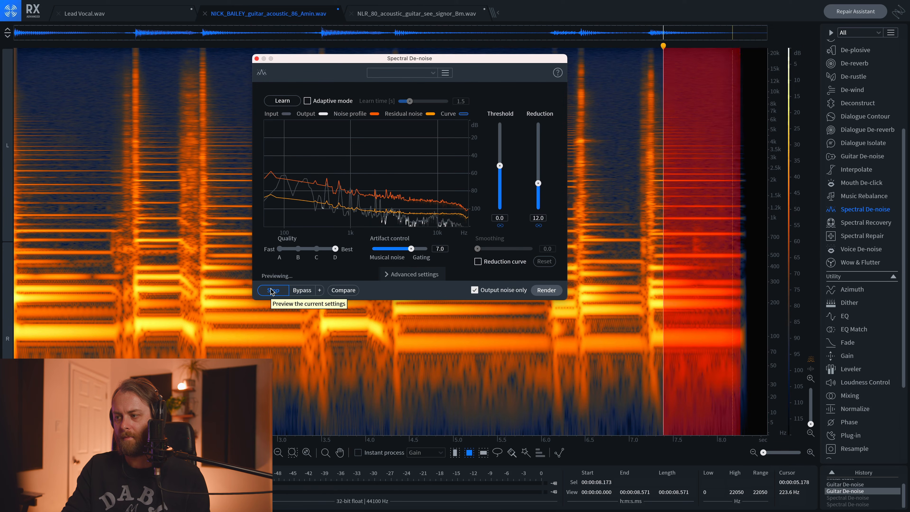
click(273, 290)
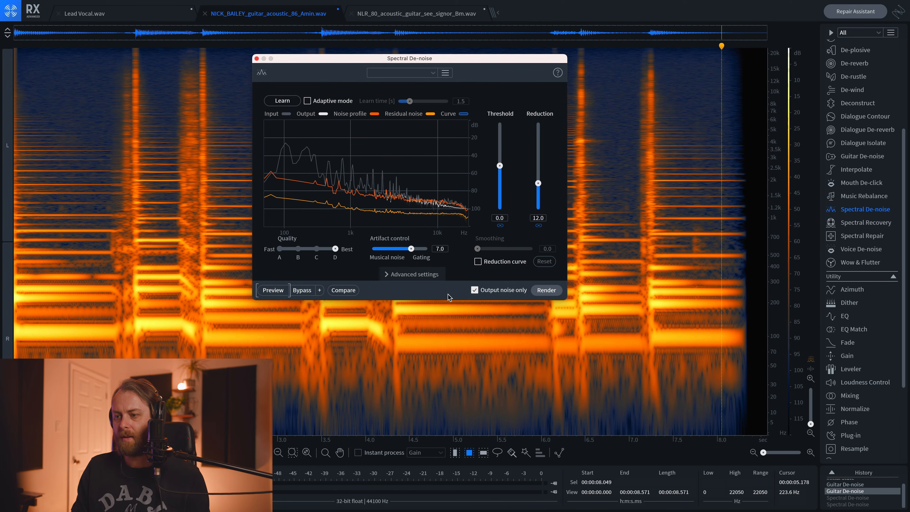
click(474, 290)
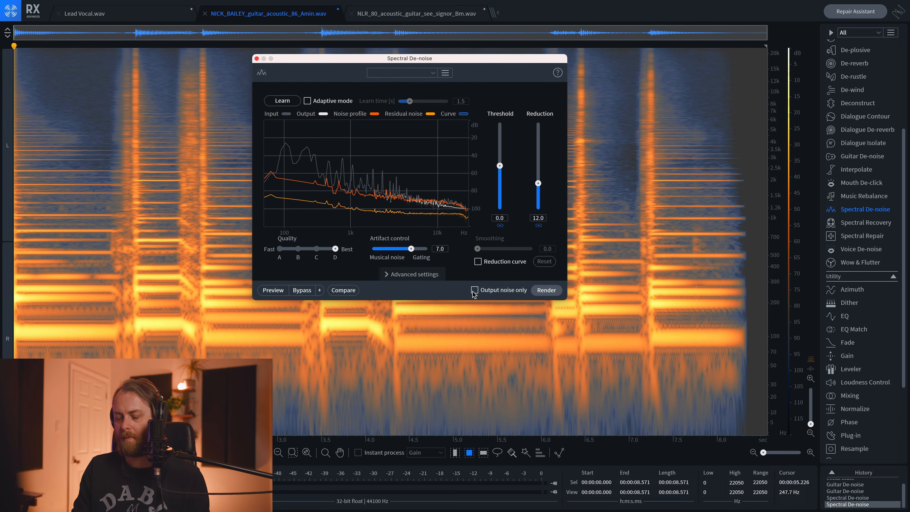
Play the de-noised guitar, undo both Spectral De-noise renders and play the earlier version from the start.
key(space)
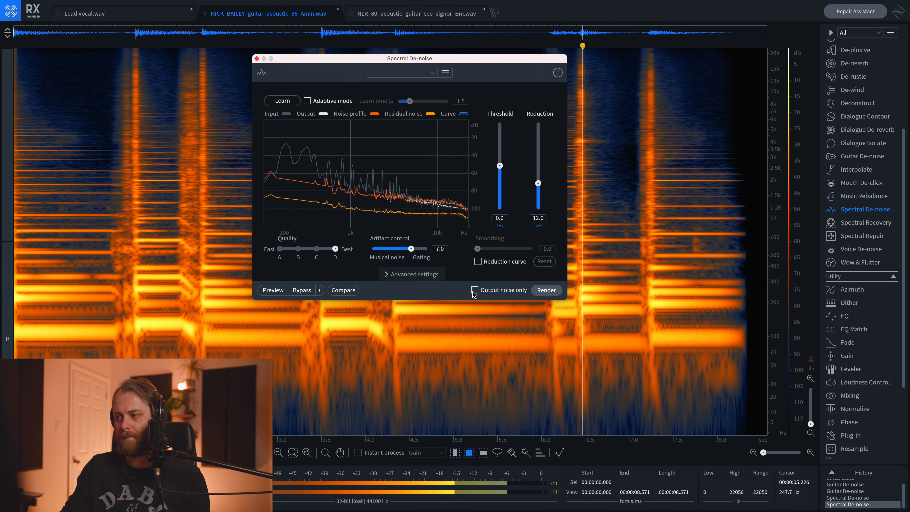
key(space)
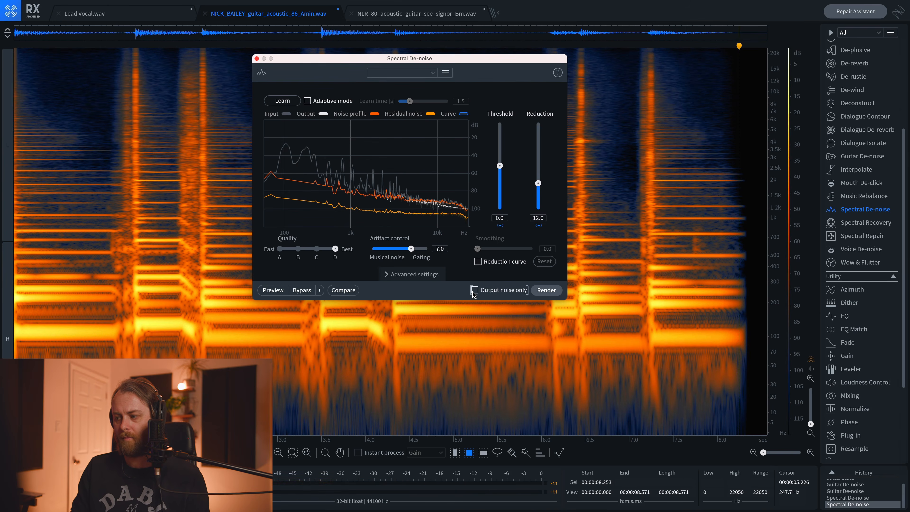
key(super+z)
key(super+z)
key(Return)
key(space)
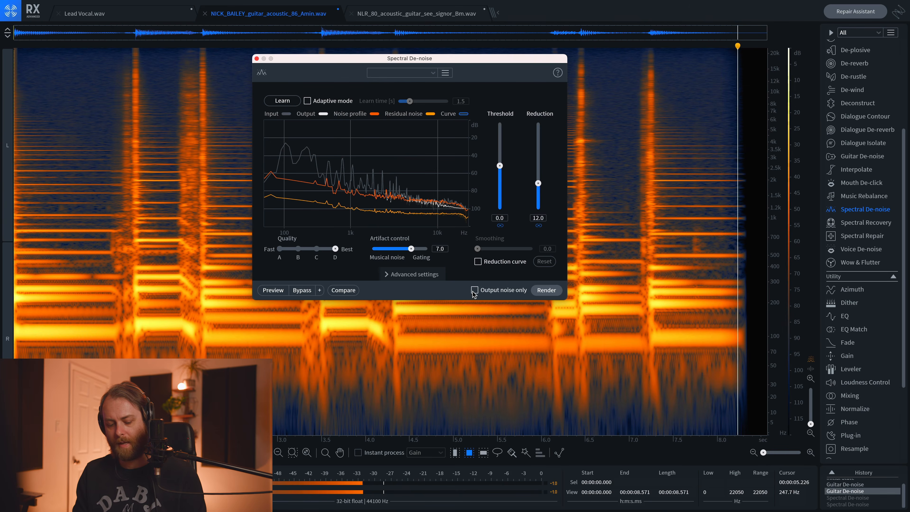
Redo both Spectral De-noise renders and play the de-noised guitar again.
key(space)
key(shift+super+z)
key(shift+super+z)
key(space)
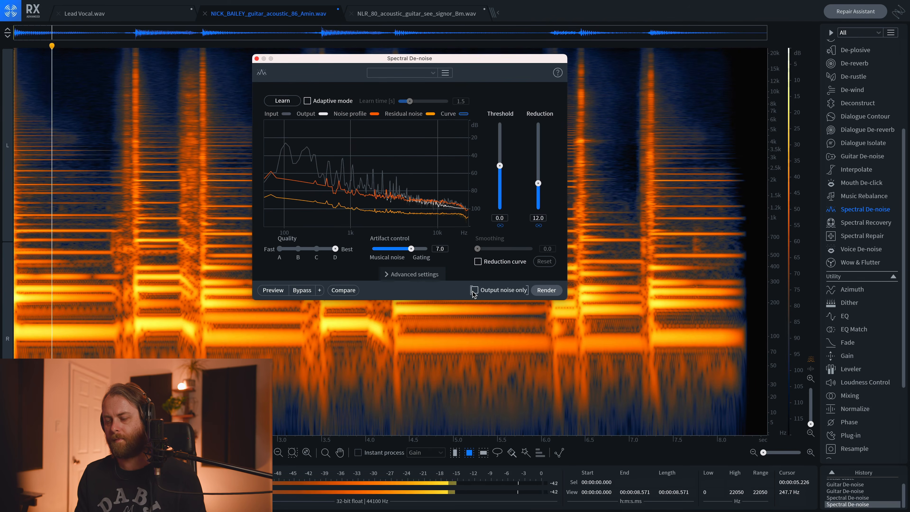